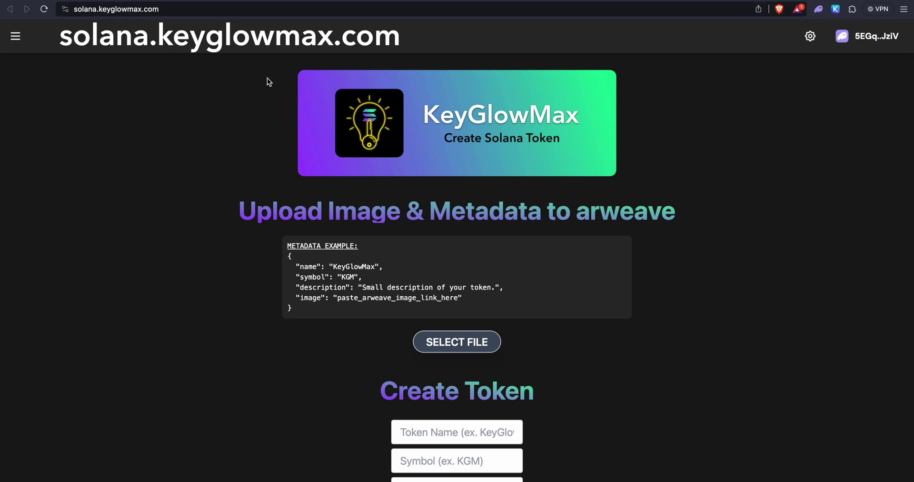
# Copy the whole metadata example, from opening to closing brace, and paste it into a blank TextEdit document
pyautogui.scroll(-2, 267, 81)
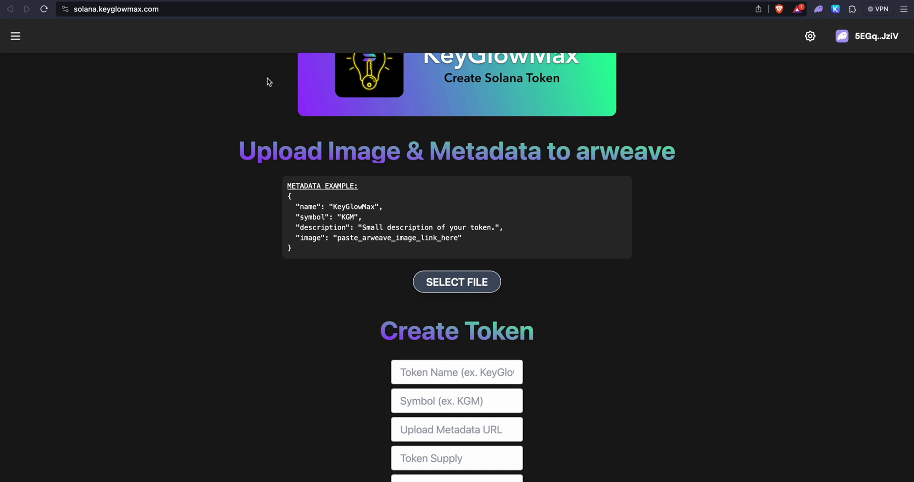
pyautogui.moveTo(303, 252); pyautogui.dragTo(304, 195)
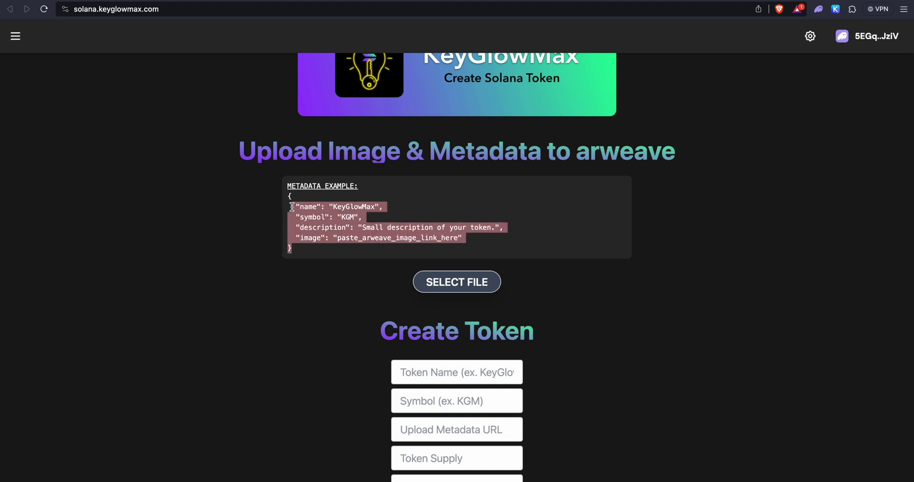
pyautogui.click(304, 194)
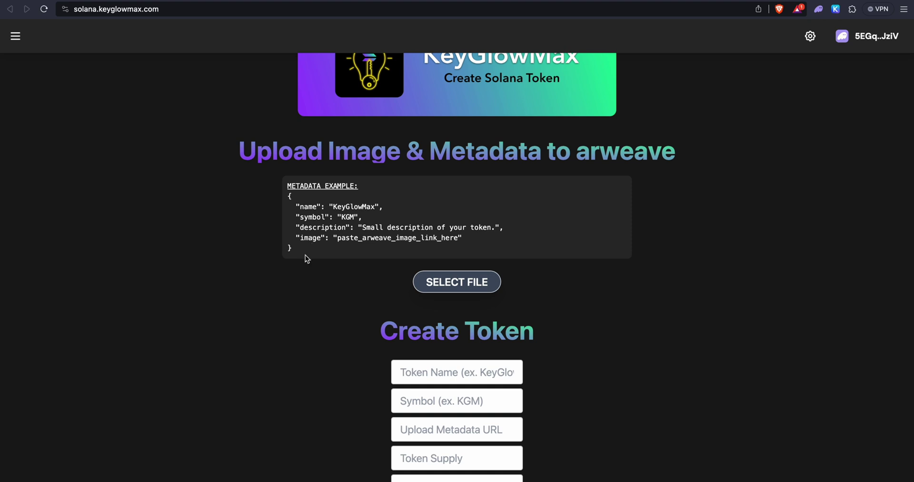
pyautogui.moveTo(305, 255); pyautogui.dragTo(302, 208)
pyautogui.click(302, 208)
pyautogui.moveTo(309, 253); pyautogui.dragTo(286, 196)
pyautogui.press('super+c')
pyautogui.press('super+v')
pyautogui.hotkey('ctrl', 'alt', 'Up')
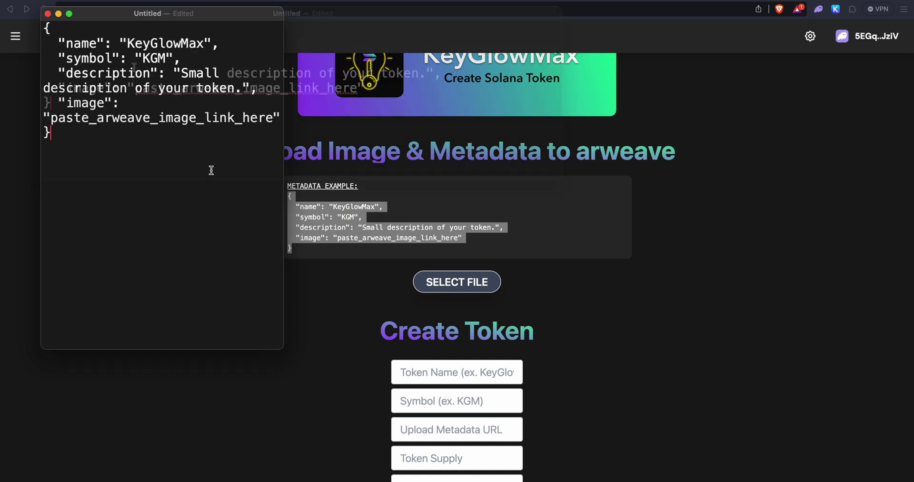
# Set the metadata name to "KeyGlowMax Token" and the symbol to "KGMT"
pyautogui.click(82, 58)
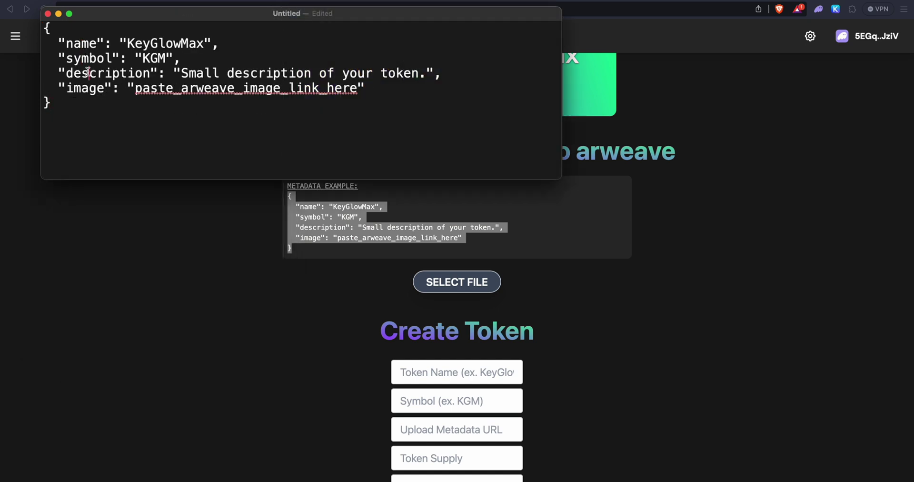
pyautogui.click(82, 96)
pyautogui.moveTo(127, 43); pyautogui.dragTo(203, 45)
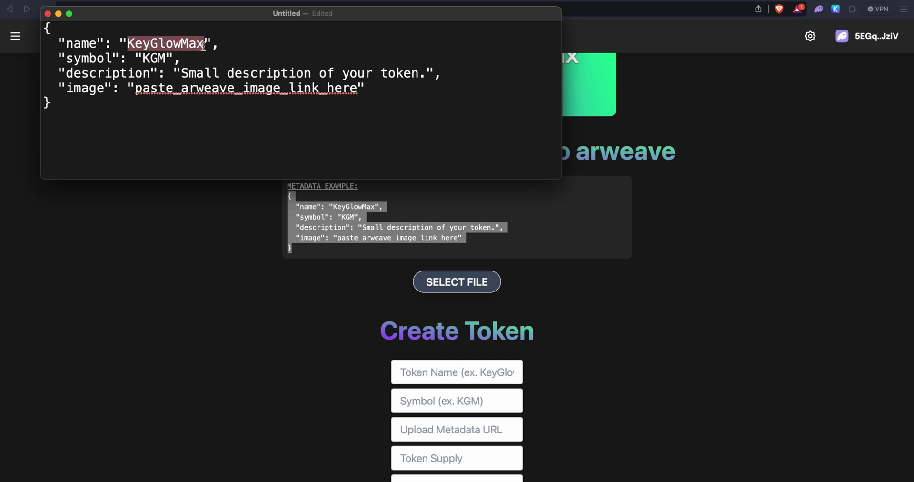
pyautogui.write('KeyGlow')
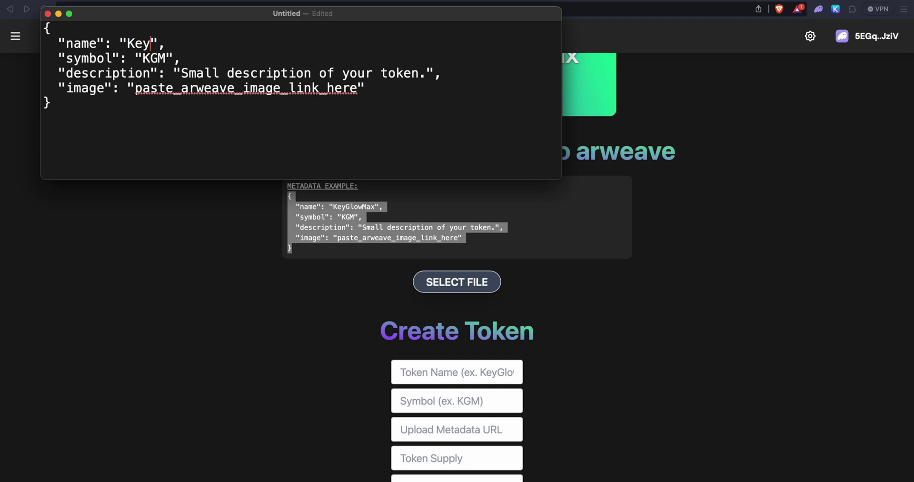
pyautogui.write('Max Token')
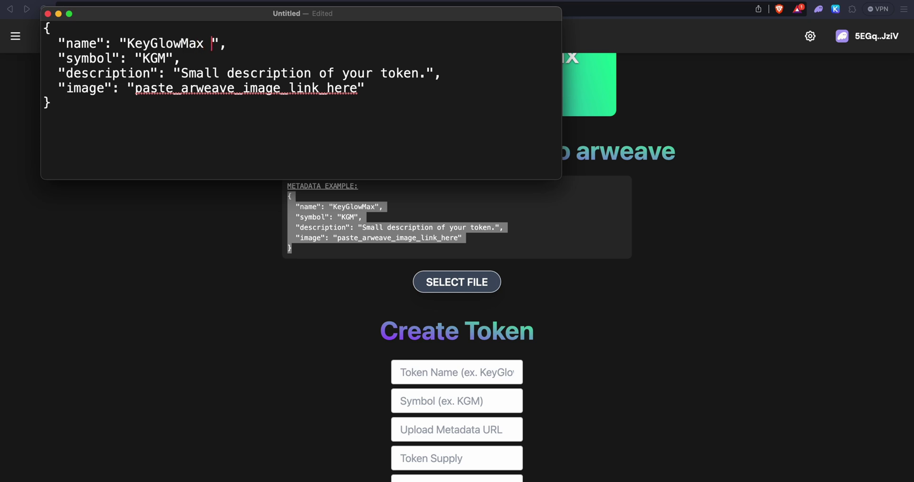
pyautogui.moveTo(143, 59); pyautogui.dragTo(164, 60)
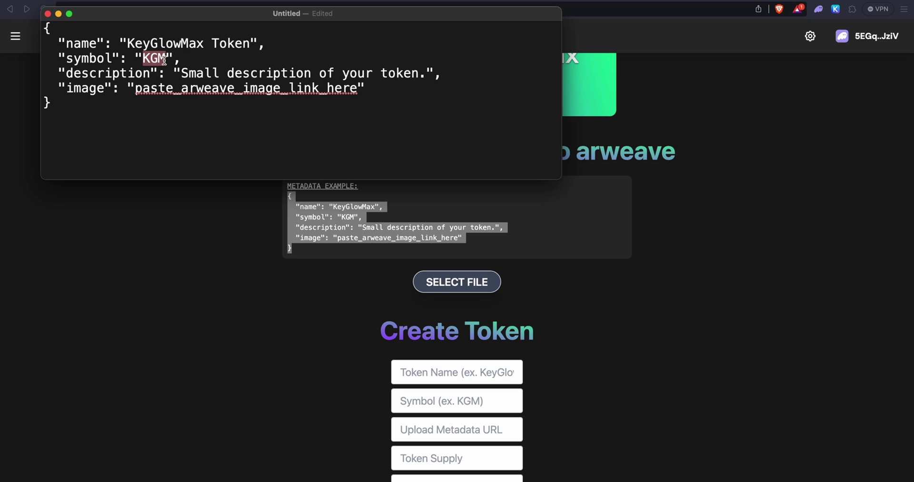
pyautogui.write('KGMT')
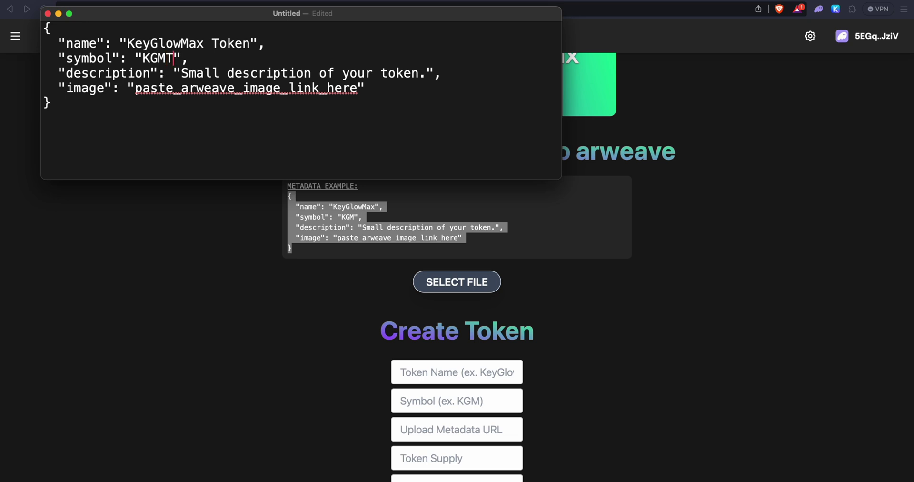
# Replace the sample description text in the metadata with "This is just a test token."
pyautogui.doubleClick(175, 72)
pyautogui.click(351, 74)
pyautogui.doubleClick(420, 77)
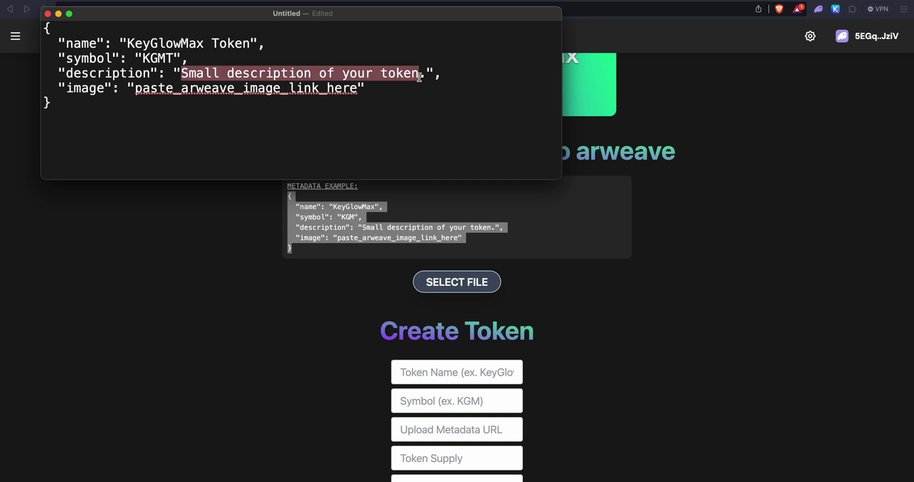
pyautogui.write('This is just a')
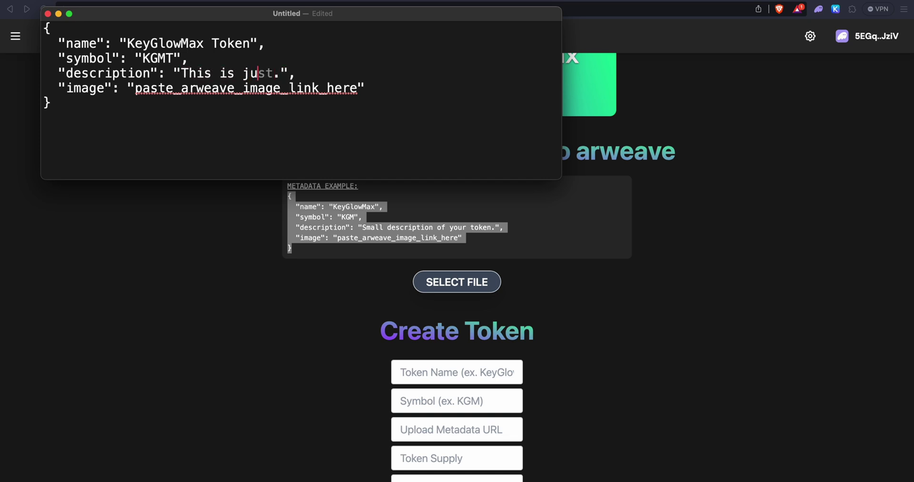
pyautogui.write(' test token')
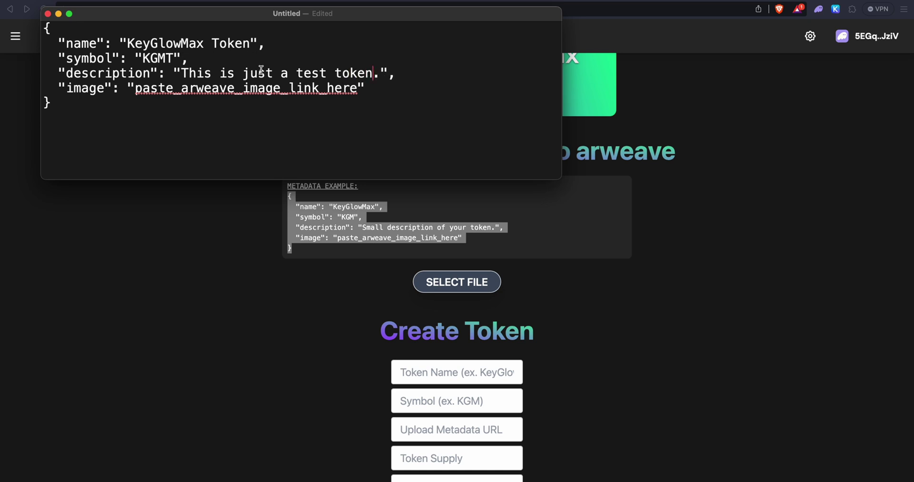
pyautogui.press('Right')
pyautogui.press('Return')
pyautogui.press('BackSpace')
pyautogui.press('BackSpace')
pyautogui.moveTo(134, 90); pyautogui.dragTo(358, 90)
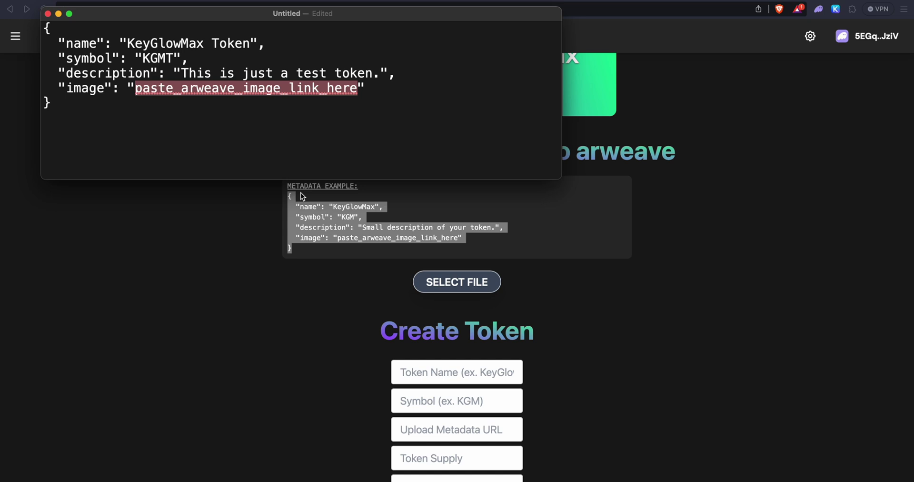
pyautogui.click(144, 91)
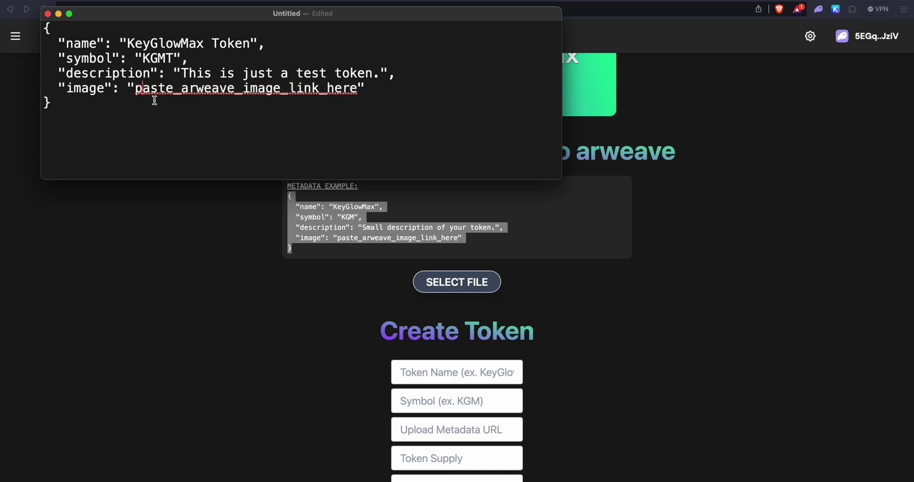
pyautogui.moveTo(136, 92); pyautogui.dragTo(356, 91)
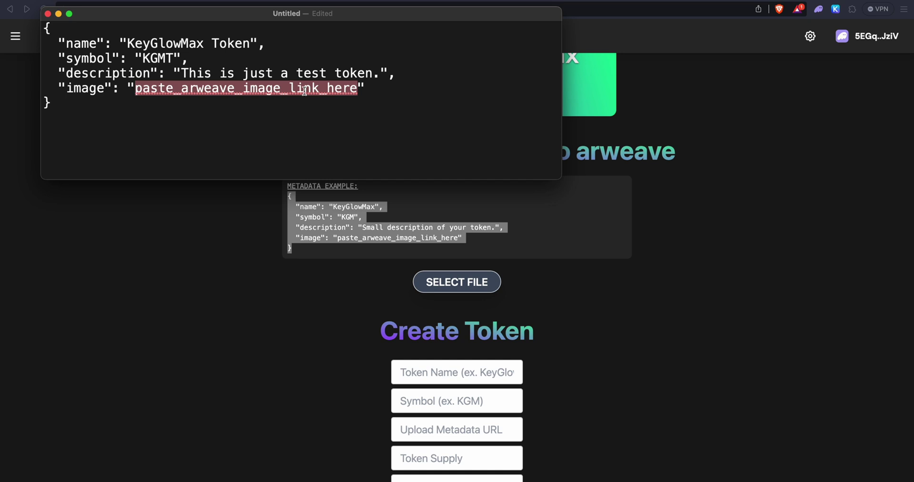
pyautogui.click(225, 90)
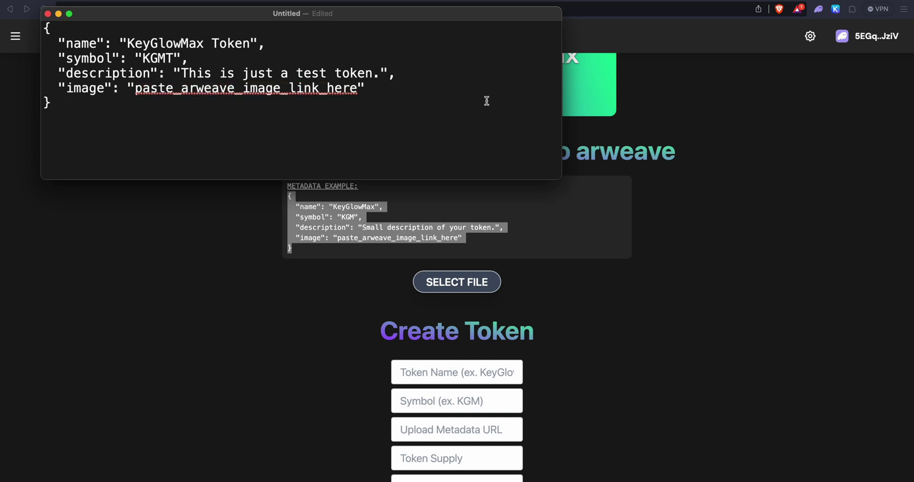
# Return to the token creation page in Brave and choose KGLLogoSOL.png from the KeyGlowMax folder as the upload file
pyautogui.click(655, 128)
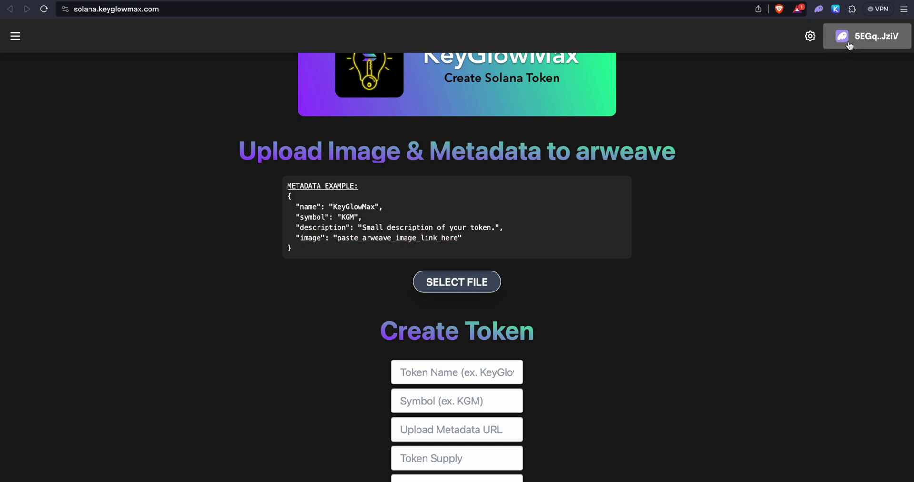
pyautogui.click(873, 37)
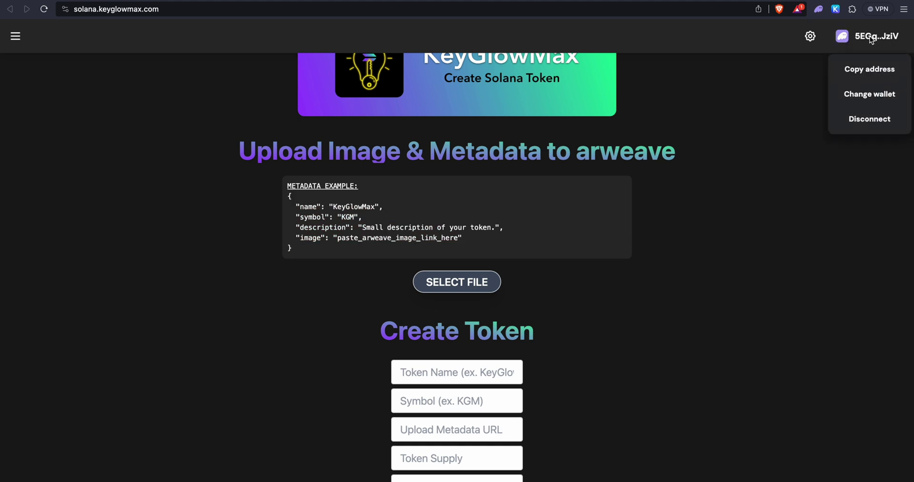
pyautogui.click(457, 283)
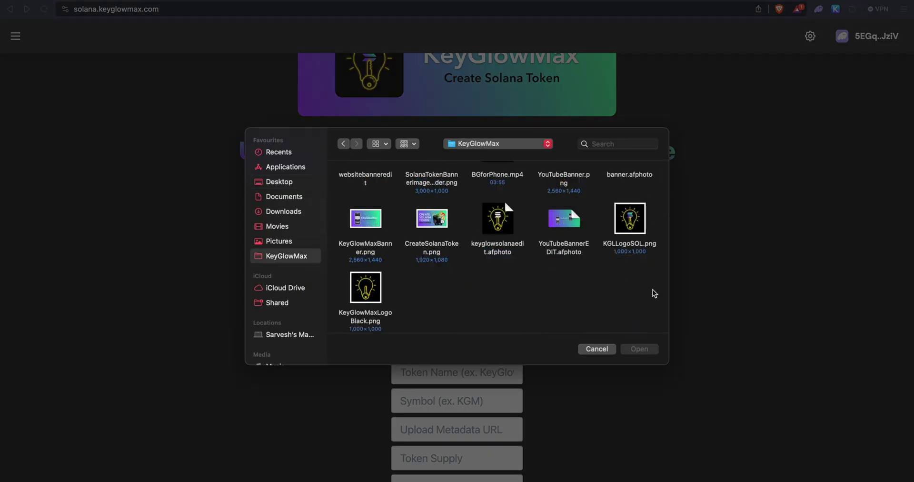
pyautogui.click(636, 242)
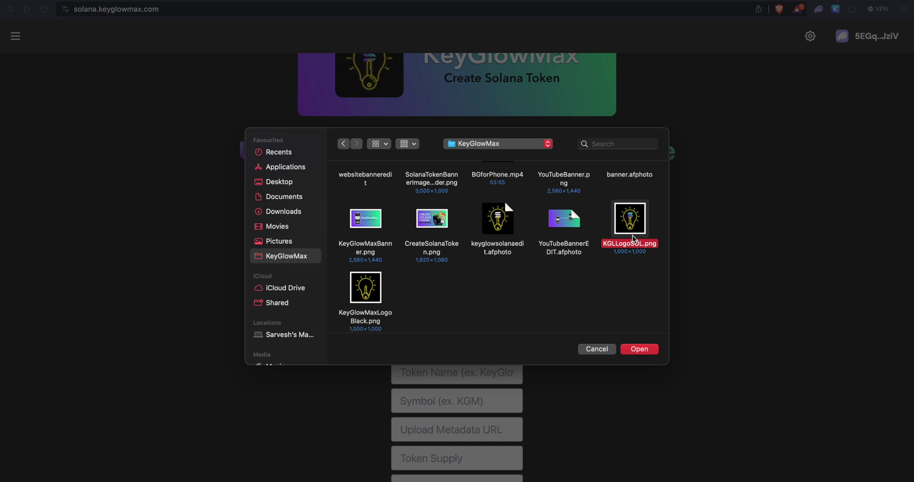
pyautogui.click(647, 351)
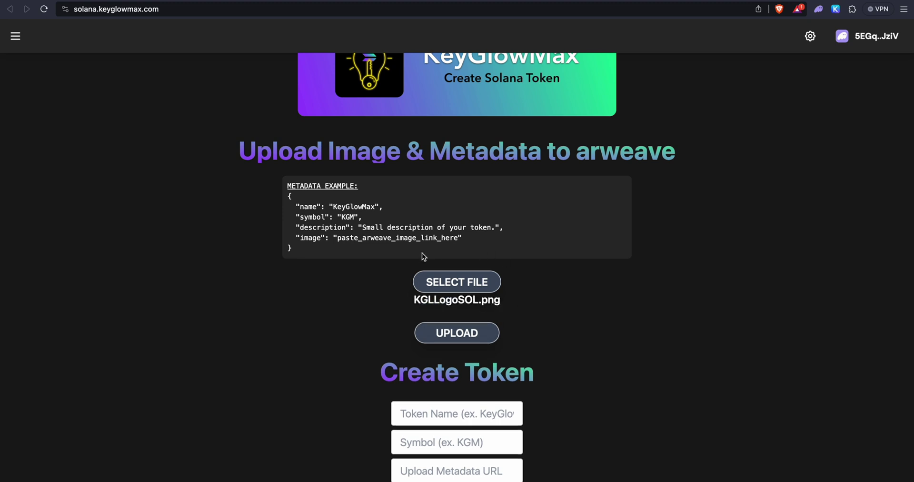
# Upload the chosen logo image to Arweave and sign the wallet's message request
pyautogui.moveTo(420, 308); pyautogui.dragTo(501, 303)
pyautogui.click(481, 304)
pyautogui.click(446, 338)
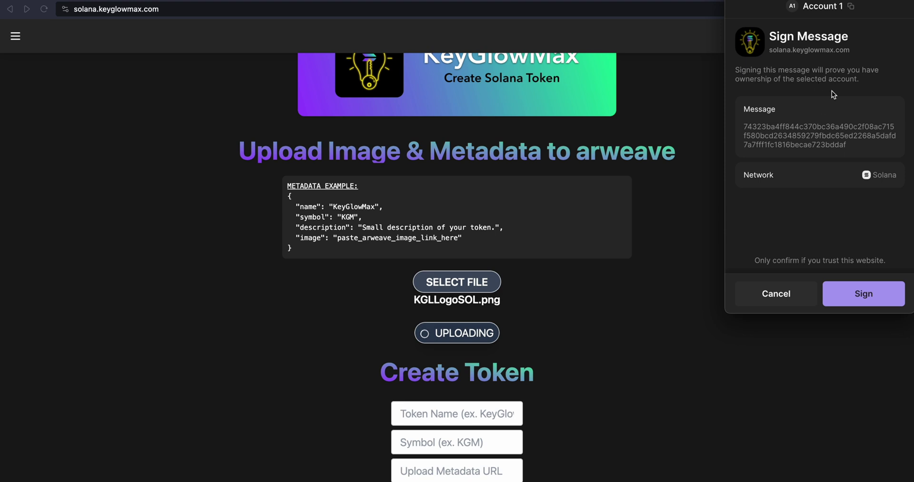
pyautogui.click(852, 304)
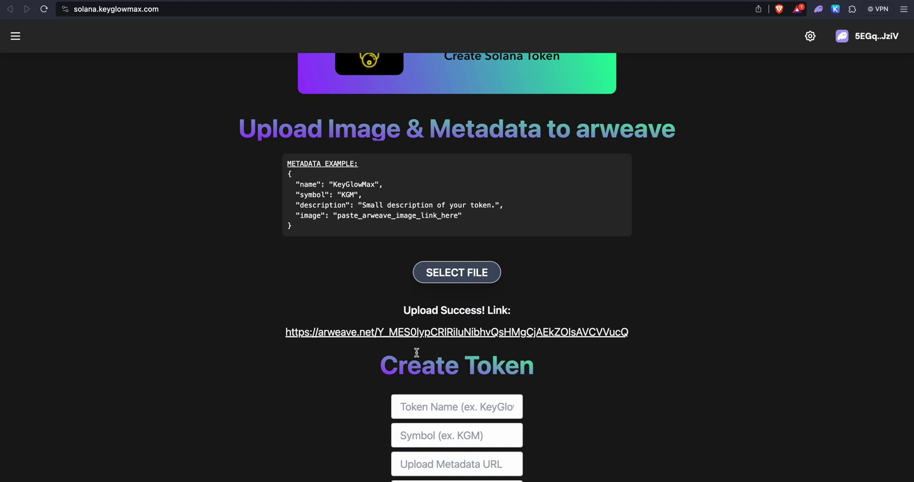
# Open the uploaded logo's Arweave link in a new tab to check the image
pyautogui.rightClick(337, 332)
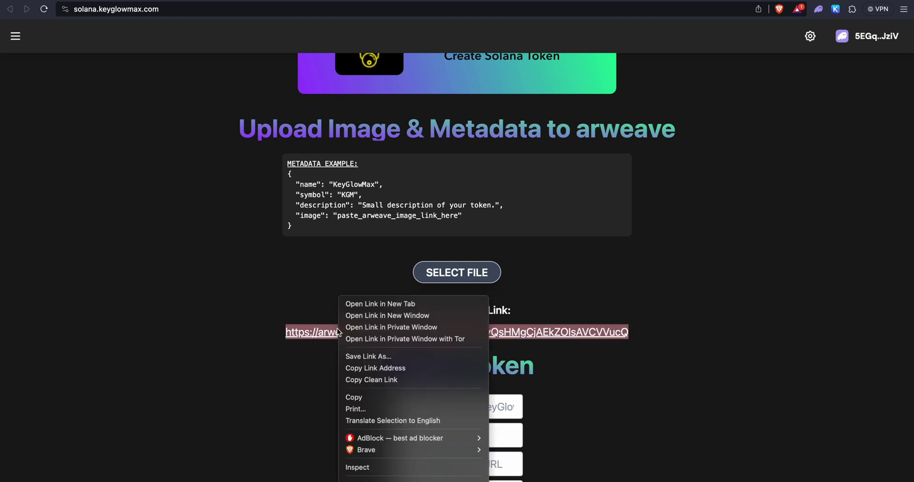
pyautogui.click(364, 303)
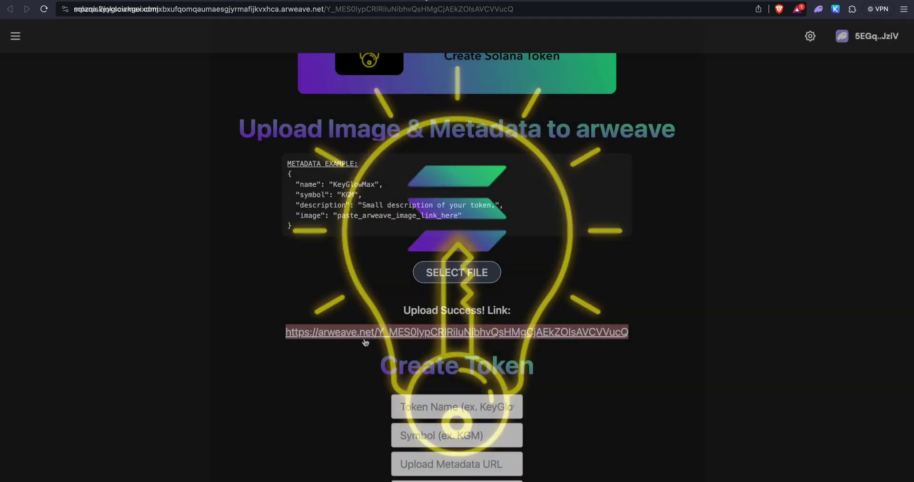
# Copy the logo's Arweave link and paste it over the image placeholder in the TextEdit metadata, widening the window to fit it
pyautogui.rightClick(362, 334)
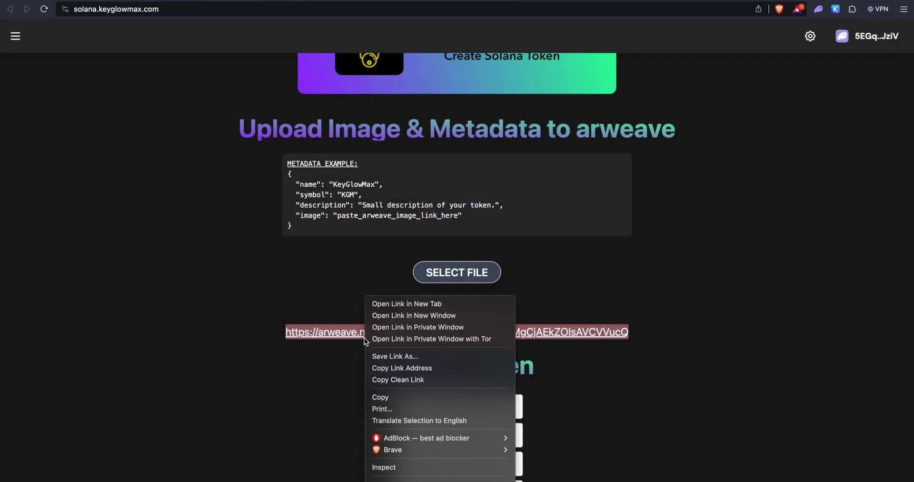
pyautogui.click(412, 380)
pyautogui.press('super+Tab')
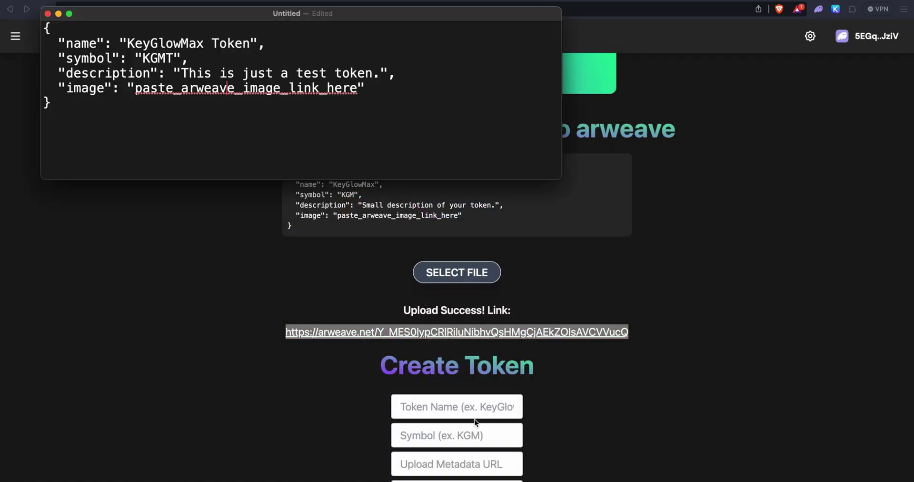
pyautogui.doubleClick(181, 89)
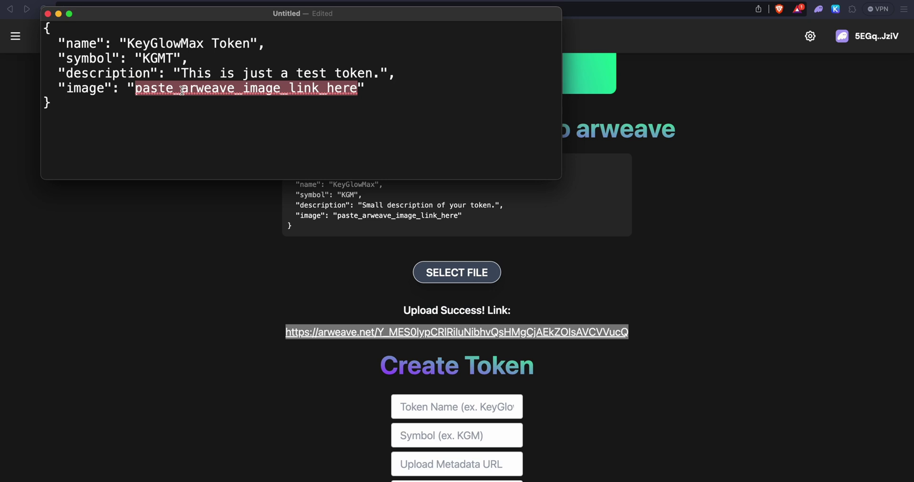
pyautogui.press('super+v')
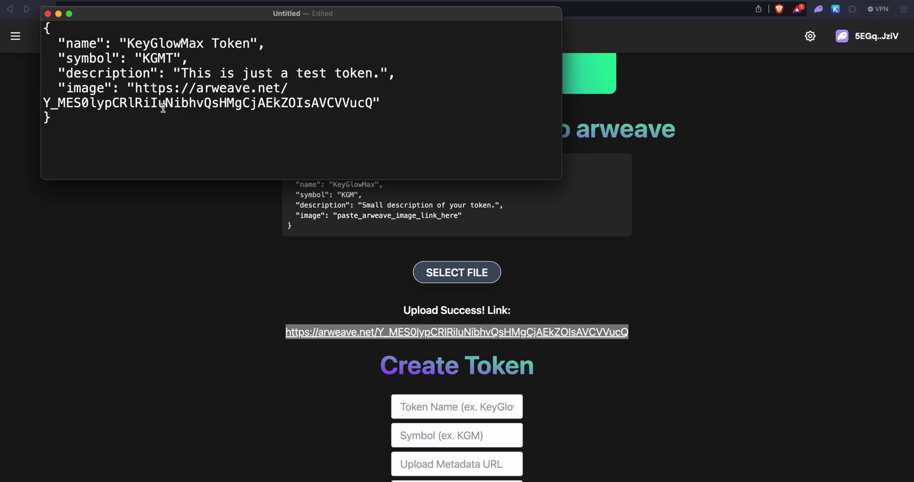
pyautogui.click(135, 88)
pyautogui.press('BackSpace')
pyautogui.click(374, 104)
pyautogui.press('BackSpace')
pyautogui.moveTo(562, 179); pyautogui.dragTo(734, 173)
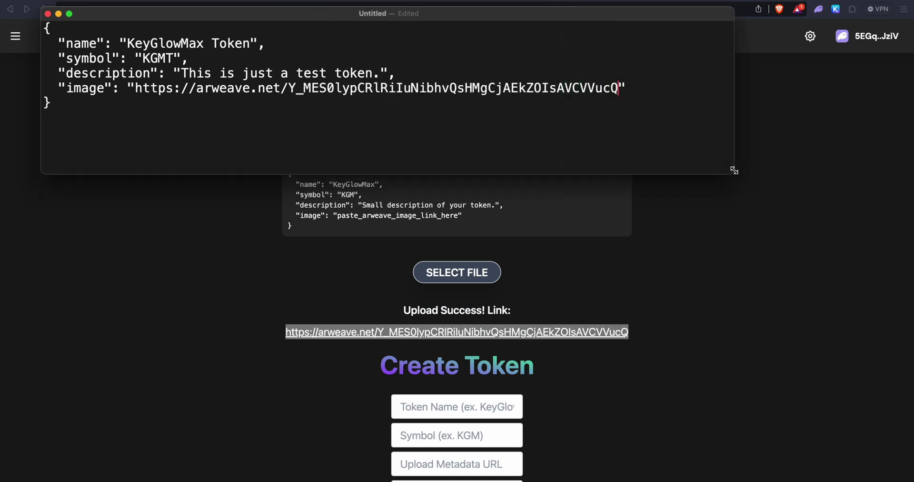
# Save the metadata document to the Desktop as uri.json, keeping the .json extension, and return to the token creation page
pyautogui.press('super+s')
pyautogui.write('ur')
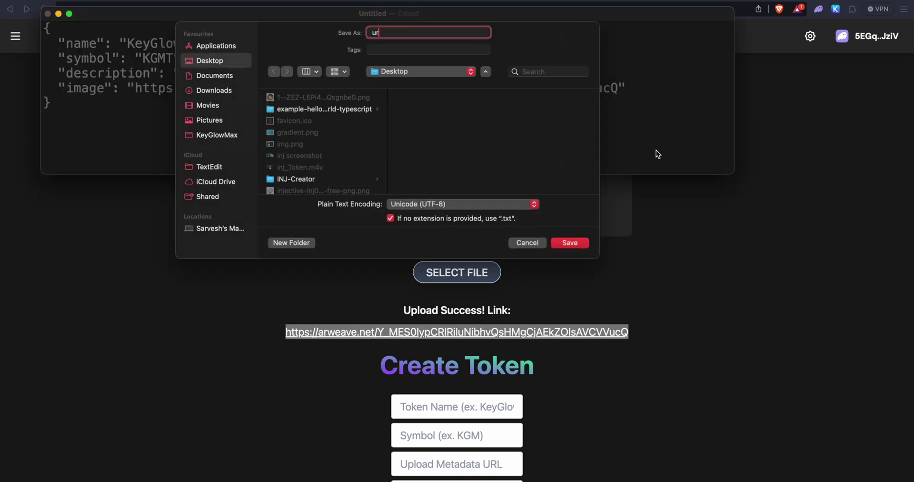
pyautogui.write('i.json')
pyautogui.click(574, 243)
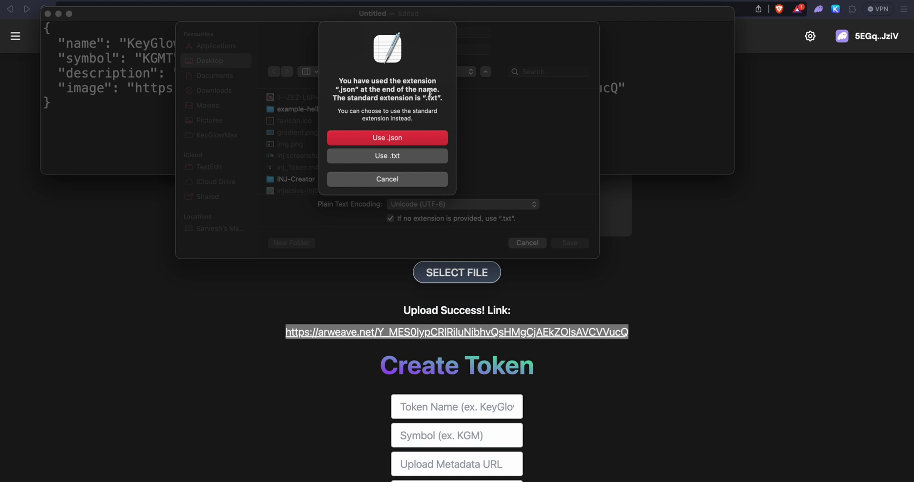
pyautogui.click(391, 137)
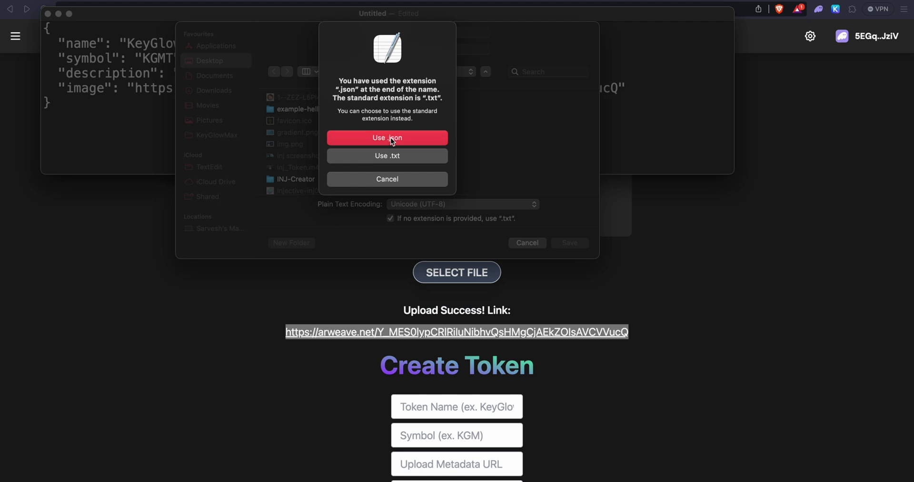
pyautogui.click(426, 412)
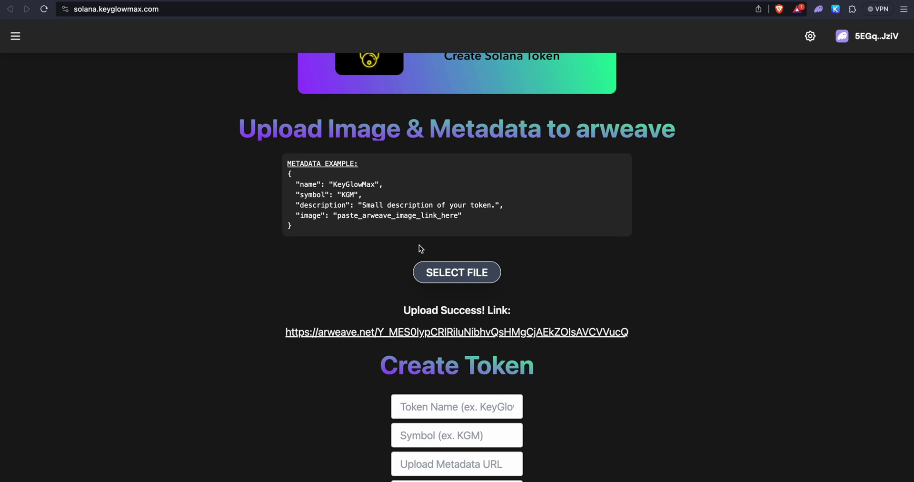
# Upload uri.json from the Desktop to Arweave and approve the wallet's request
pyautogui.click(448, 281)
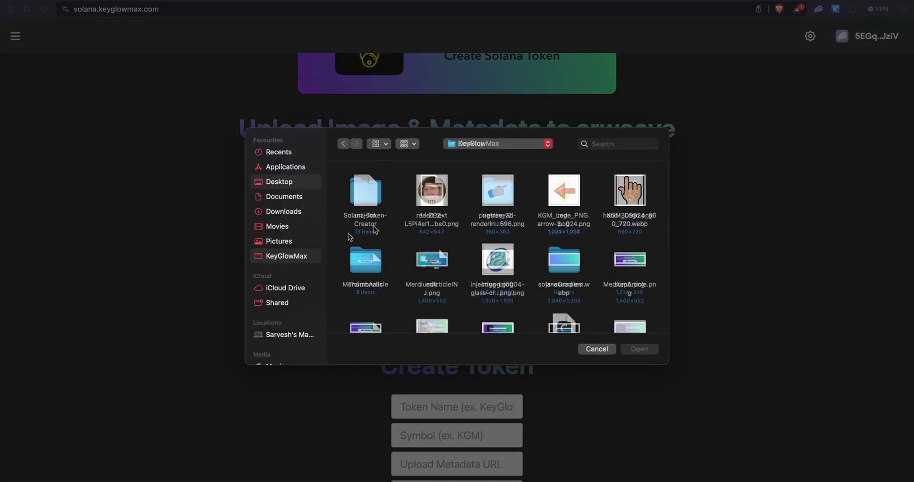
pyautogui.click(369, 197)
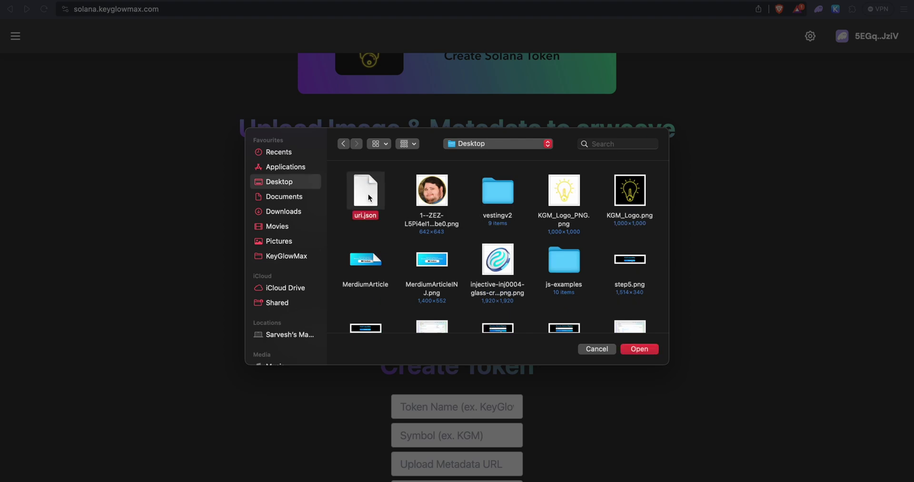
pyautogui.click(638, 349)
pyautogui.click(469, 311)
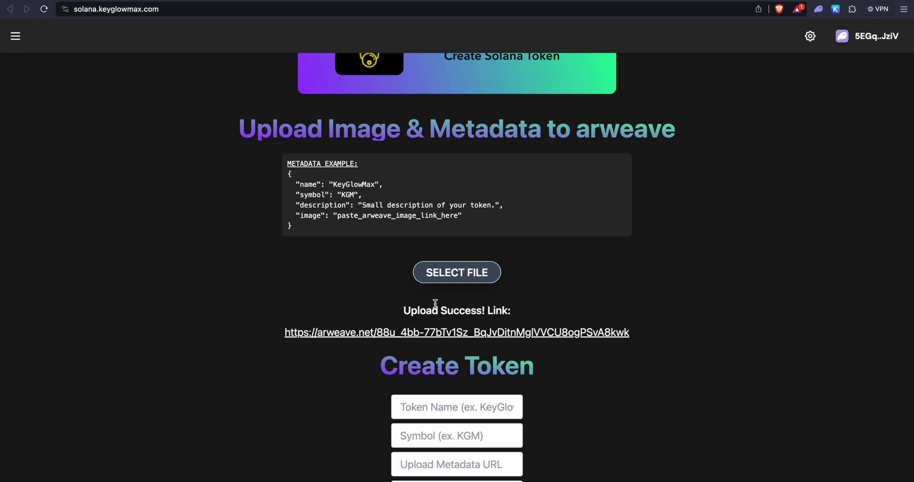
# Open the uploaded metadata's Arweave link in a new tab to check the JSON, and return to the token creation page
pyautogui.scroll(-1, 435, 303)
pyautogui.rightClick(315, 325)
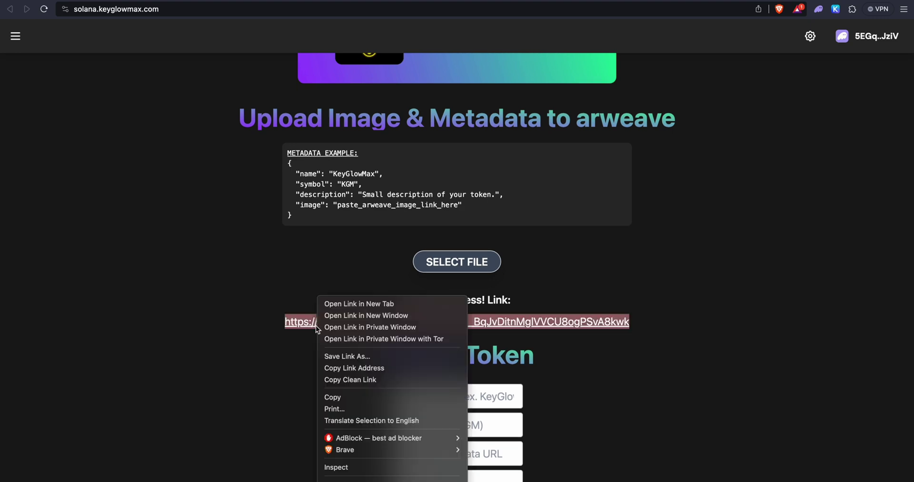
pyautogui.click(342, 304)
pyautogui.click(353, 1)
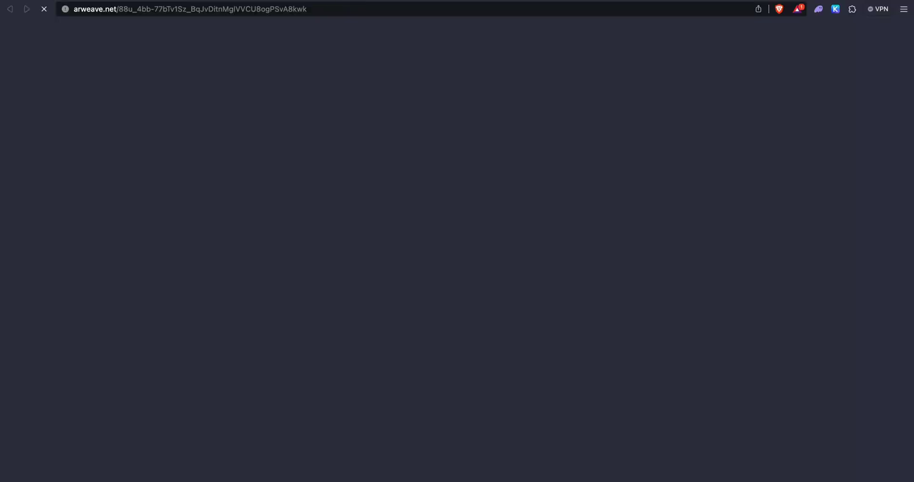
pyautogui.press('super+a')
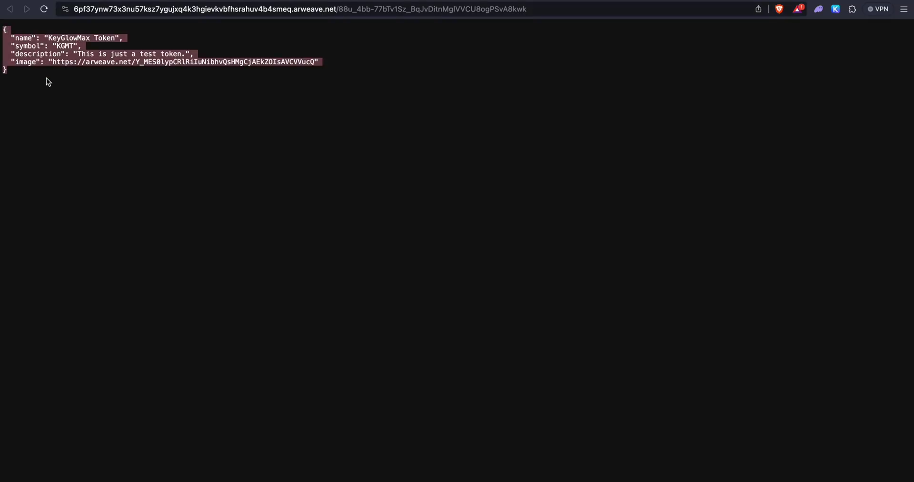
pyautogui.click(47, 78)
pyautogui.click(415, 1)
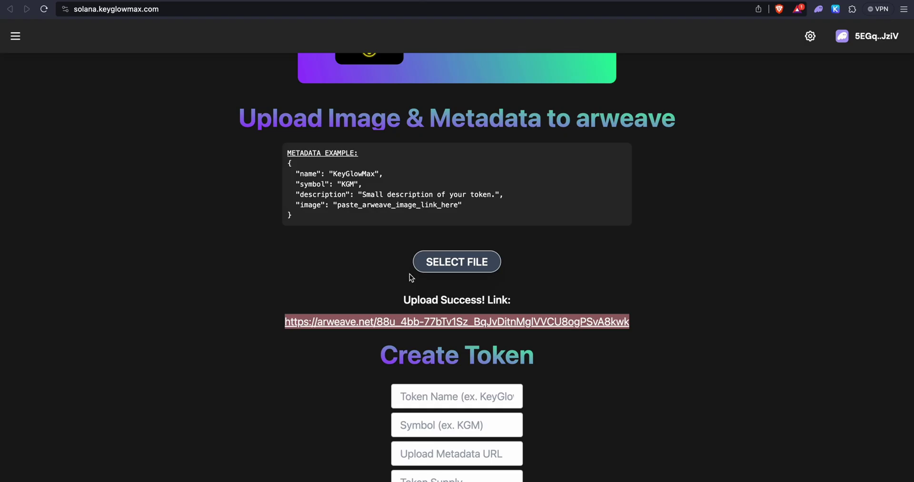
# Fill in the token form with the metadata's Arweave link, the name KeyGlowMax Token and the symbol KGMT
pyautogui.scroll(-3, 372, 333)
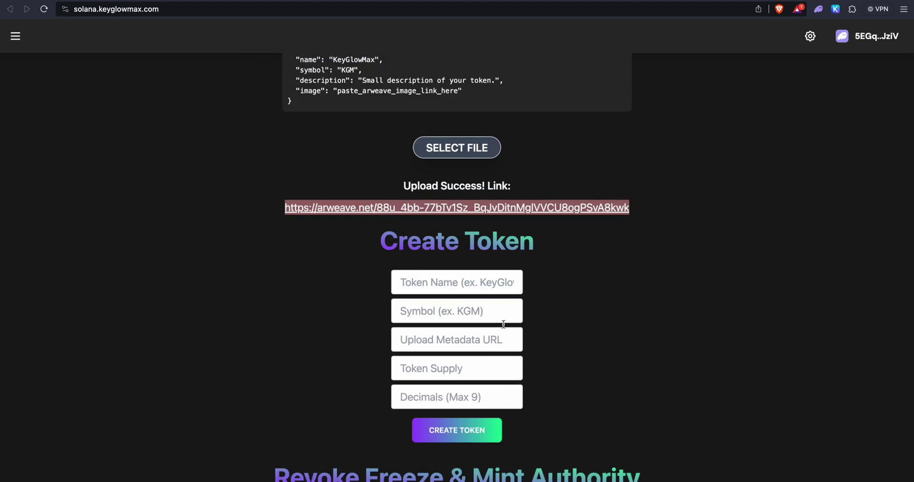
pyautogui.click(426, 345)
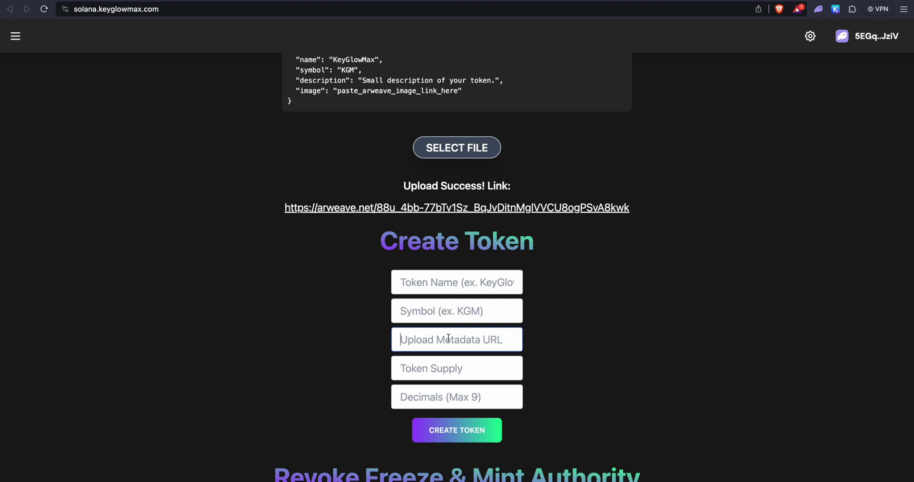
pyautogui.press('super+v')
pyautogui.click(447, 282)
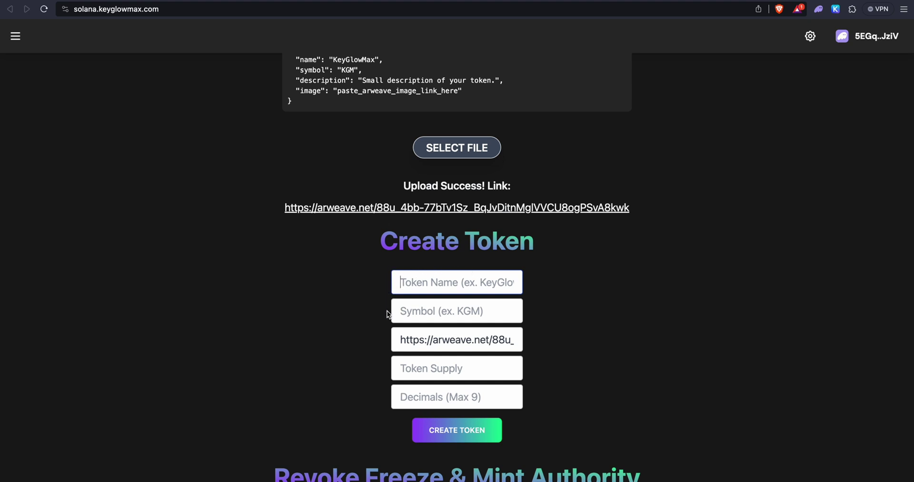
pyautogui.moveTo(403, 340); pyautogui.dragTo(543, 341)
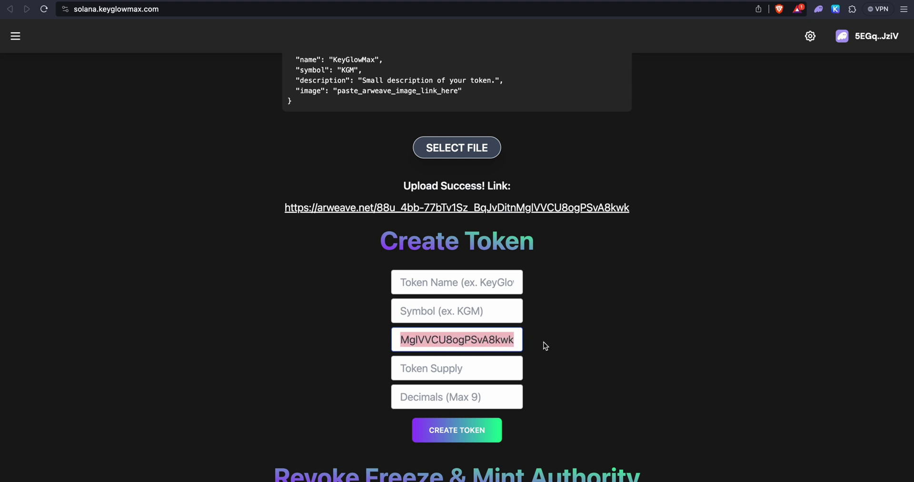
pyautogui.click(486, 339)
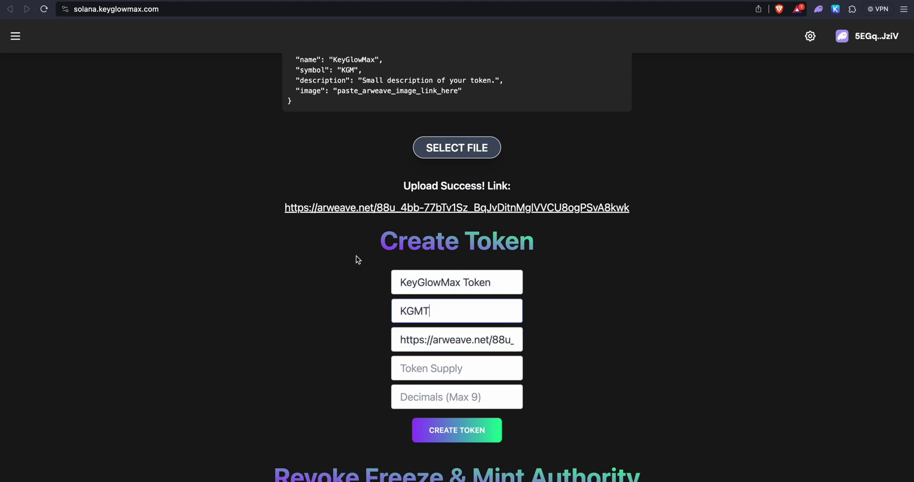
# Reopen the metadata link in a new tab to compare its name and symbol with the form, and return to the form
pyautogui.rightClick(376, 214)
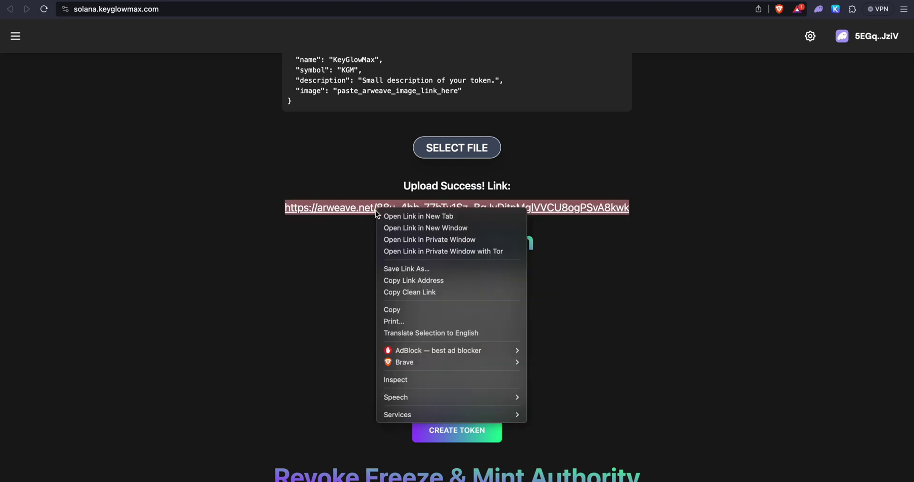
pyautogui.click(395, 216)
pyautogui.click(331, 2)
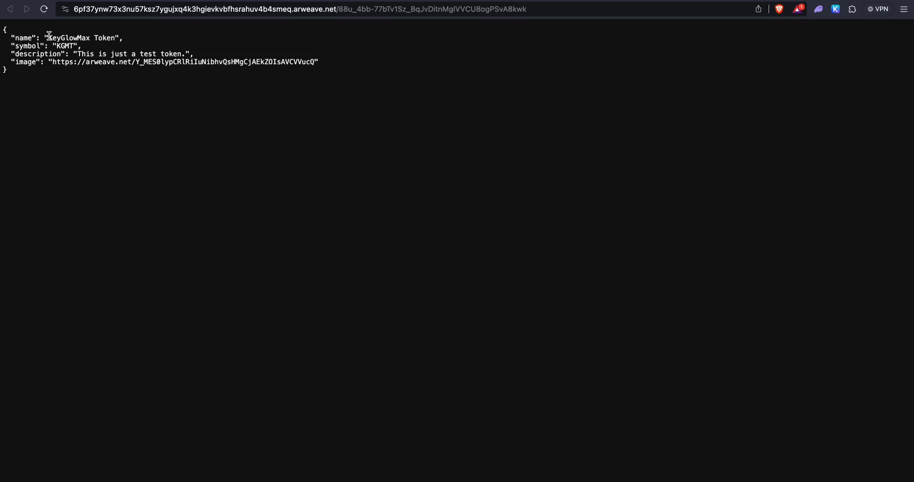
pyautogui.moveTo(47, 37); pyautogui.dragTo(113, 38)
pyautogui.click(79, 42)
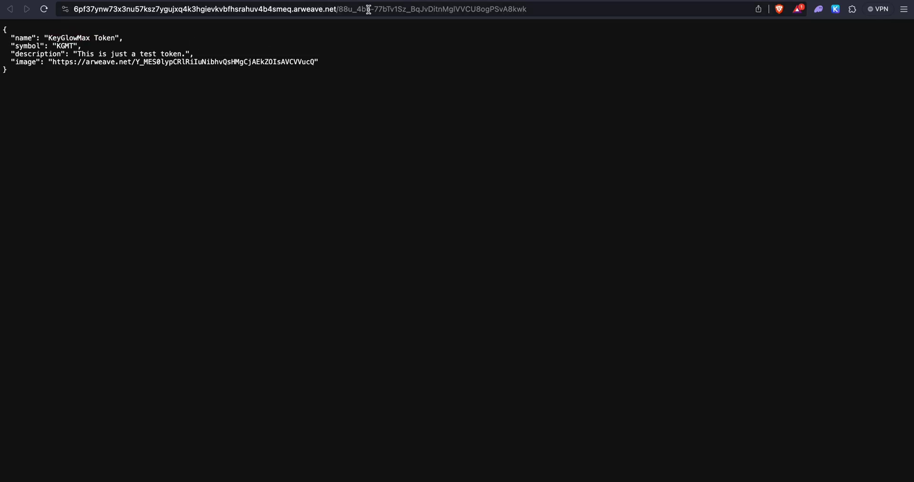
pyautogui.click(423, 4)
pyautogui.scroll(-3, 437, 190)
pyautogui.click(443, 289)
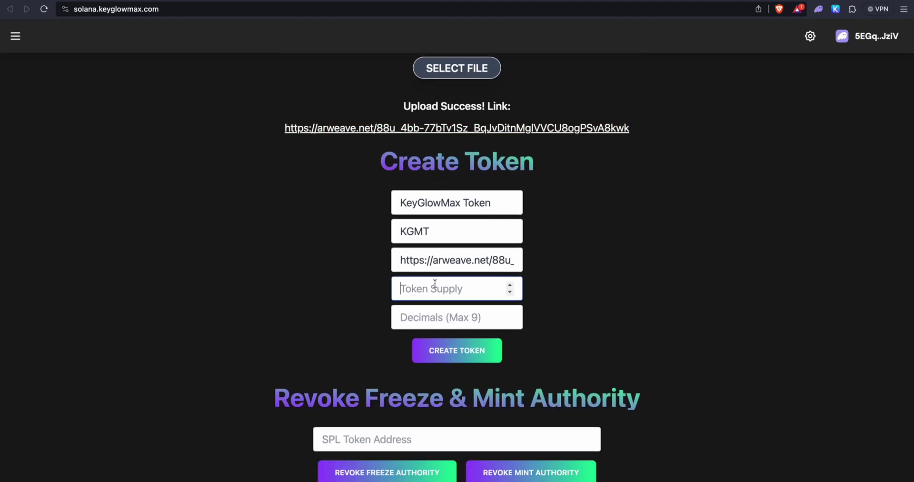
pyautogui.click(439, 315)
pyautogui.click(451, 291)
pyautogui.write('1000000000')
pyautogui.click(458, 314)
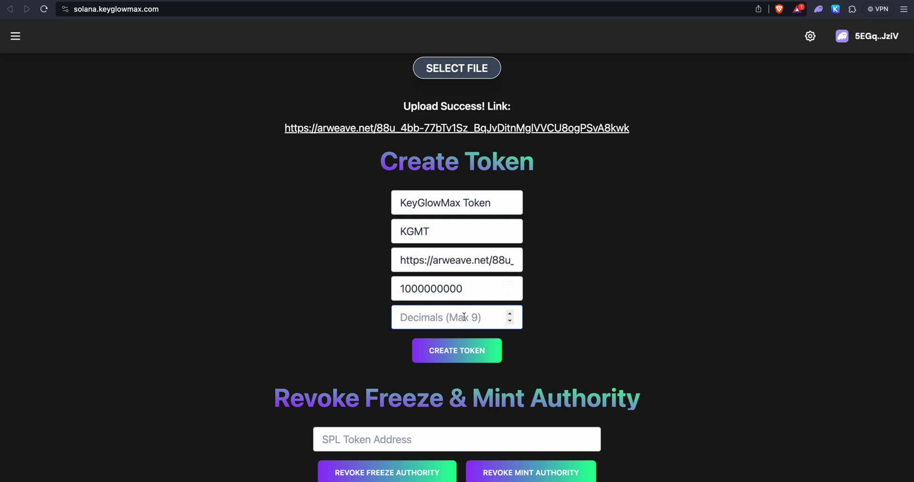
pyautogui.write('9')
# Switch to the untitled TextEdit note and highlight the number's whole part and decimal part to examine them
pyautogui.press('super+Tab')
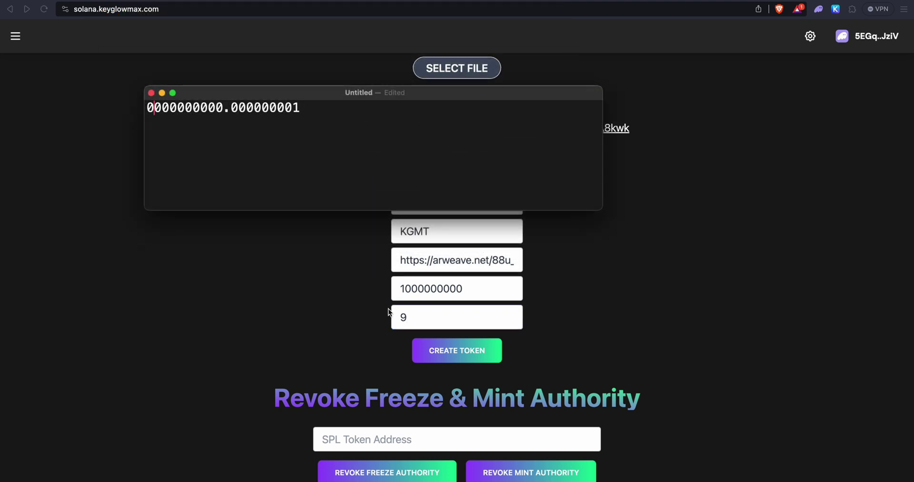
pyautogui.moveTo(303, 110); pyautogui.dragTo(136, 102)
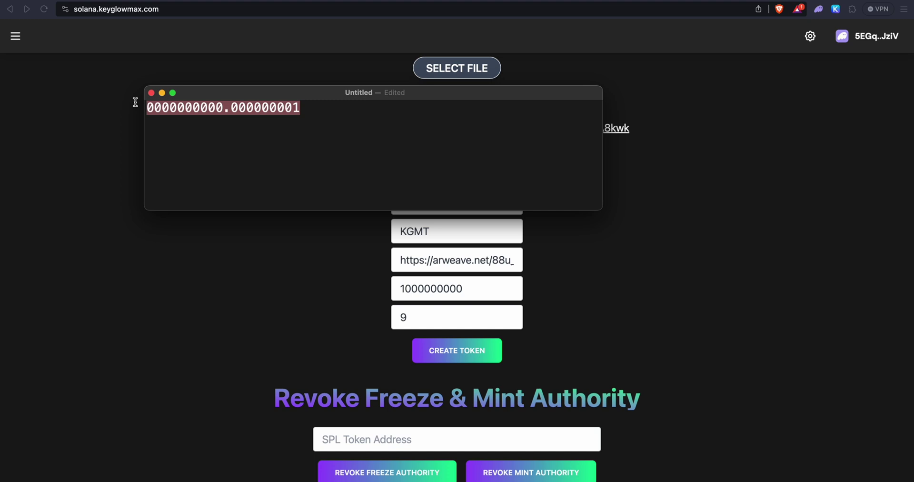
pyautogui.click(314, 115)
pyautogui.moveTo(231, 109); pyautogui.dragTo(310, 110)
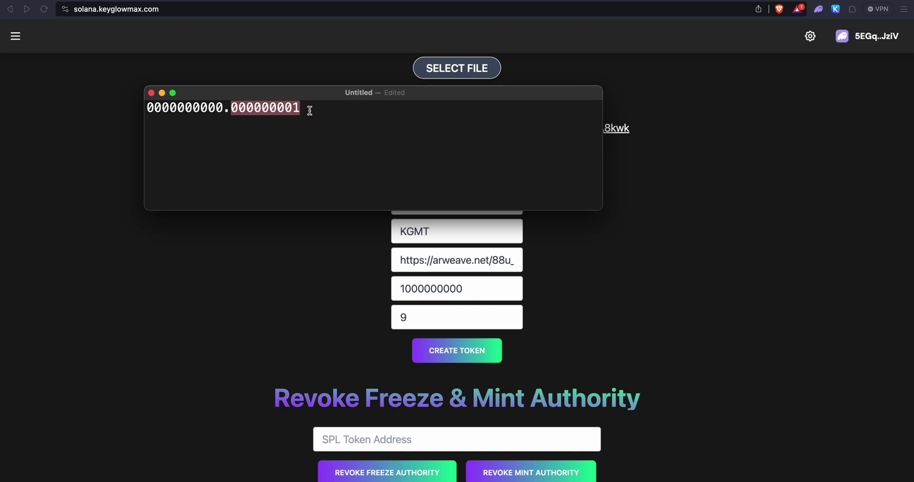
pyautogui.moveTo(225, 109); pyautogui.dragTo(141, 103)
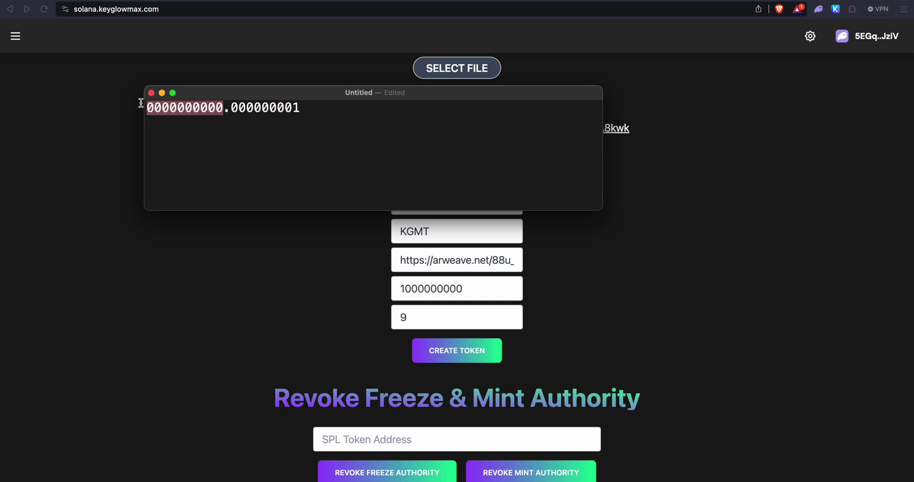
pyautogui.click(310, 110)
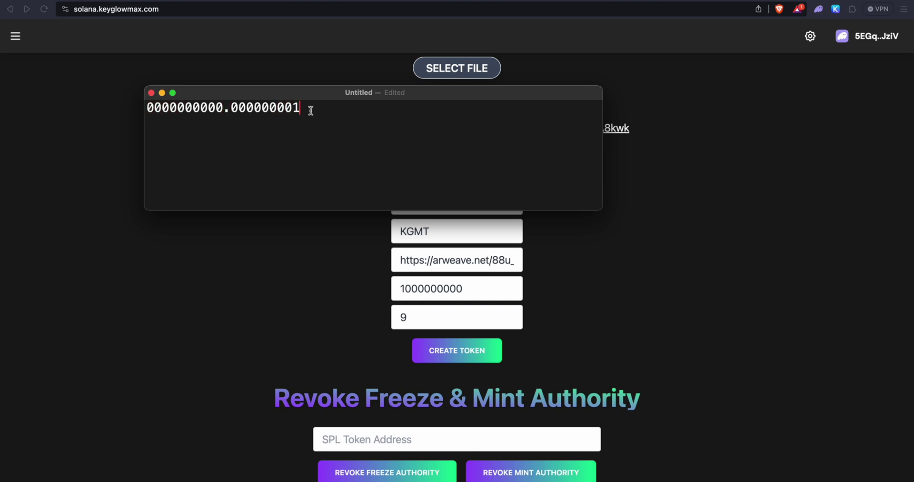
# Change the number in the note to 10000000000000.000000000 and highlight its whole part, followed by the full number
pyautogui.click(147, 107)
pyautogui.click(309, 111)
pyautogui.press('BackSpace')
pyautogui.click(149, 108)
pyautogui.write('1000')
pyautogui.moveTo(255, 107); pyautogui.dragTo(147, 108)
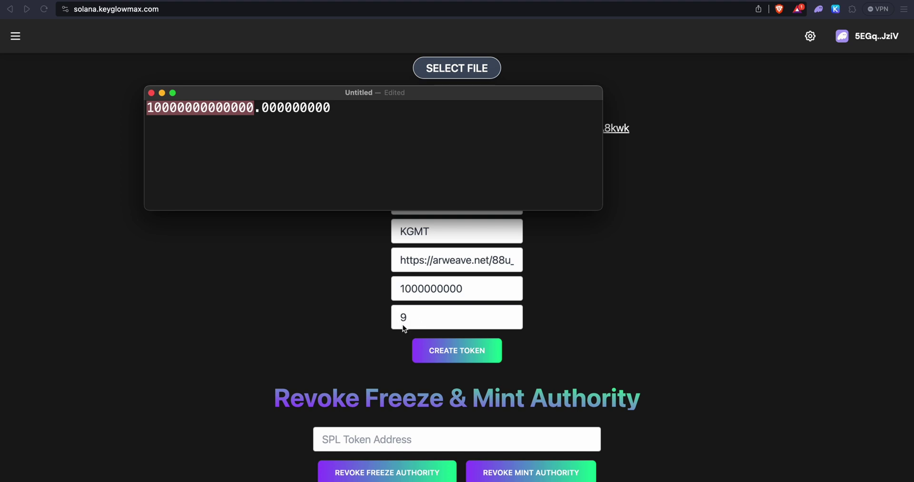
pyautogui.click(280, 125)
pyautogui.moveTo(339, 113); pyautogui.dragTo(127, 99)
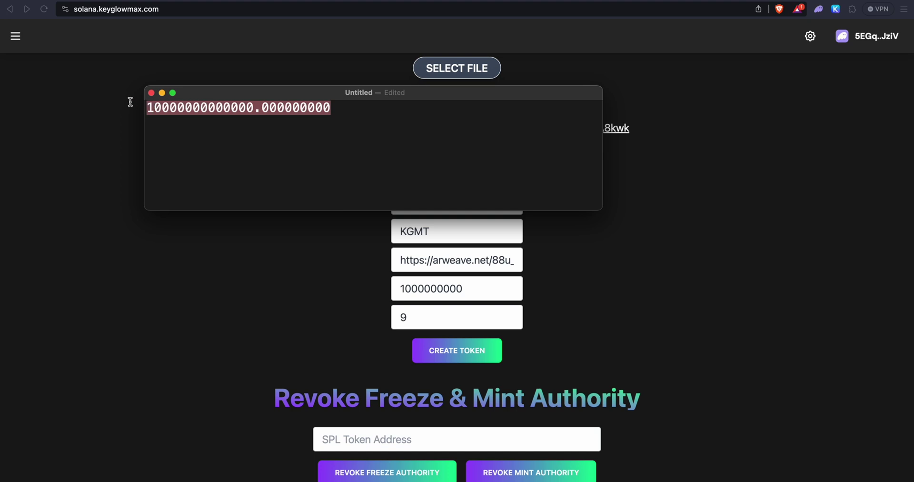
pyautogui.click(245, 127)
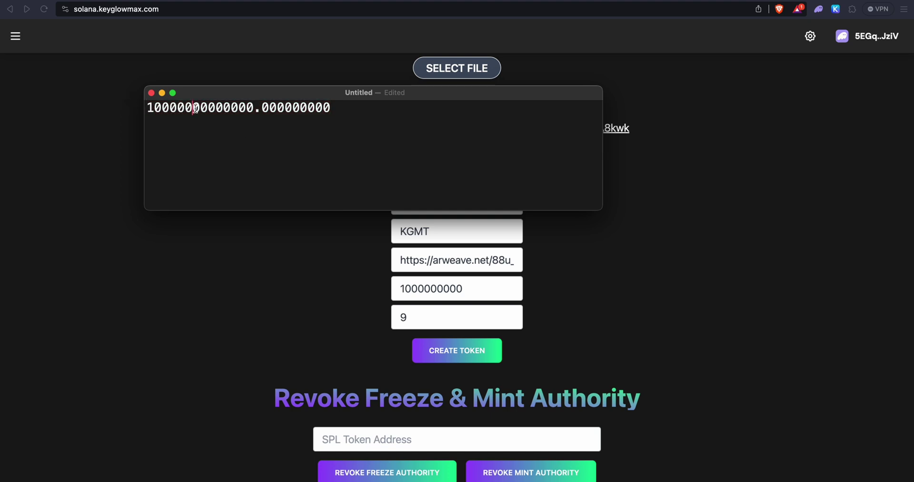
pyautogui.write('000')
pyautogui.press('BackSpace')
pyautogui.press('BackSpace')
pyautogui.press('BackSpace')
pyautogui.moveTo(335, 110); pyautogui.dragTo(169, 106)
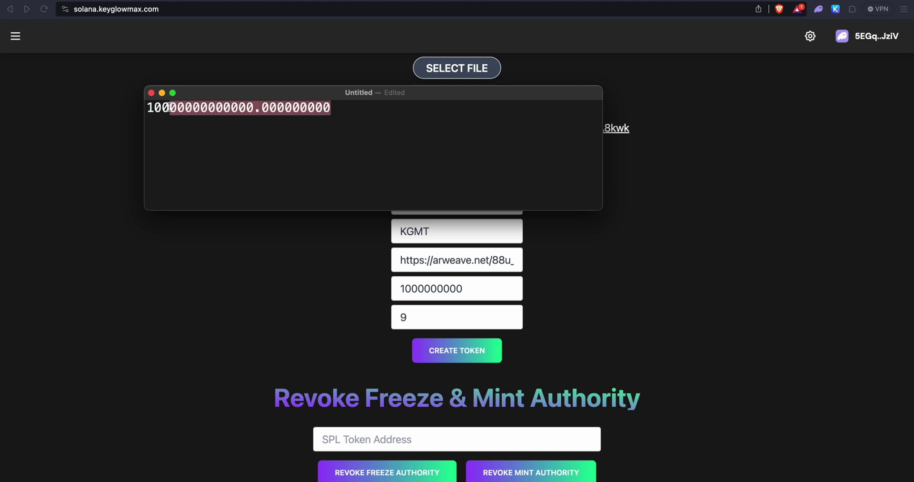
pyautogui.click(170, 106)
pyautogui.press('super+Tab')
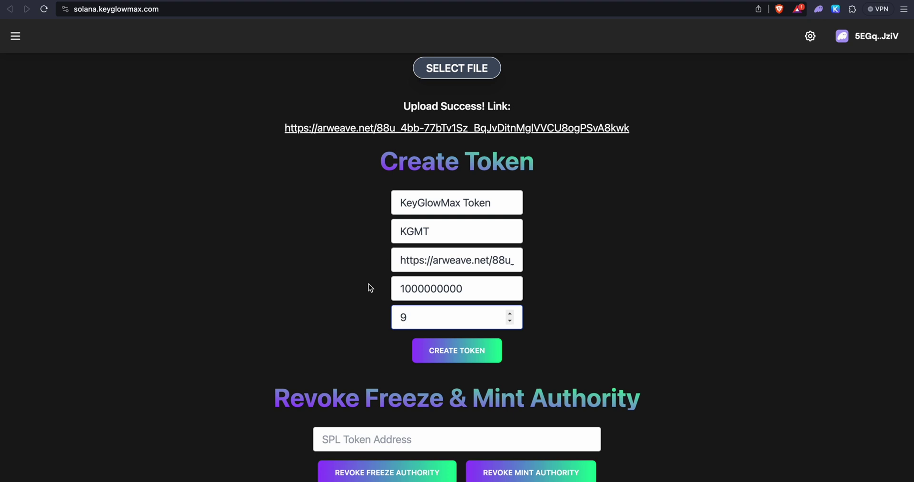
pyautogui.moveTo(394, 289); pyautogui.dragTo(490, 291)
pyautogui.click(402, 318)
pyautogui.doubleClick(402, 318)
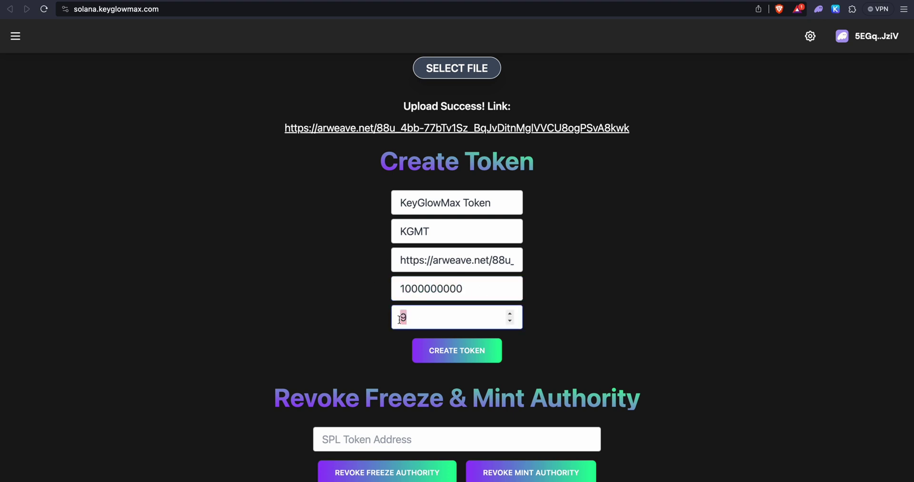
pyautogui.click(476, 290)
pyautogui.write('000')
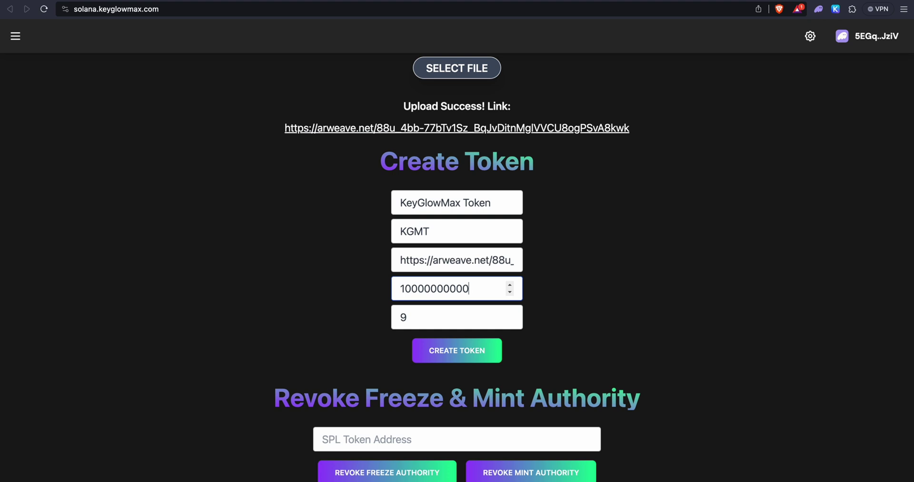
# Set the token's decimals to 6
pyautogui.moveTo(468, 289); pyautogui.dragTo(390, 288)
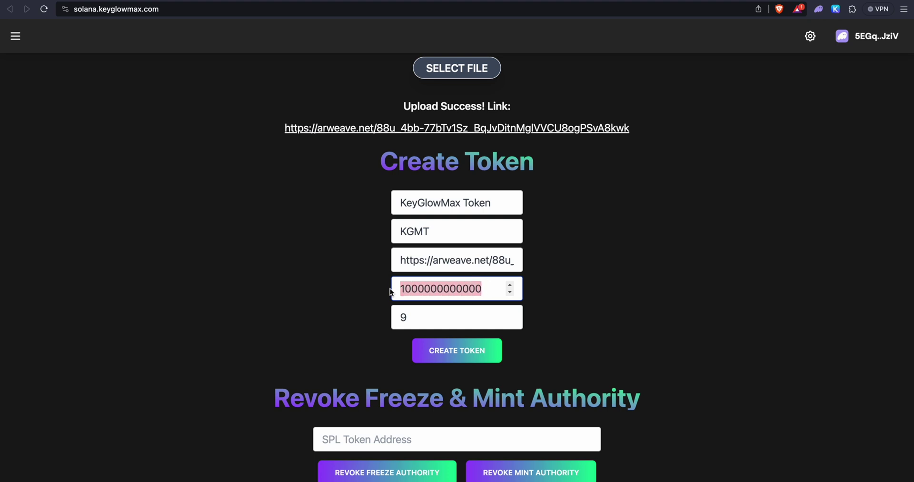
pyautogui.doubleClick(412, 312)
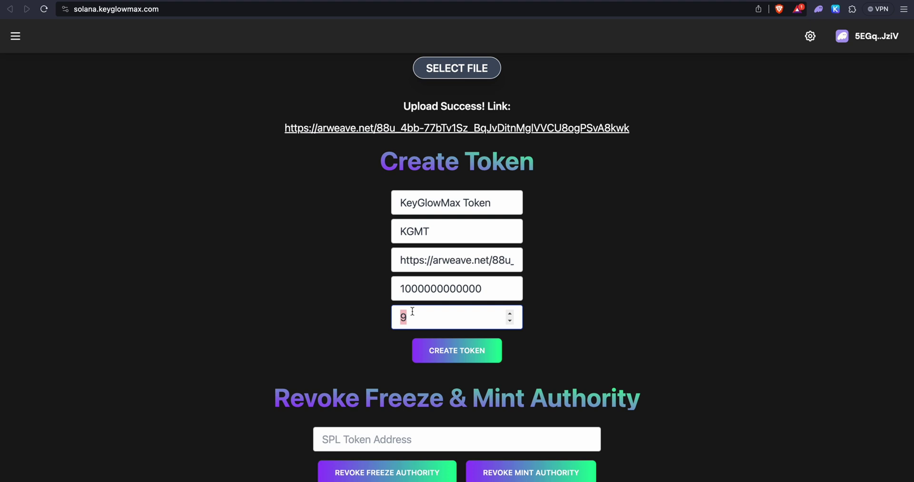
pyautogui.write('6')
# Shorten the number in the TextEdit note to six decimal places, 10000000000000.000000, and return to the token form
pyautogui.press('super+Tab')
pyautogui.moveTo(147, 108); pyautogui.dragTo(269, 109)
pyautogui.click(270, 109)
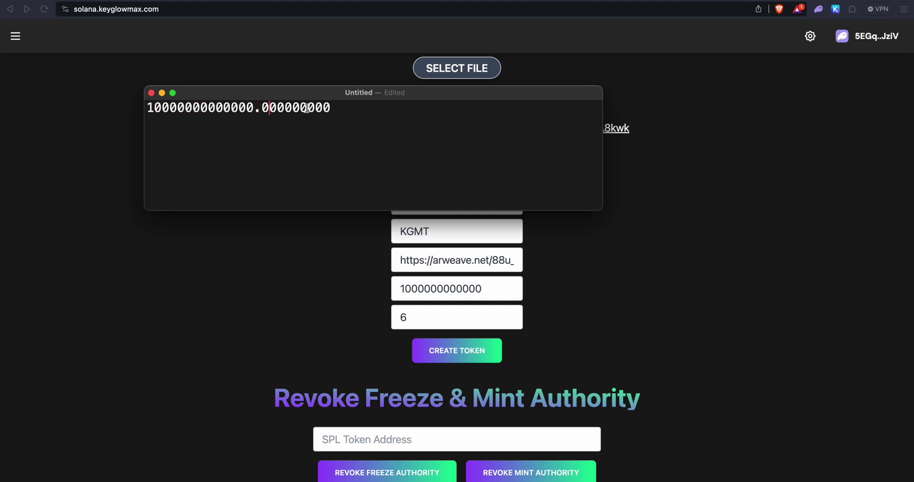
pyautogui.moveTo(307, 107); pyautogui.dragTo(110, 104)
pyautogui.press('BackSpace')
pyautogui.click(347, 142)
pyautogui.click(516, 315)
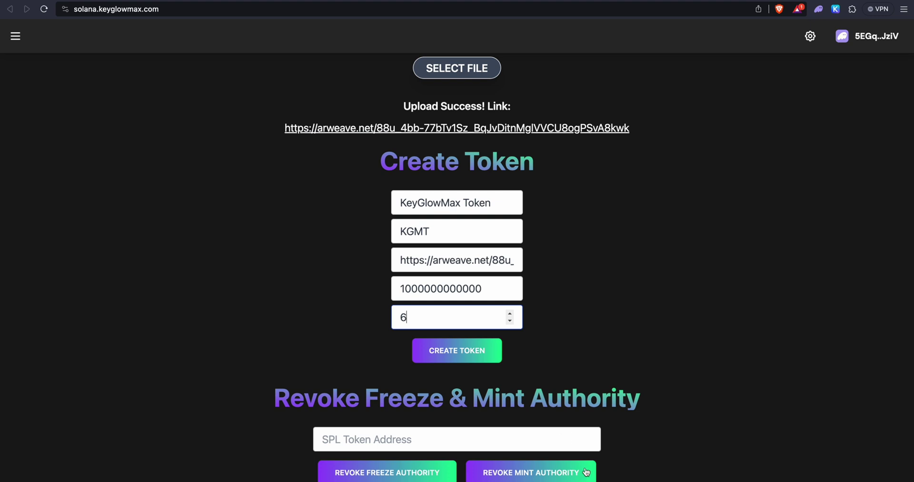
# Switch back to the TextEdit note and highlight the full number to examine its digits
pyautogui.press('super+Tab')
pyautogui.doubleClick(304, 107)
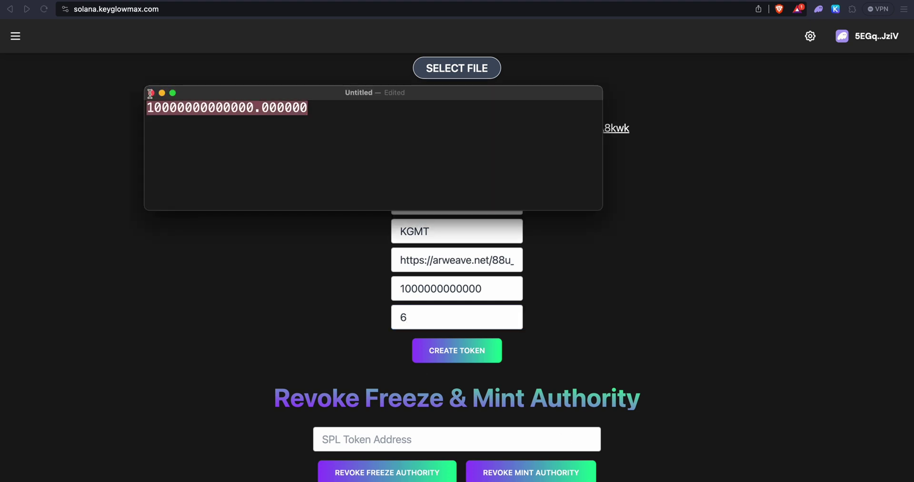
pyautogui.click(219, 130)
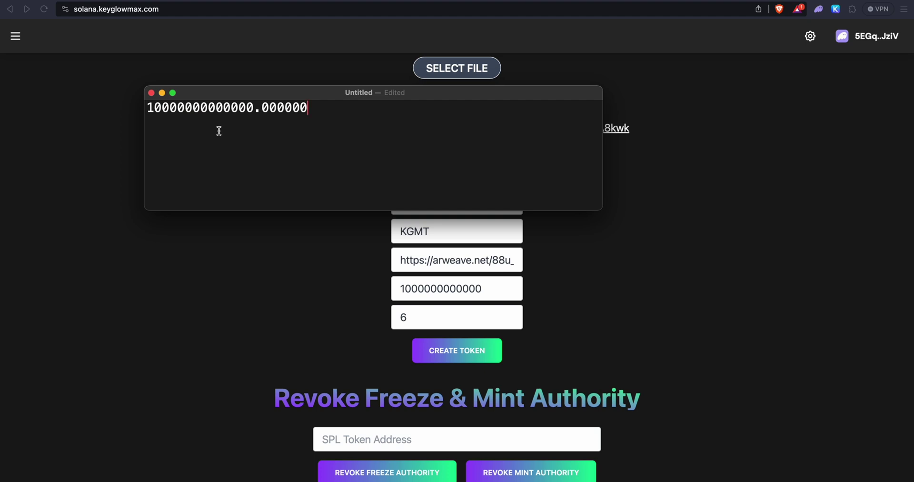
# Examine the full number in the TextEdit note, and compare it with the supply and decimals in the token form
pyautogui.moveTo(147, 108); pyautogui.dragTo(317, 102)
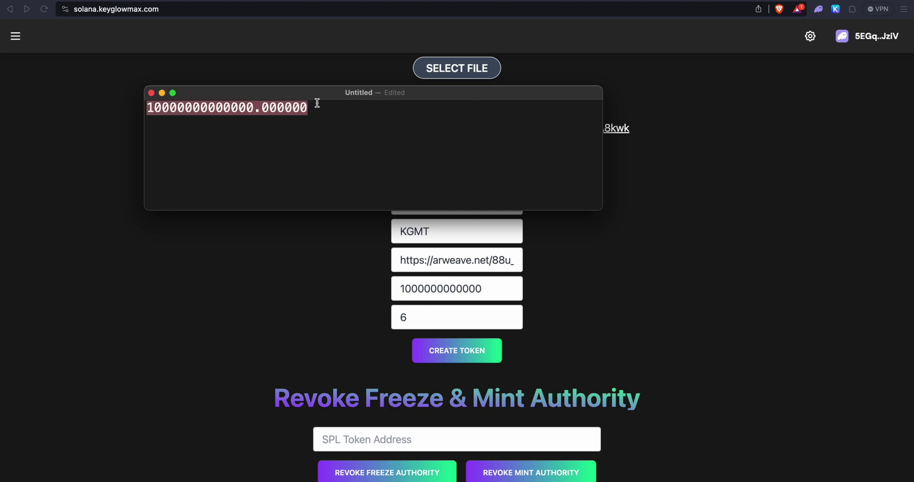
pyautogui.click(333, 121)
pyautogui.click(473, 284)
pyautogui.moveTo(488, 285); pyautogui.dragTo(406, 283)
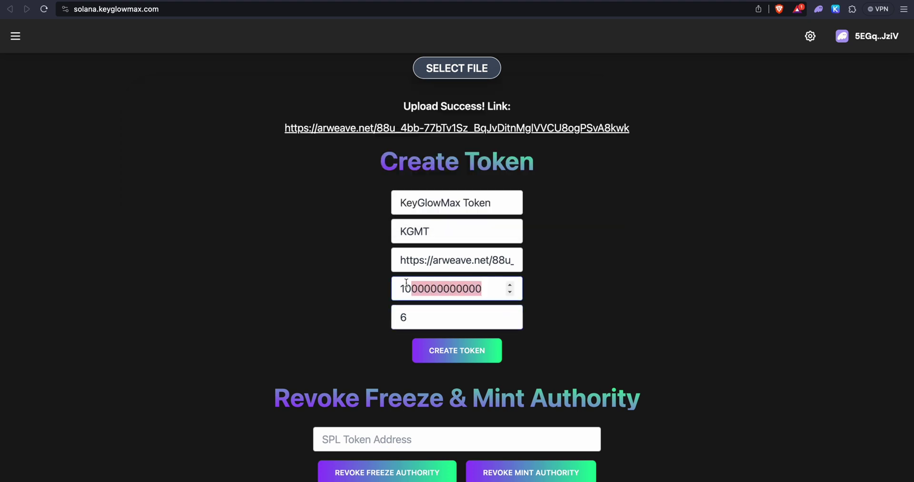
pyautogui.click(407, 316)
pyautogui.click(482, 288)
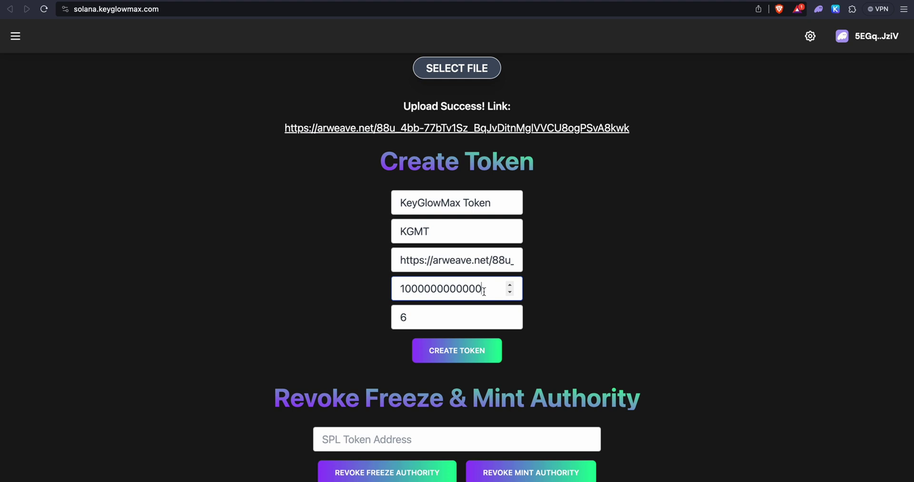
pyautogui.moveTo(441, 322); pyautogui.dragTo(382, 316)
pyautogui.hotkey('shift', 'Tab')
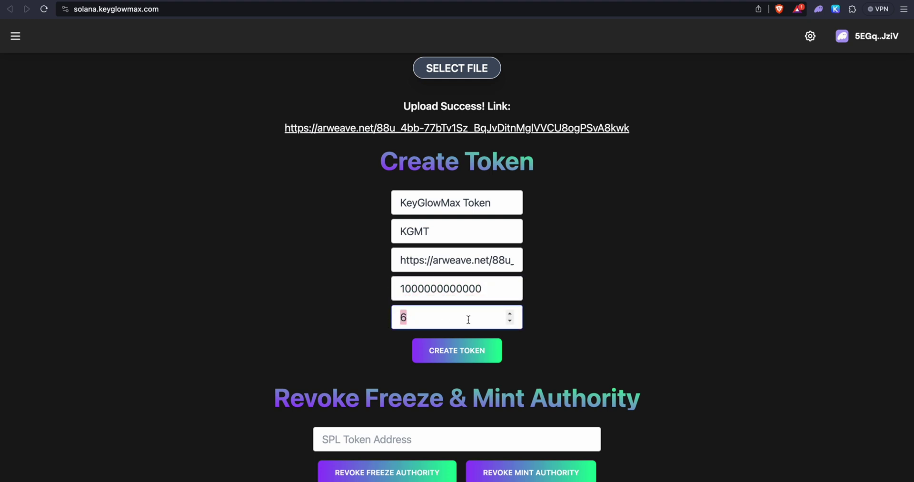
# Preview the token creation transaction in the wallet with 6 and with 9 decimals, rejecting it both times
pyautogui.click(464, 355)
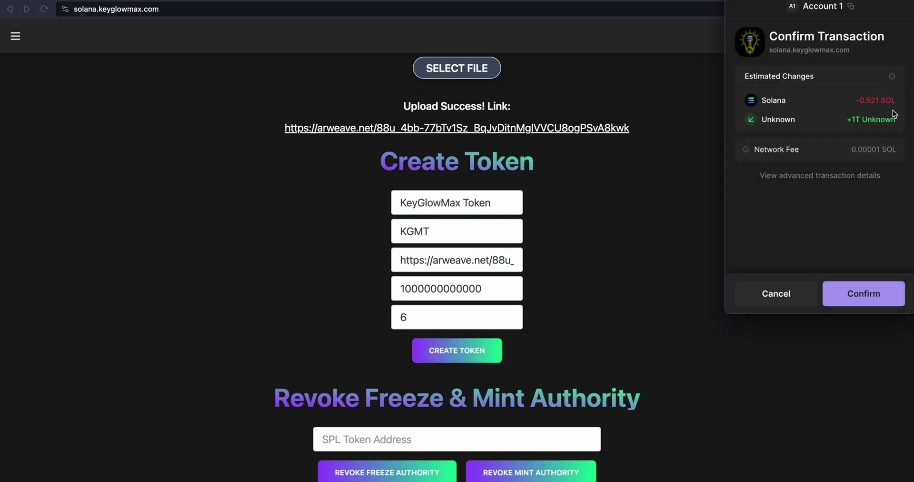
pyautogui.click(776, 293)
pyautogui.moveTo(476, 318); pyautogui.dragTo(361, 312)
pyautogui.write('9')
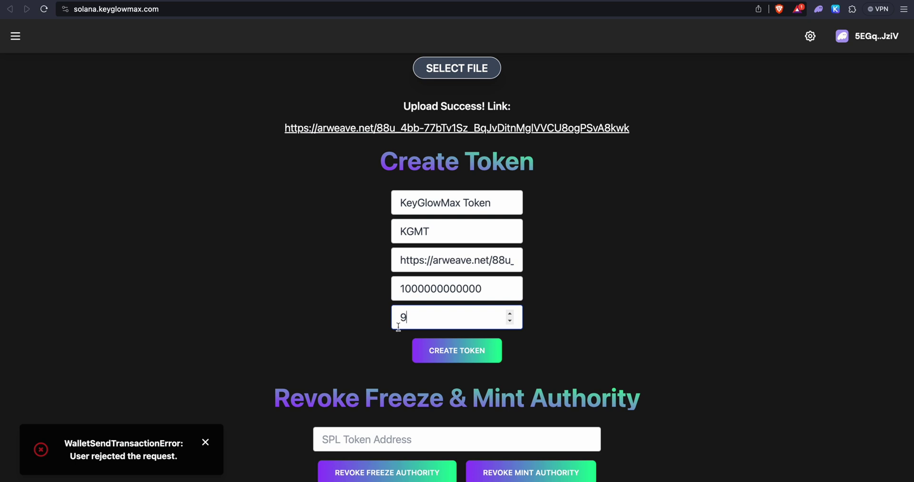
pyautogui.click(457, 350)
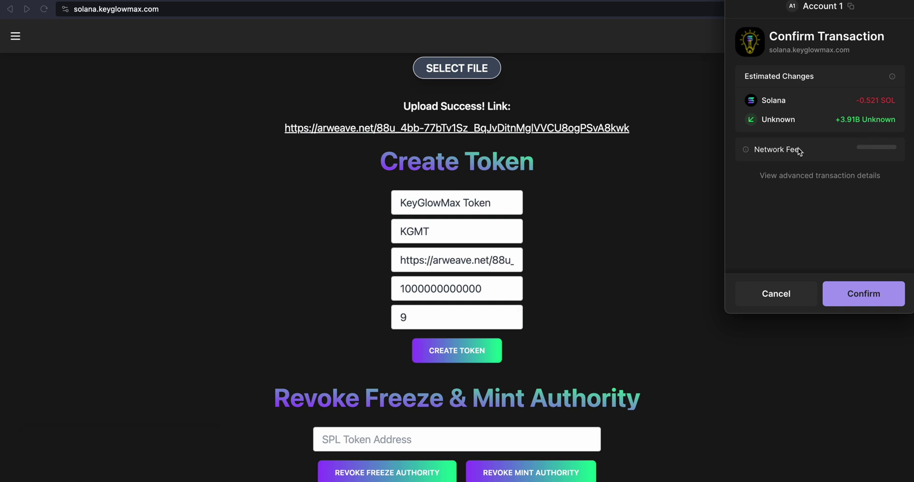
pyautogui.click(776, 293)
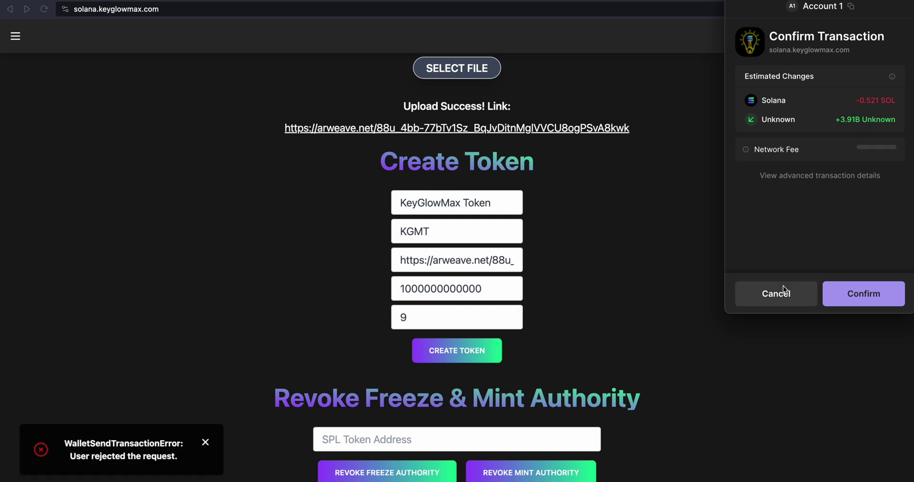
# Set the token's decimals to 6, create the token and approve the wallet transaction
pyautogui.doubleClick(403, 317)
pyautogui.write('6')
pyautogui.click(456, 350)
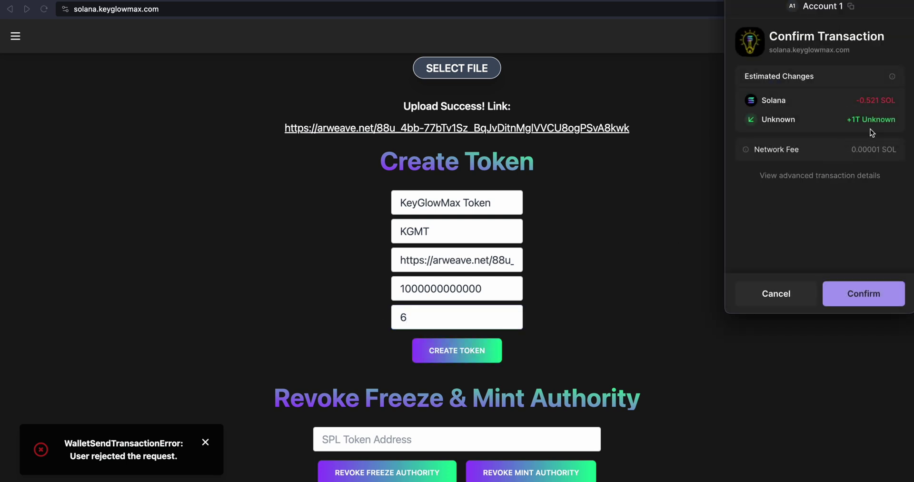
pyautogui.click(847, 298)
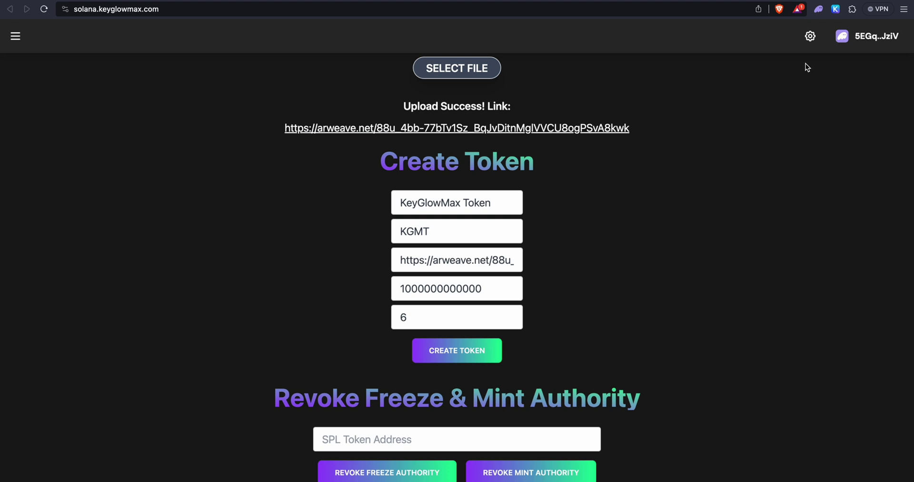
# Check the wallet's token list for the newly created KeyGlowMax Token, reopening the wallet to refresh it
pyautogui.click(818, 10)
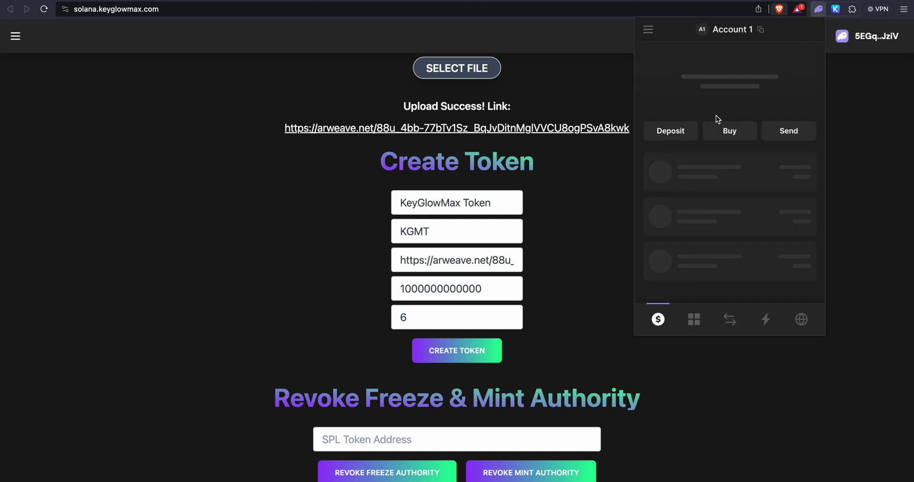
pyautogui.scroll(1, 747, 73)
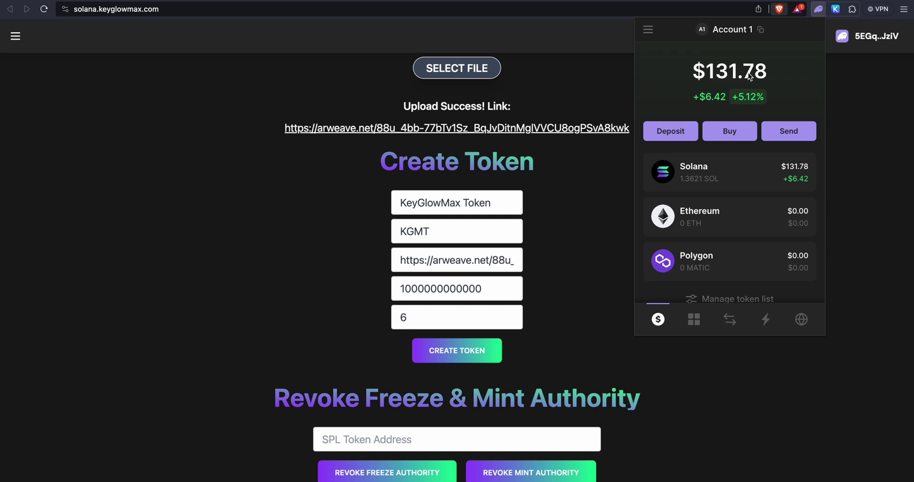
pyautogui.click(818, 9)
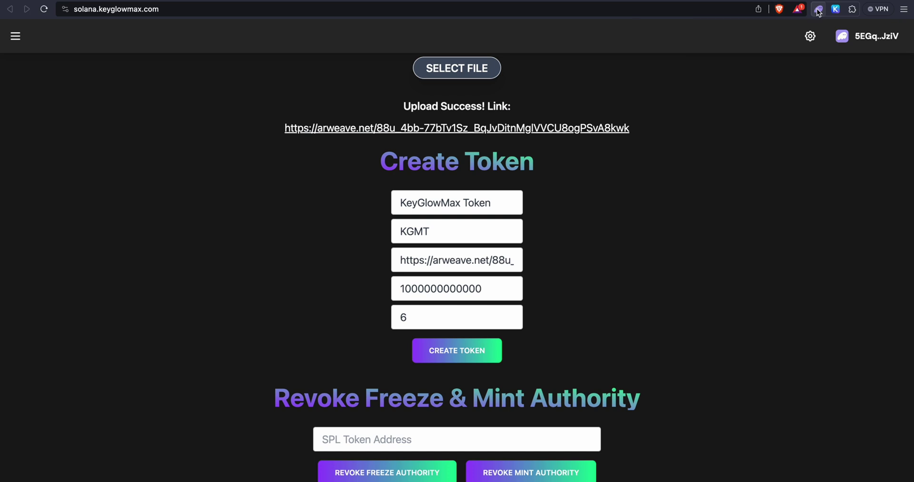
pyautogui.click(817, 9)
pyautogui.scroll(-2, 740, 135)
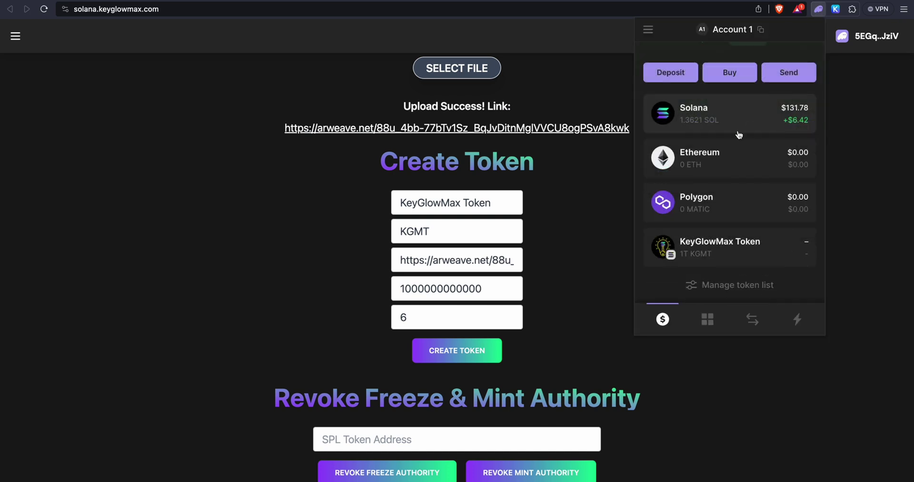
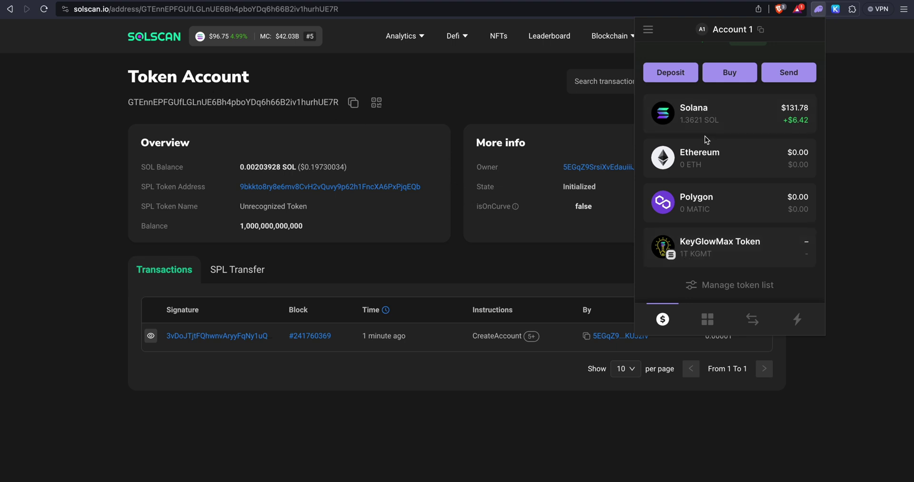
# Open the KeyGlowMax Token page on Solscan from the account's SPL token address and copy the token address
pyautogui.click(198, 144)
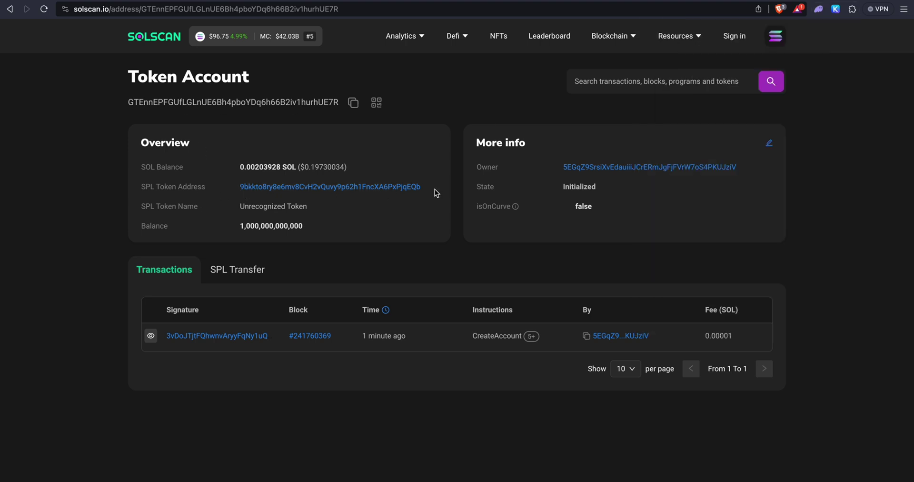
pyautogui.rightClick(345, 189)
pyautogui.click(358, 185)
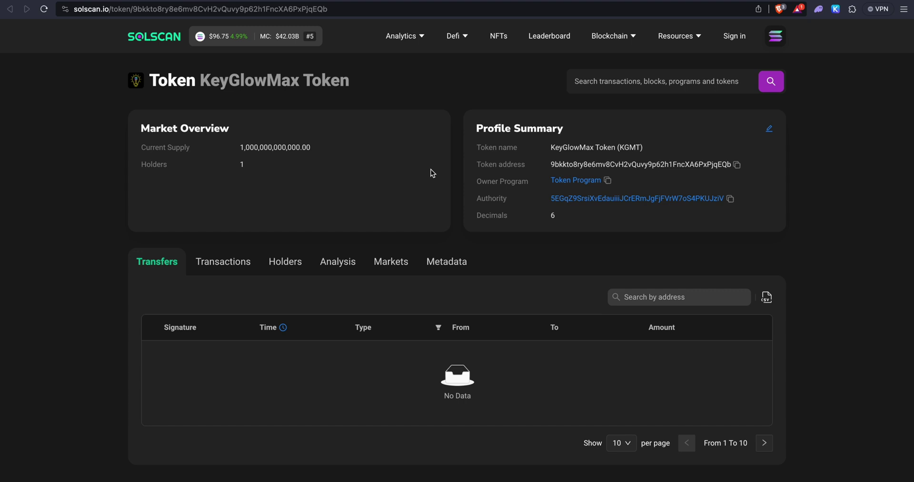
pyautogui.press('super+Left')
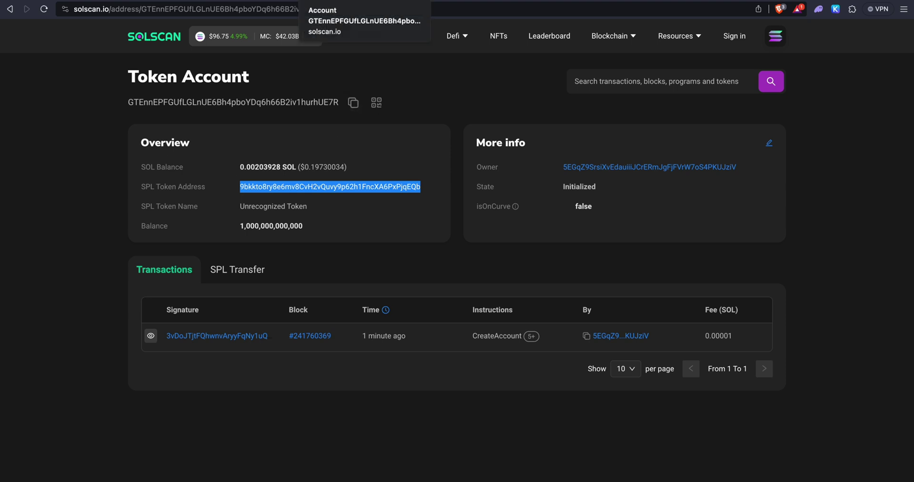
pyautogui.click(309, 127)
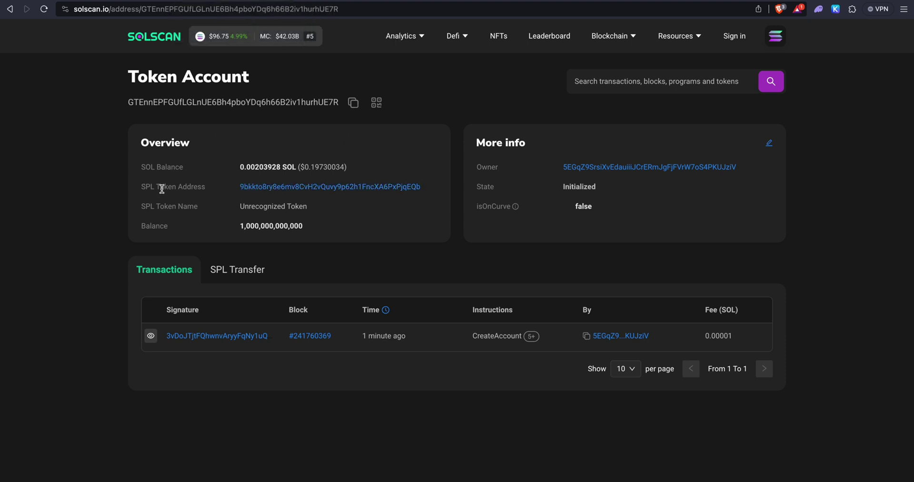
pyautogui.click(356, 186)
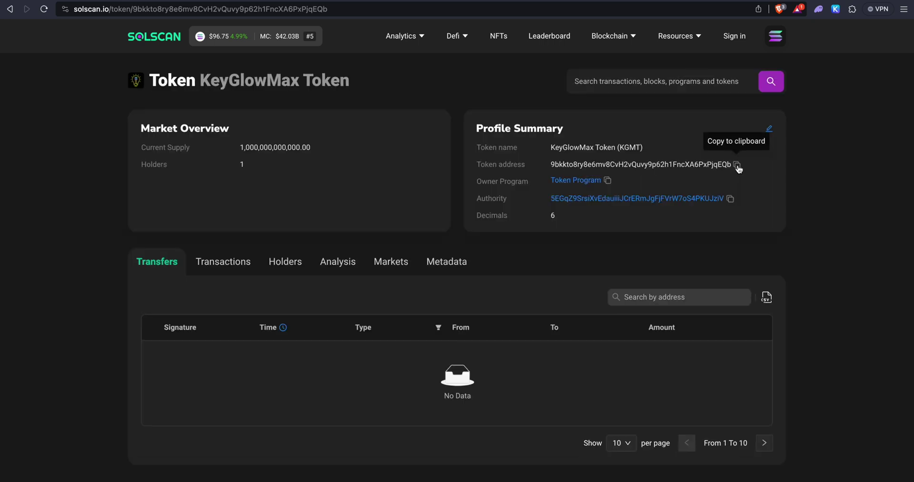
pyautogui.click(737, 166)
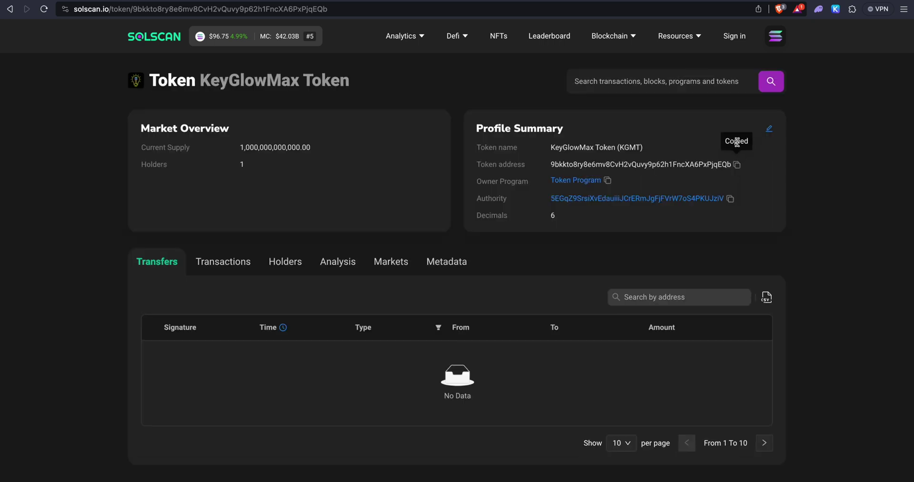
# Return to the KeyGlowMax site and paste the copied SPL token address for revoking freeze and mint authority
pyautogui.click(246, 1)
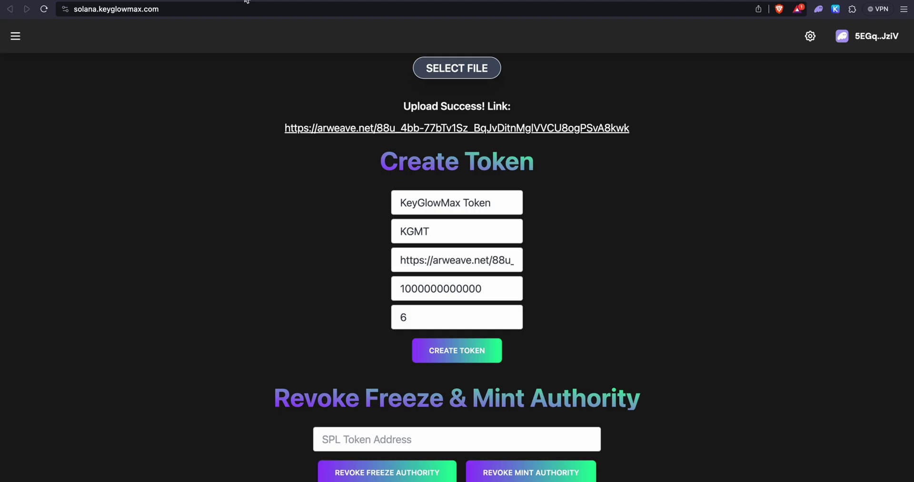
pyautogui.scroll(-2, 519, 247)
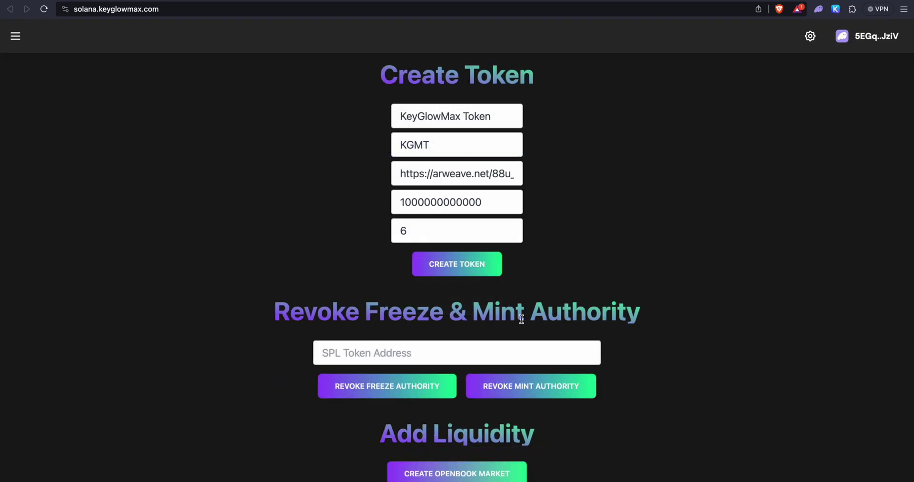
pyautogui.moveTo(290, 281); pyautogui.dragTo(598, 291)
pyautogui.click(598, 291)
pyautogui.rightClick(334, 323)
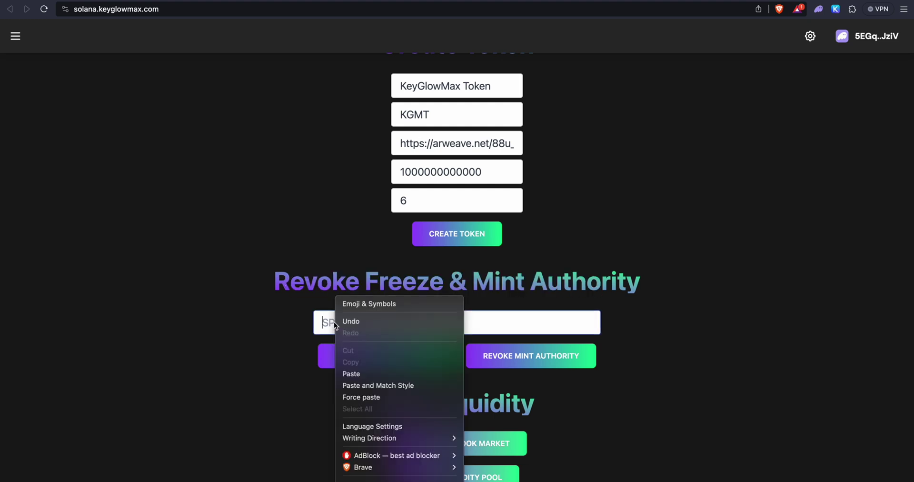
pyautogui.click(363, 373)
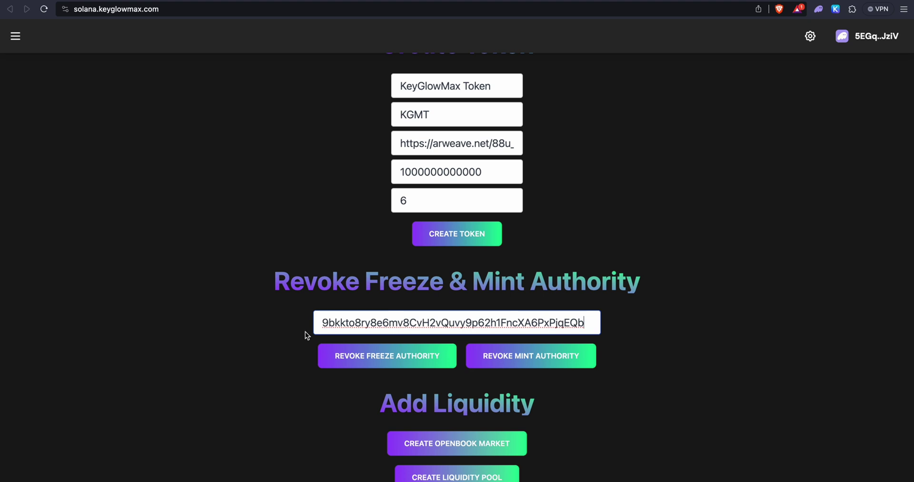
# Revoke the token's freeze authority and approve the wallet transaction
pyautogui.scroll(1, 305, 333)
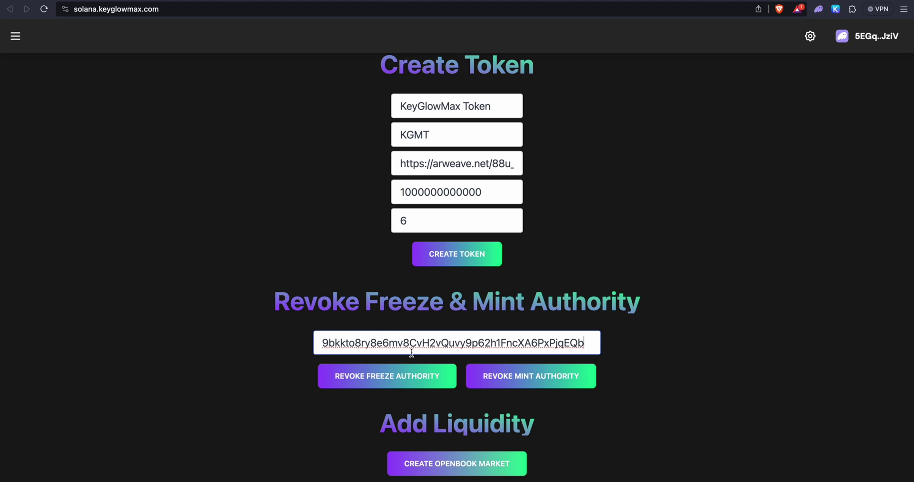
pyautogui.click(391, 385)
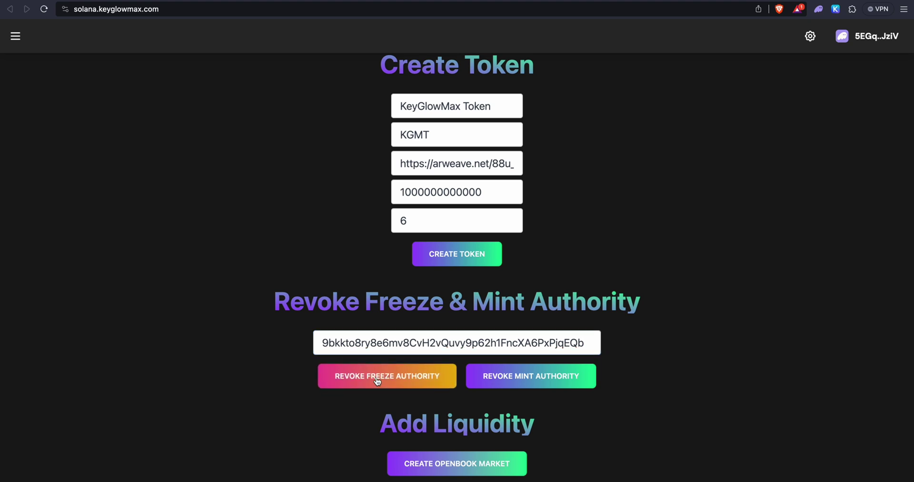
pyautogui.click(857, 301)
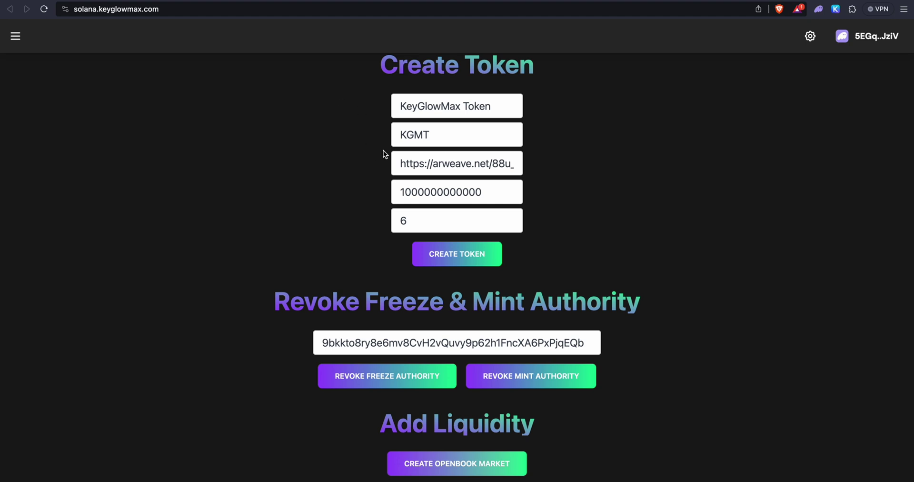
# Highlight the token supply in the form, and revoke the token's mint authority
pyautogui.moveTo(498, 196); pyautogui.dragTo(384, 195)
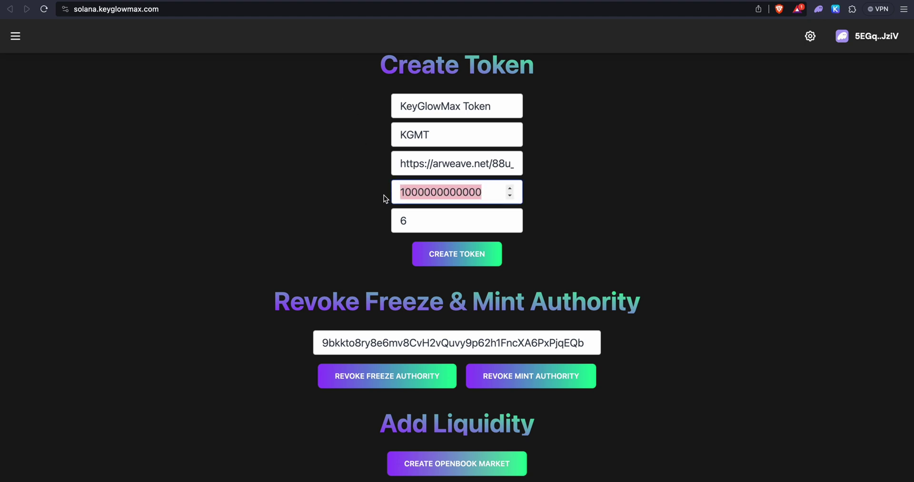
pyautogui.click(431, 194)
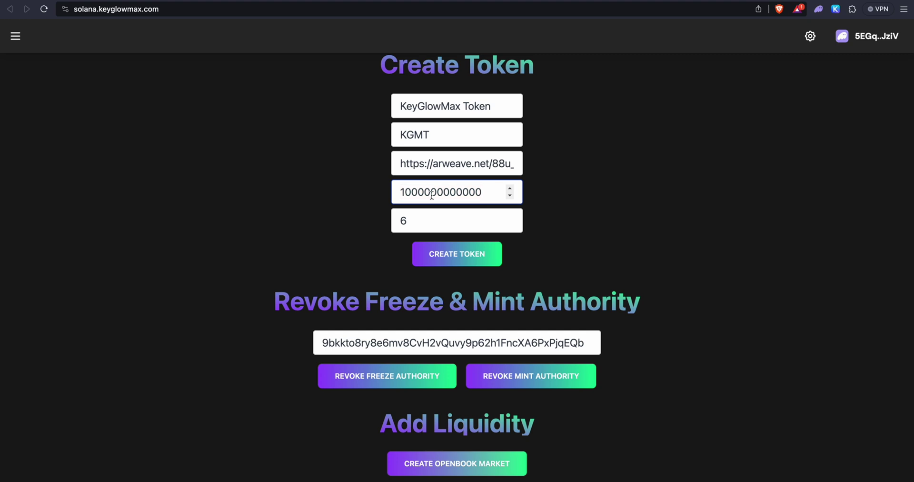
pyautogui.scroll(-5, 431, 194)
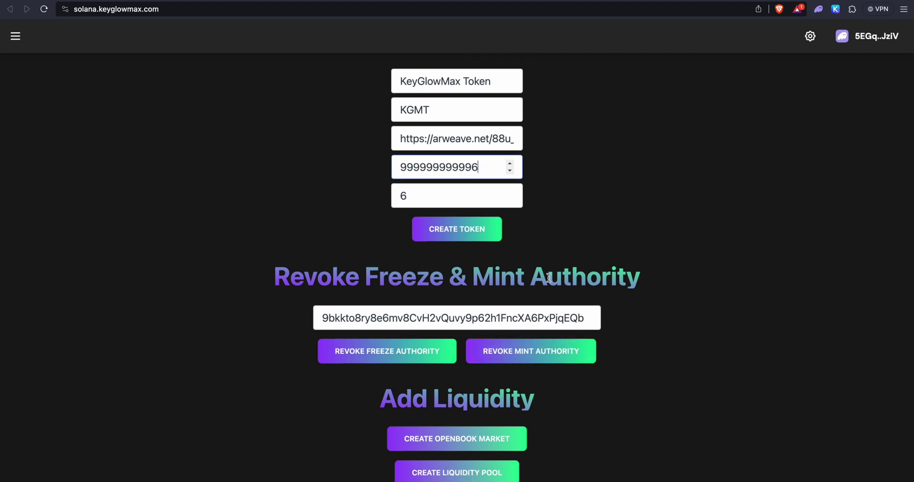
pyautogui.click(546, 350)
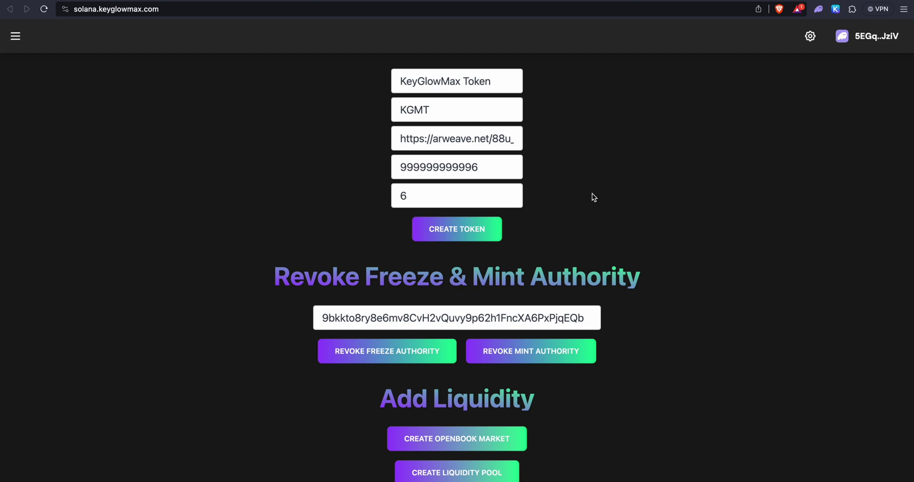
# Go to the Add Liquidity section and highlight its heading
pyautogui.scroll(-3, 592, 193)
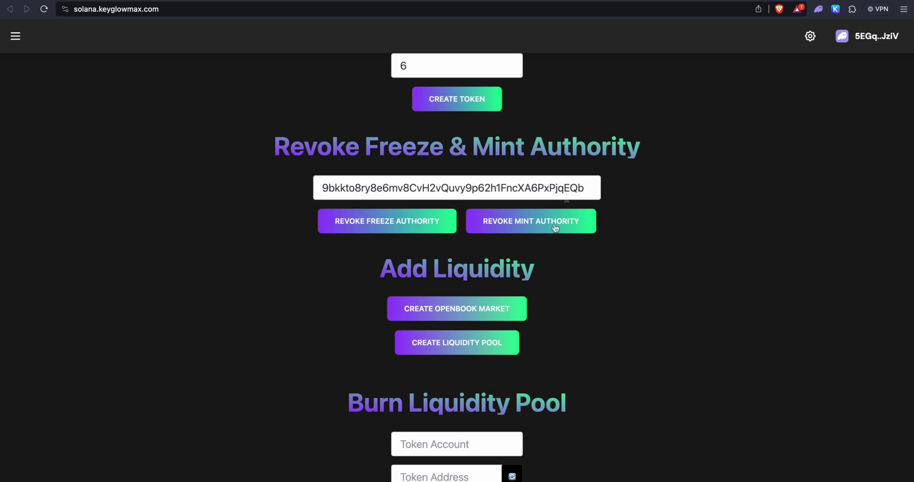
pyautogui.scroll(4, 567, 197)
pyautogui.scroll(-3, 567, 197)
pyautogui.scroll(-1, 567, 197)
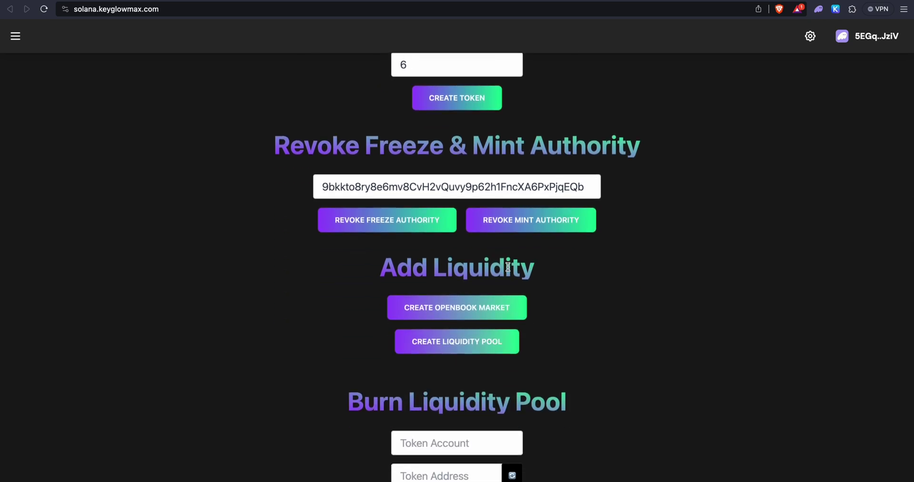
pyautogui.moveTo(379, 275); pyautogui.dragTo(533, 275)
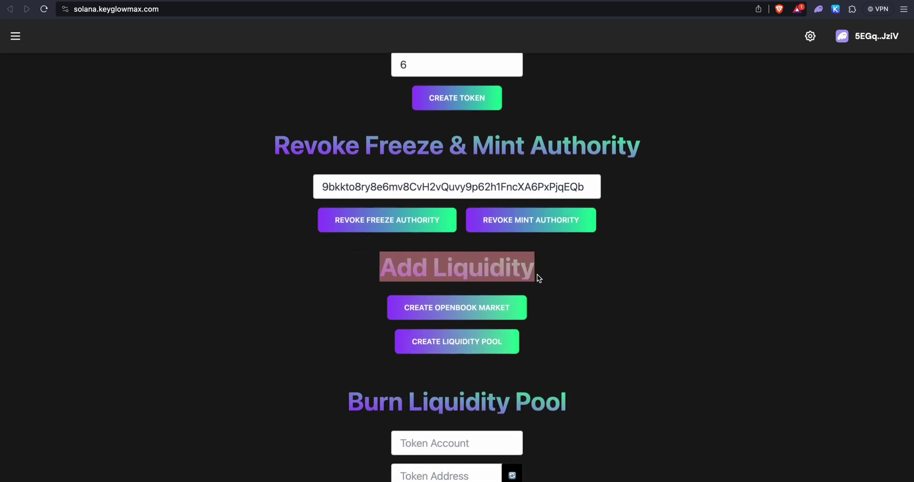
# Open Raydium's OpenBook market creation page from the Add Liquidity section
pyautogui.rightClick(444, 300)
pyautogui.press('Escape')
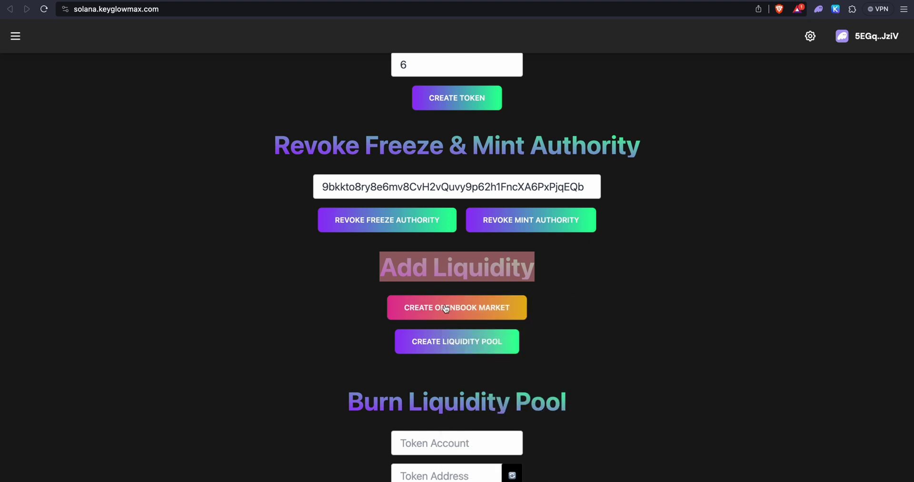
pyautogui.click(445, 305)
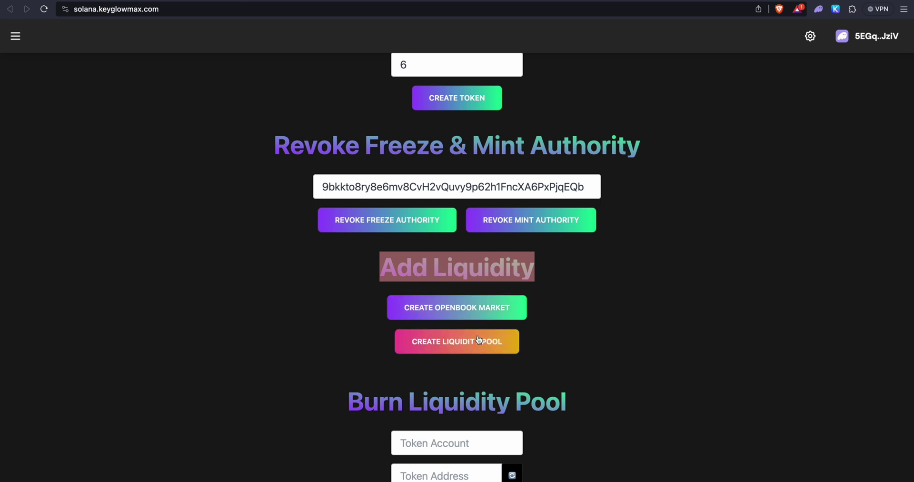
pyautogui.click(449, 286)
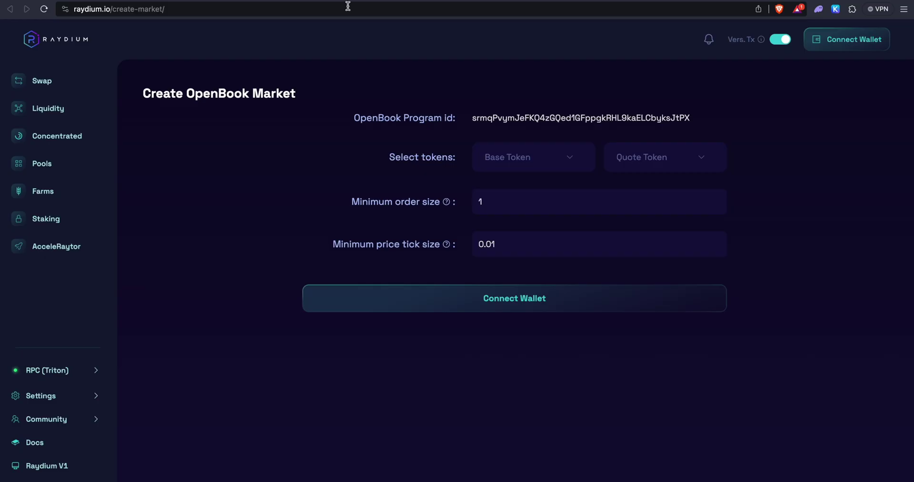
# Highlight the words OpenBook Market in the Raydium page heading
pyautogui.moveTo(183, 92); pyautogui.dragTo(273, 93)
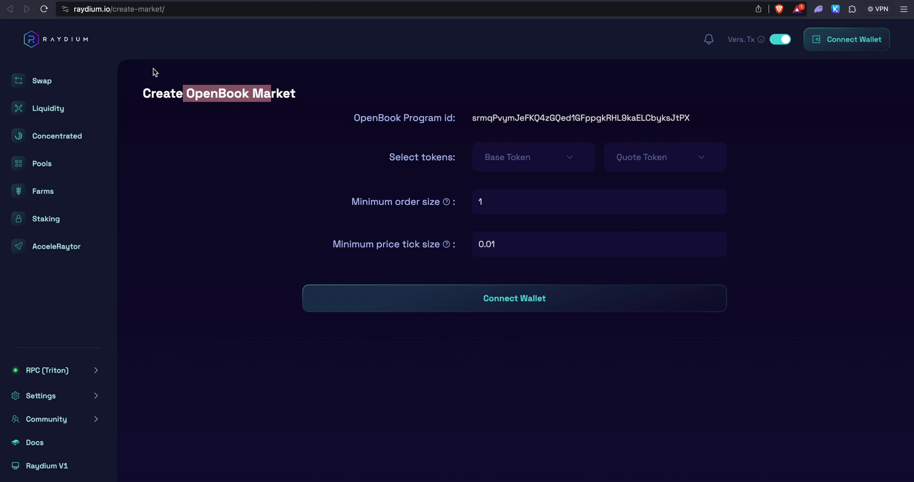
pyautogui.click(207, 100)
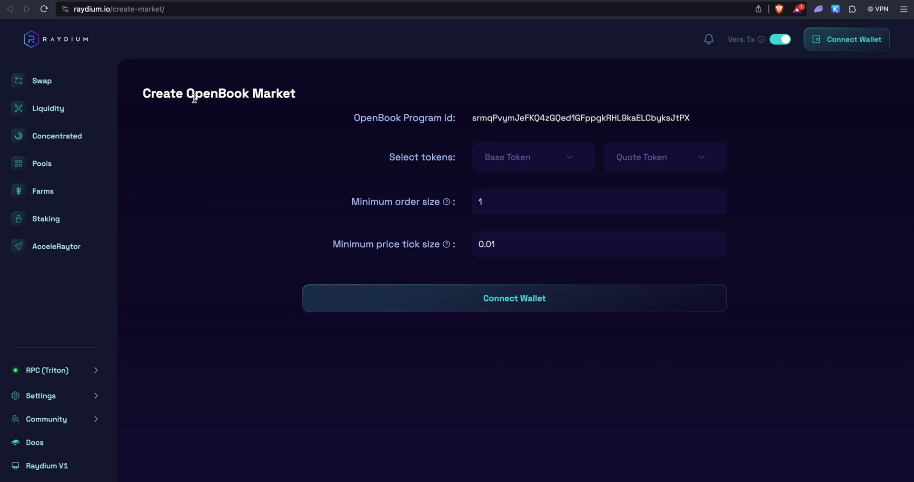
pyautogui.moveTo(186, 93); pyautogui.dragTo(280, 95)
pyautogui.click(255, 118)
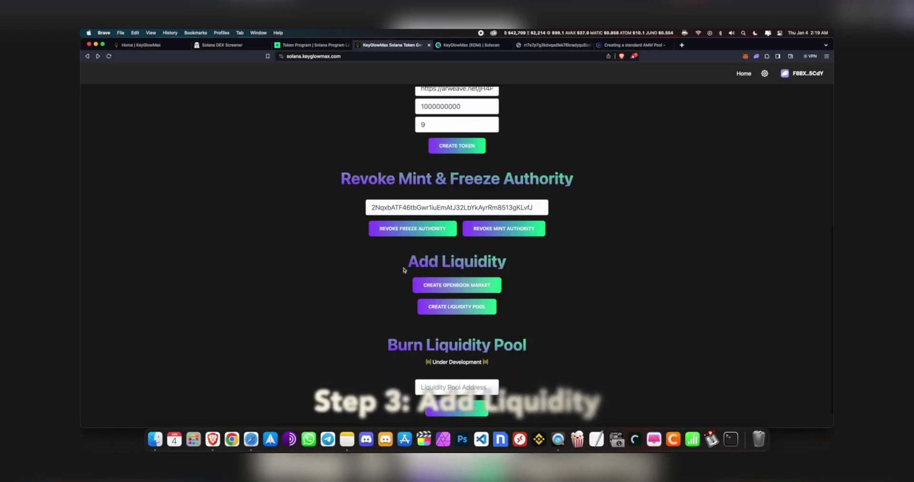
# Highlight the Add Liquidity heading on KeyGlowMax and open the OpenBook market creation page
pyautogui.moveTo(407, 261); pyautogui.dragTo(511, 264)
pyautogui.click(512, 267)
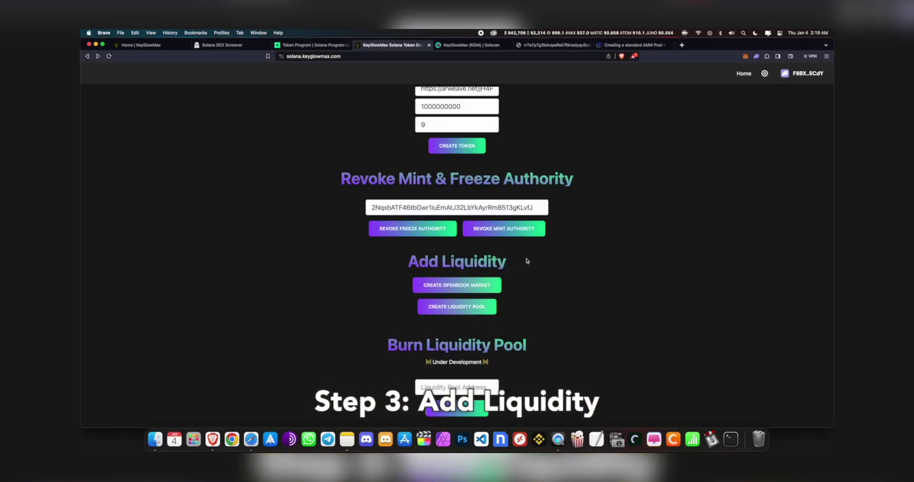
pyautogui.click(491, 287)
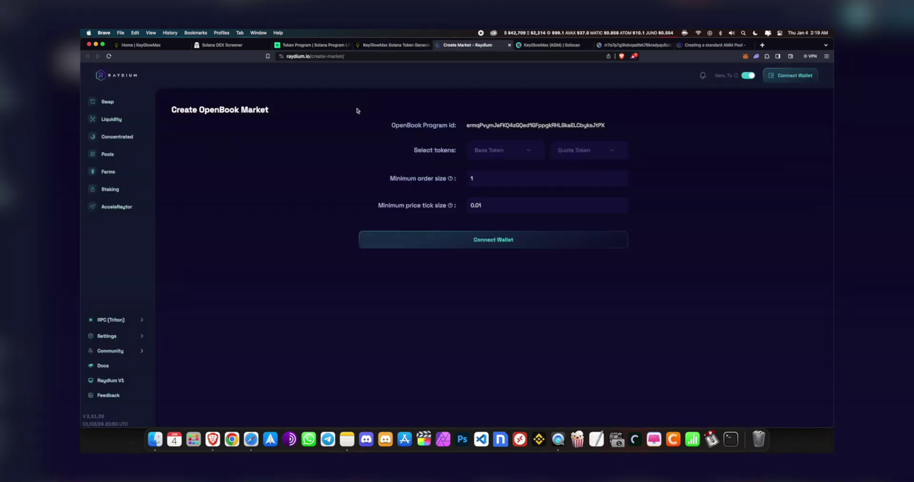
# Copy the KeyGlowMax token address from Solscan and paste it into Raydium's base token search
pyautogui.click(496, 152)
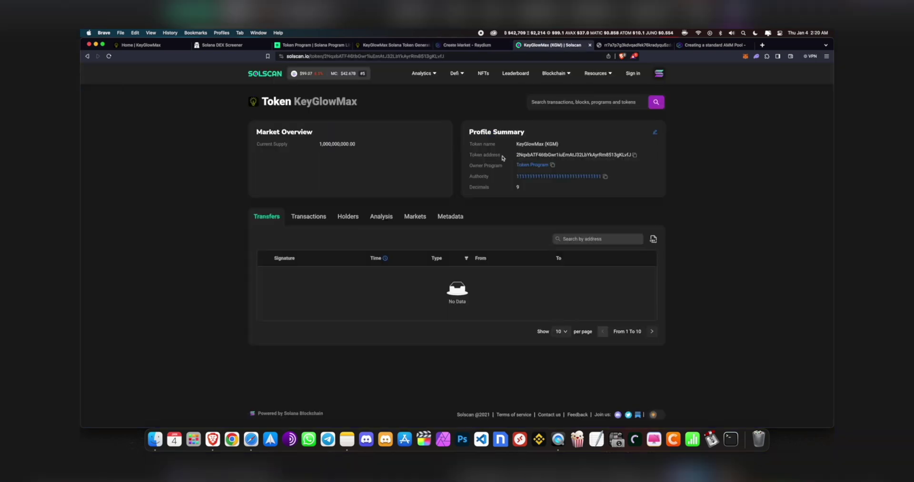
pyautogui.moveTo(527, 155); pyautogui.dragTo(590, 156)
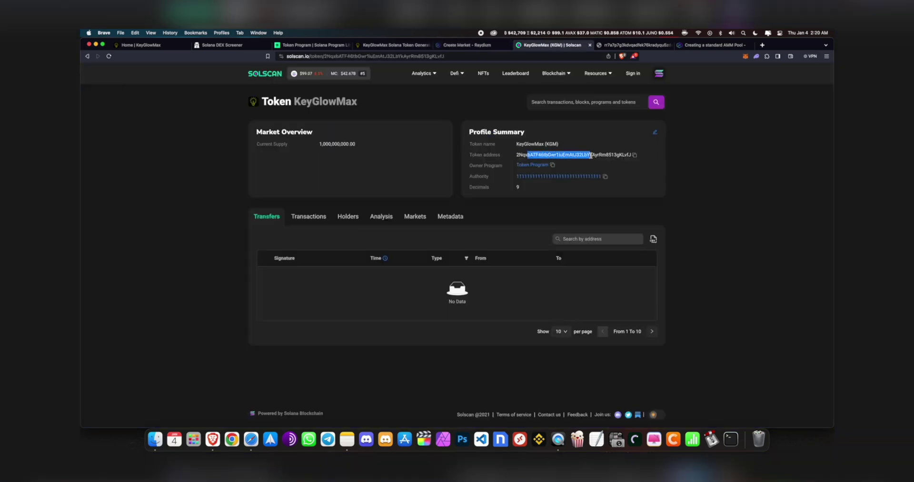
pyautogui.click(591, 156)
pyautogui.click(634, 155)
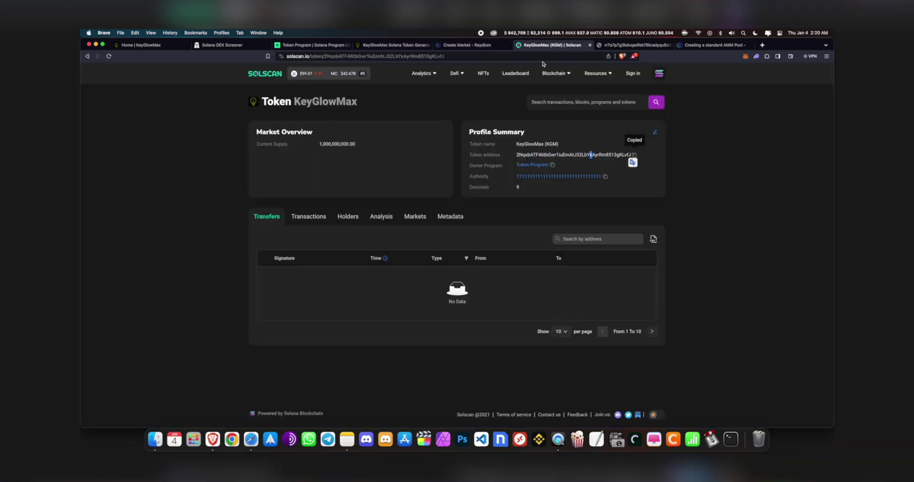
pyautogui.click(477, 48)
pyautogui.rightClick(471, 167)
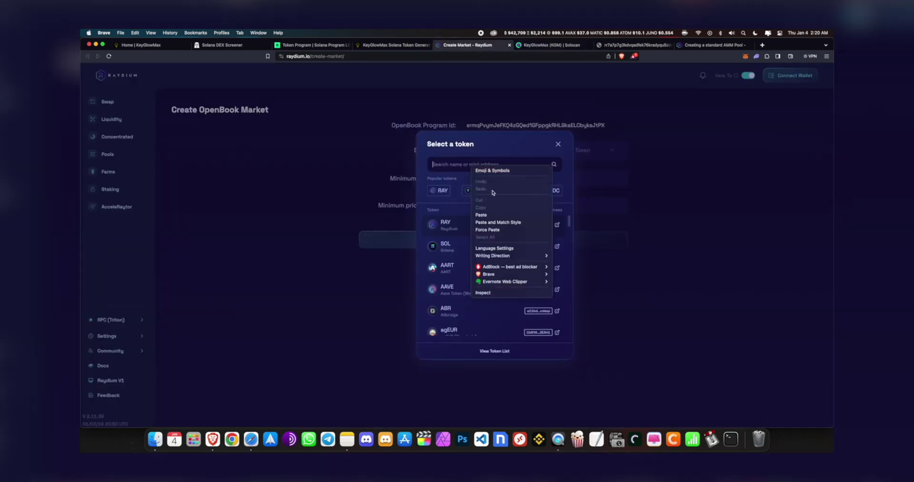
pyautogui.click(486, 206)
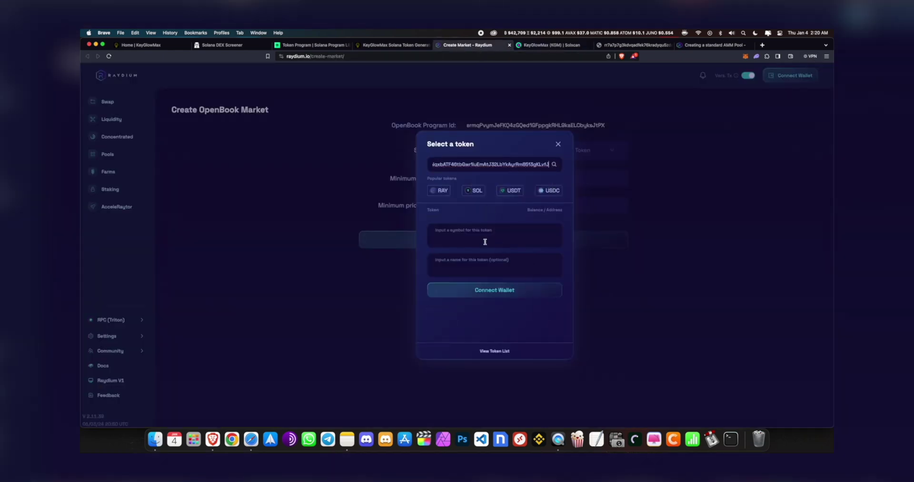
# Connect the Phantom wallet to Raydium and approve the connection request
pyautogui.click(488, 292)
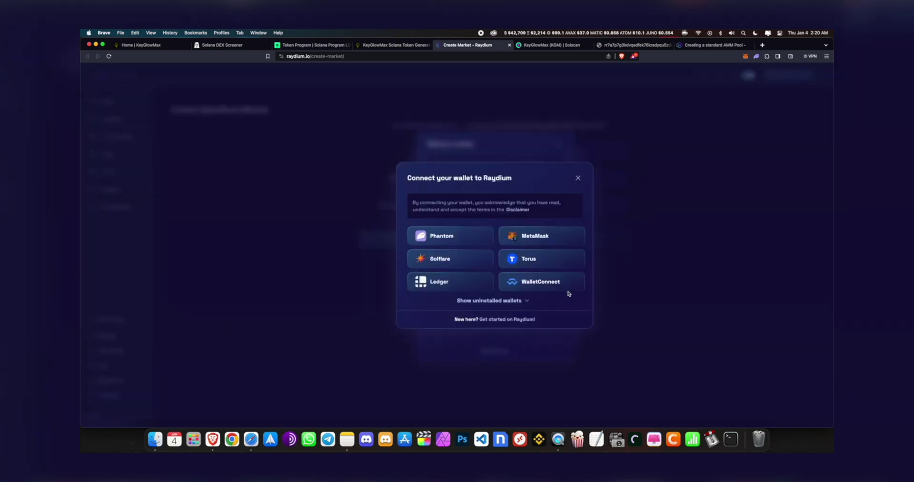
pyautogui.click(437, 235)
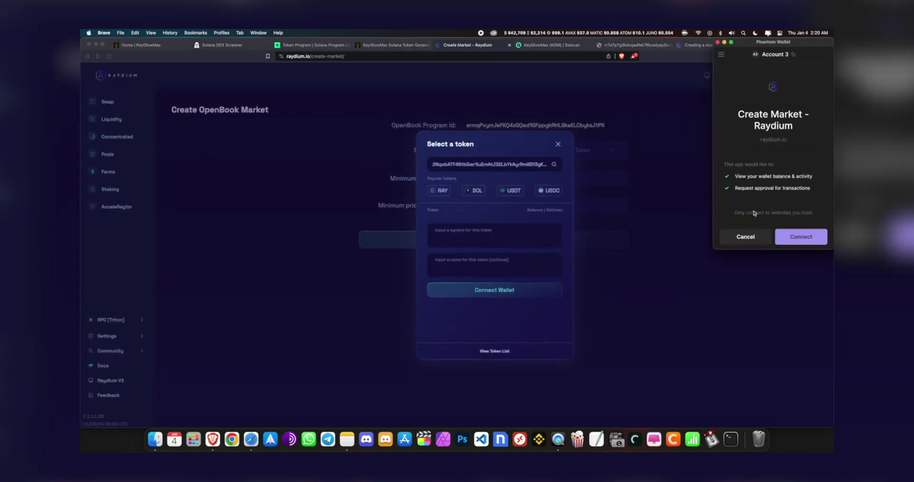
pyautogui.click(799, 234)
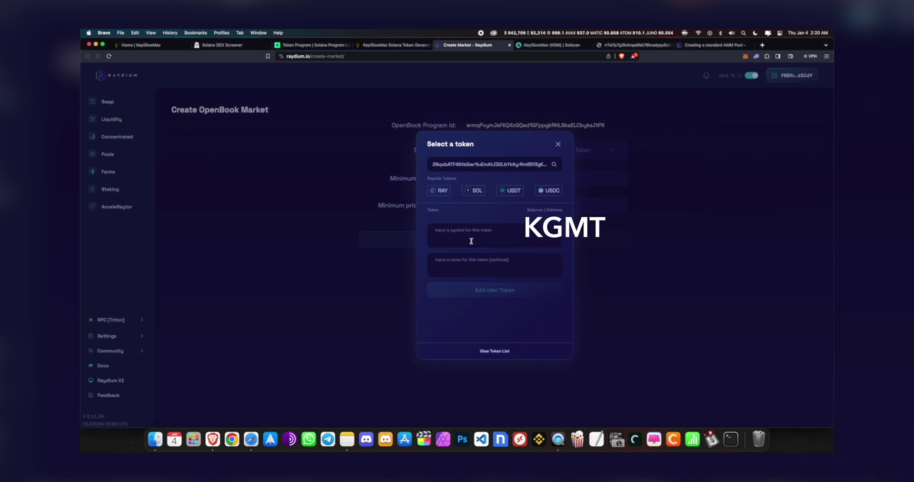
# Add the pasted address as a user token with the symbol KGM and the name KeyGlowMax
pyautogui.write('KGM')
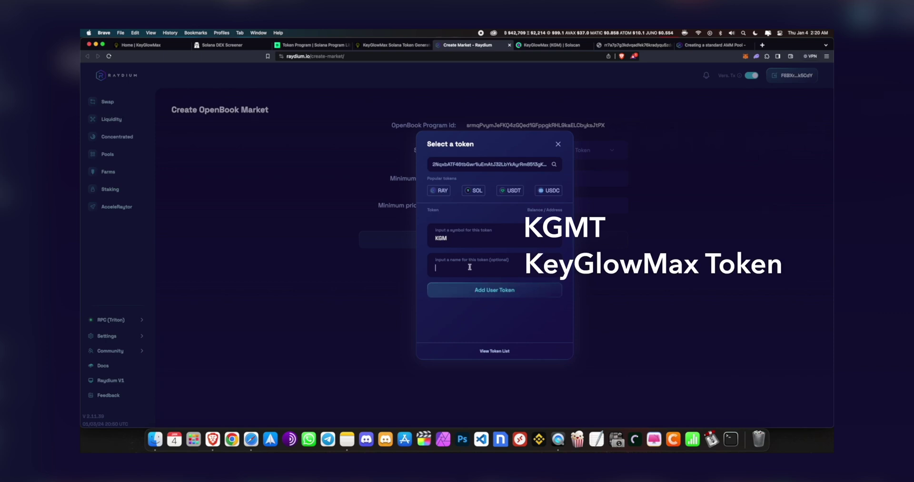
pyautogui.write('KeyGlowMax')
pyautogui.click(497, 291)
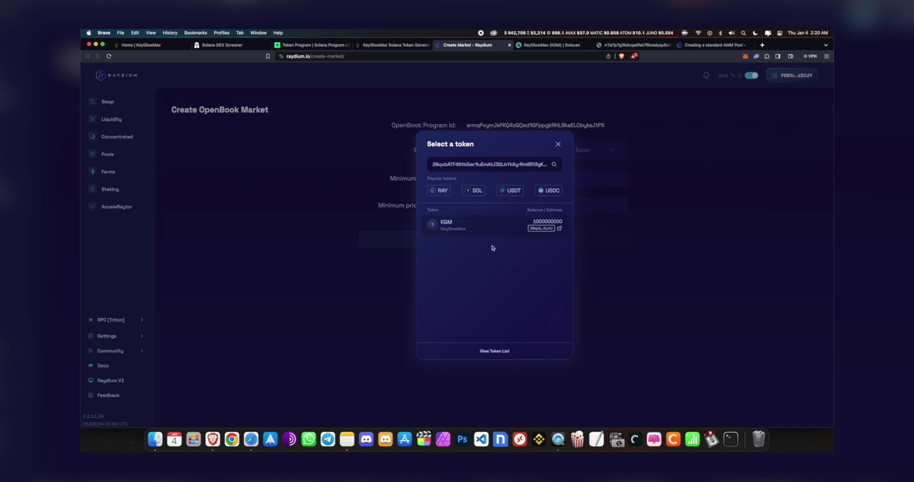
# Select KGM as the base token and SOL as the quote token for the market
pyautogui.click(521, 231)
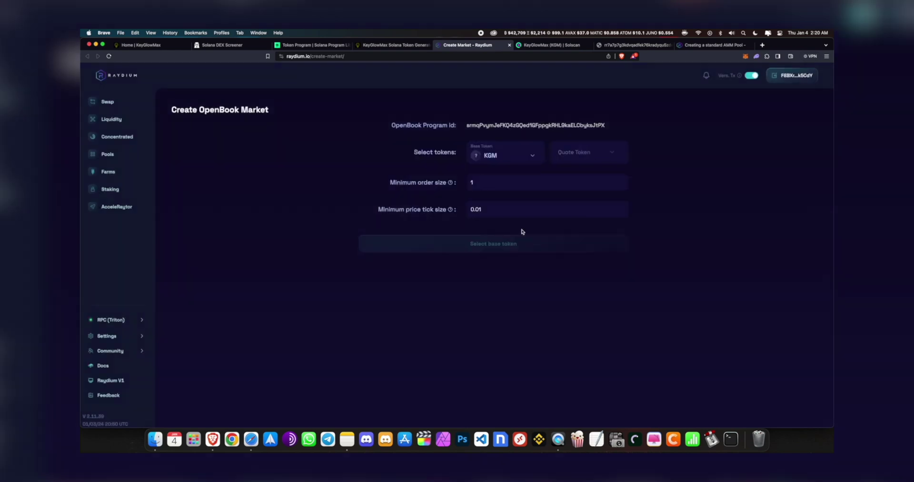
pyautogui.click(578, 152)
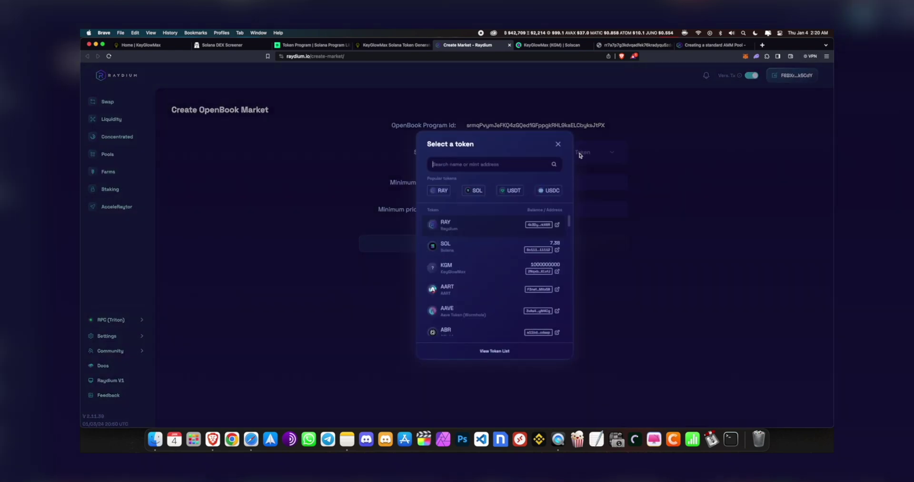
pyautogui.click(489, 241)
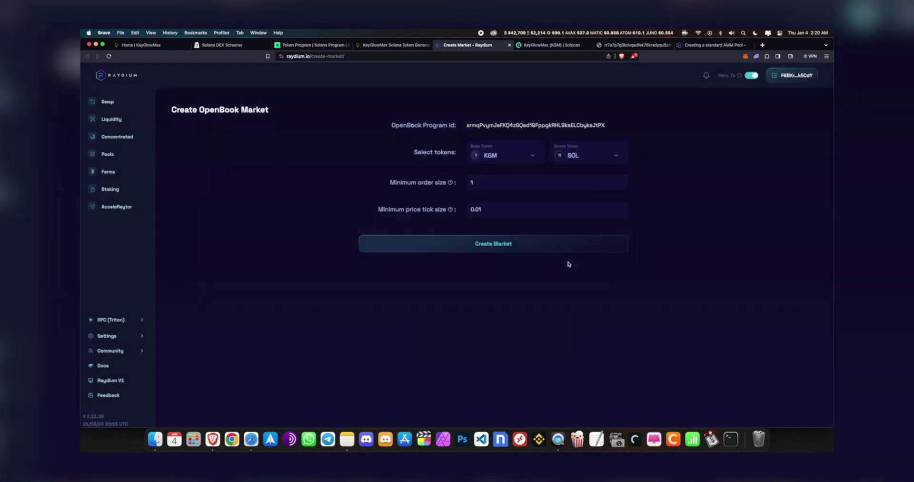
# Examine Raydium's documentation on minimum order size and tick size, highlighting the guidance for high-supply tokens and the 100 row
pyautogui.moveTo(391, 182); pyautogui.dragTo(443, 184)
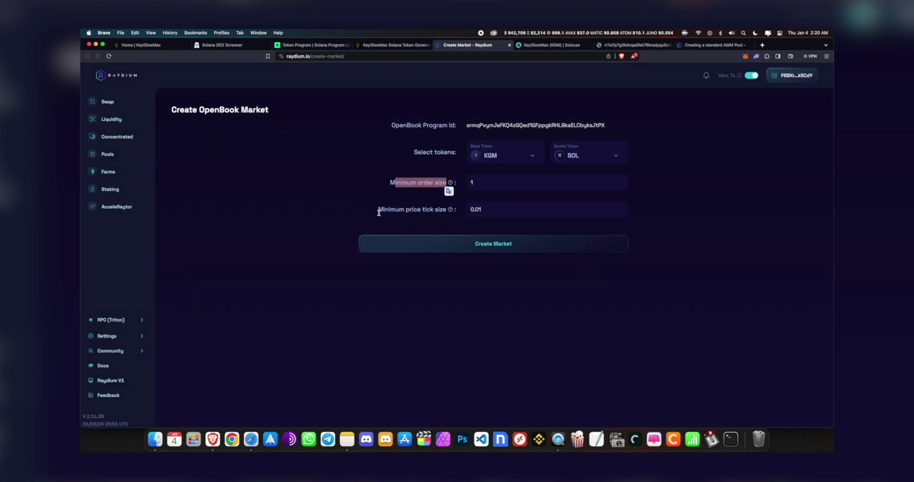
pyautogui.moveTo(379, 210); pyautogui.dragTo(443, 209)
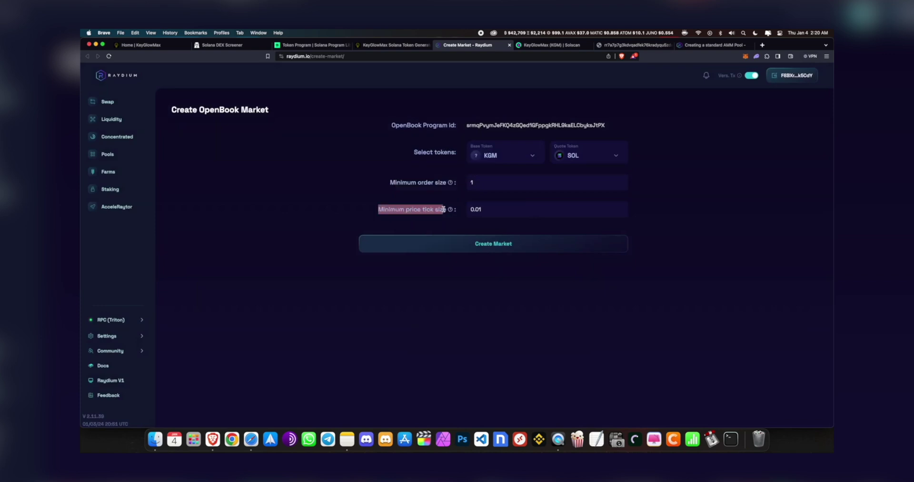
pyautogui.click(443, 209)
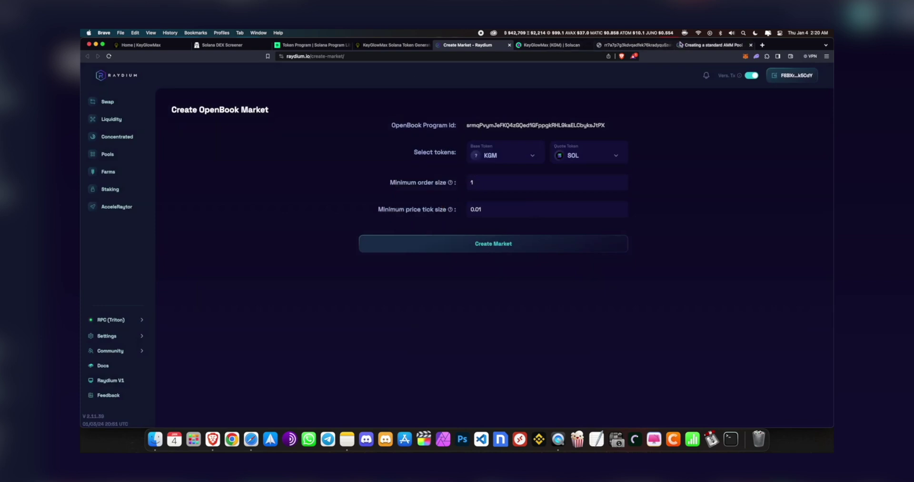
pyautogui.click(681, 44)
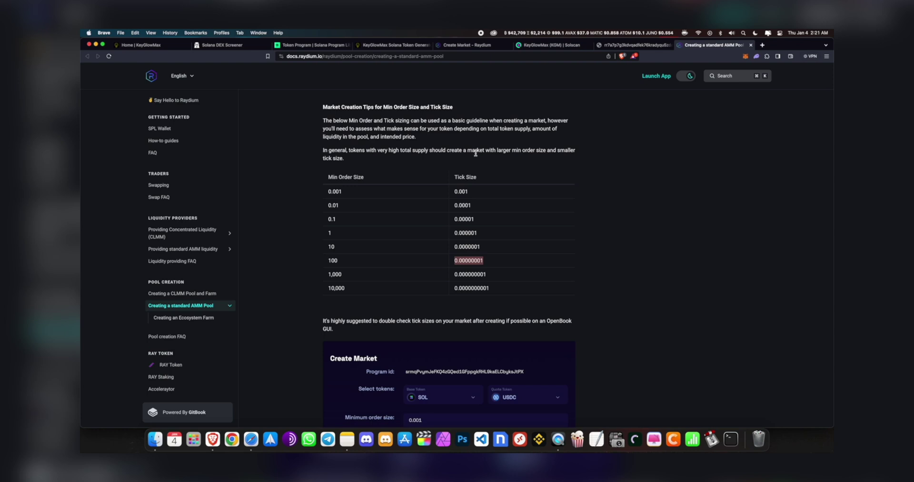
pyautogui.moveTo(506, 151); pyautogui.dragTo(564, 151)
pyautogui.moveTo(339, 261); pyautogui.dragTo(329, 261)
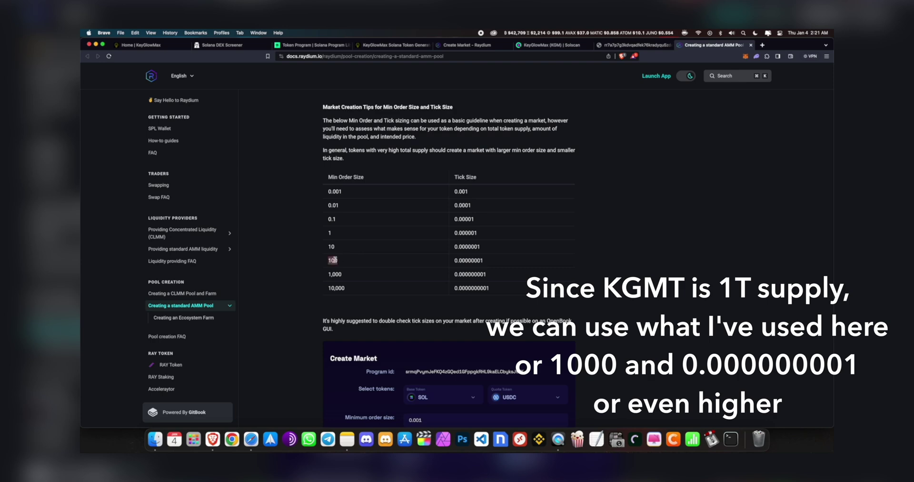
# Return to the Create OpenBook Market form and set the minimum order size to 100
pyautogui.click(464, 45)
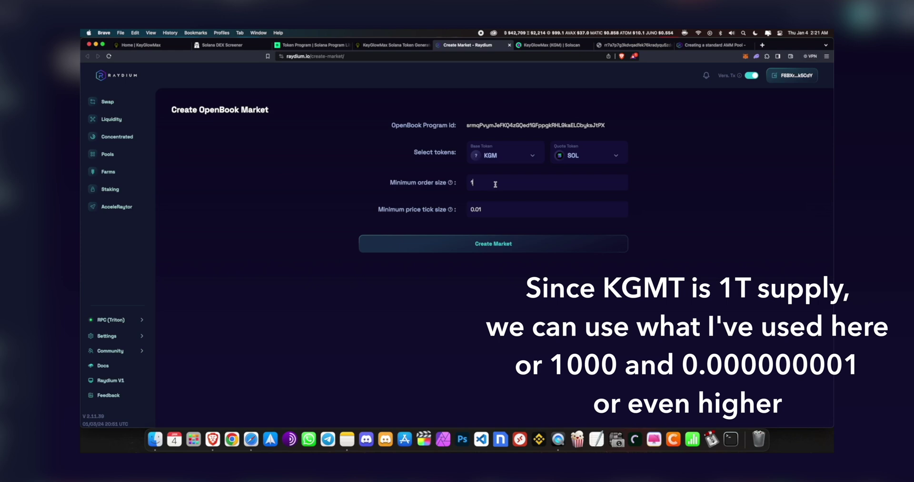
pyautogui.moveTo(492, 181); pyautogui.dragTo(451, 183)
pyautogui.write('100')
# Copy the tick size matching order size 100 from the Raydium docs and set the minimum price tick size to 0.00000001
pyautogui.click(715, 45)
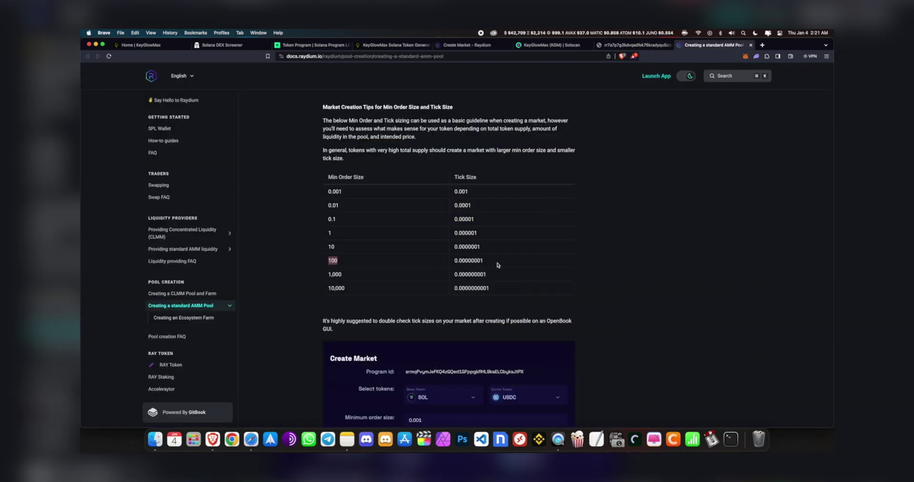
pyautogui.moveTo(484, 260); pyautogui.dragTo(454, 262)
pyautogui.click(354, 264)
pyautogui.click(468, 48)
pyautogui.doubleClick(500, 209)
pyautogui.press('super+v')
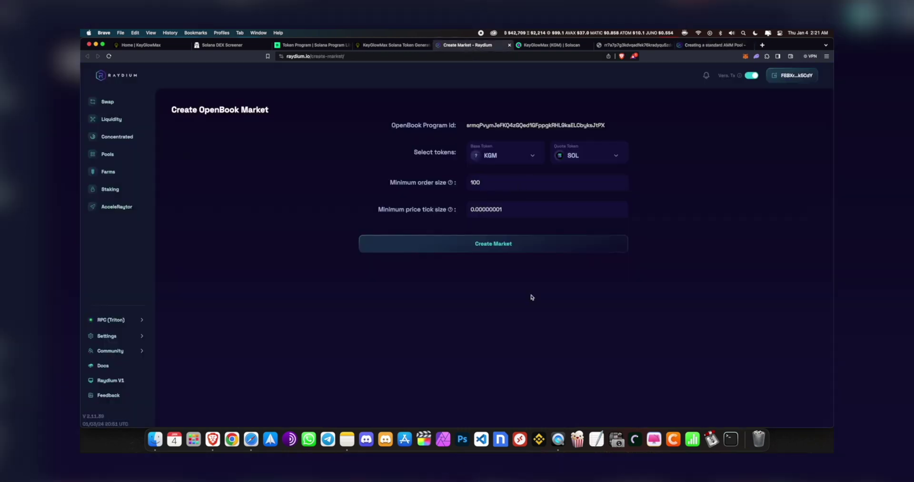
# Create the KGM/SOL OpenBook market and confirm its transactions in the Phantom wallet
pyautogui.click(506, 247)
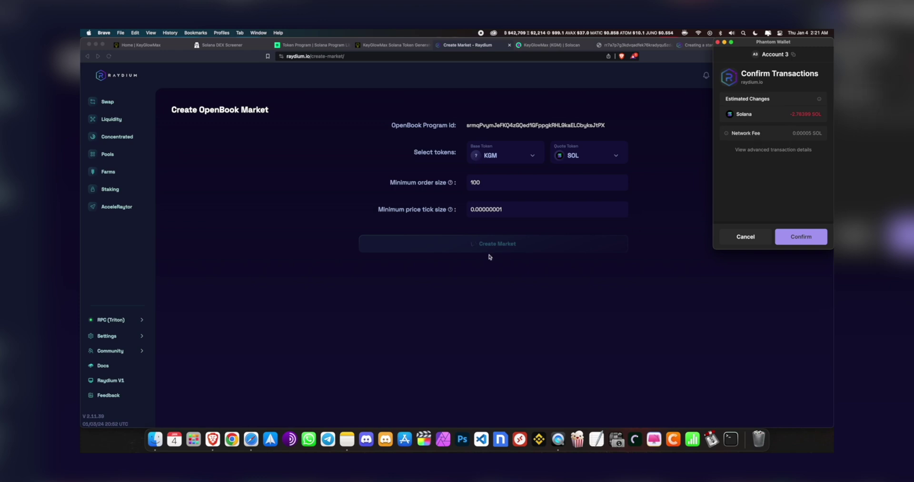
pyautogui.click(821, 237)
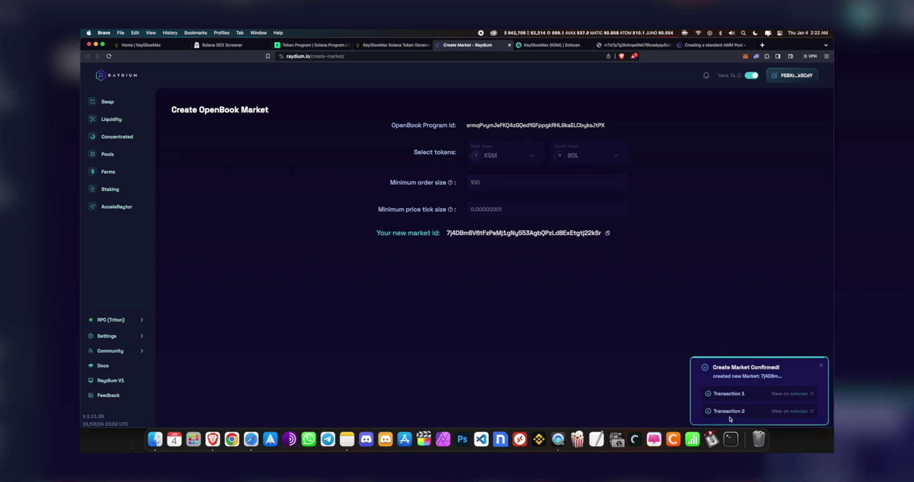
# Copy the new market id into an empty TextEdit document, shrink its window, and return to the browser
pyautogui.moveTo(376, 233); pyautogui.dragTo(439, 233)
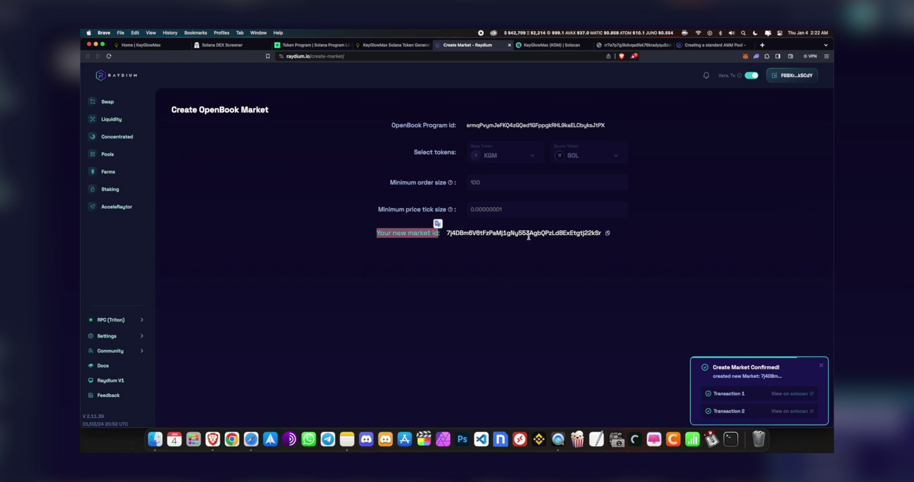
pyautogui.click(608, 233)
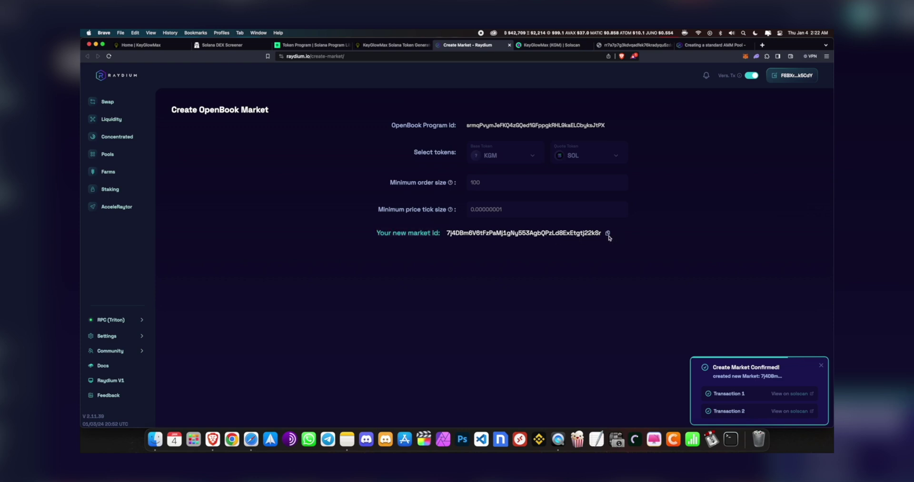
pyautogui.click(596, 438)
pyautogui.press('super+v')
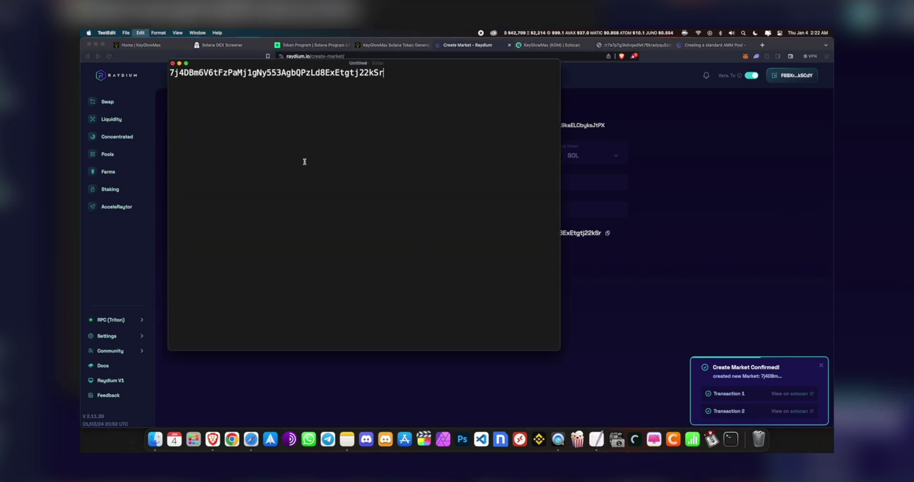
pyautogui.moveTo(556, 346); pyautogui.dragTo(441, 246)
pyautogui.click(482, 278)
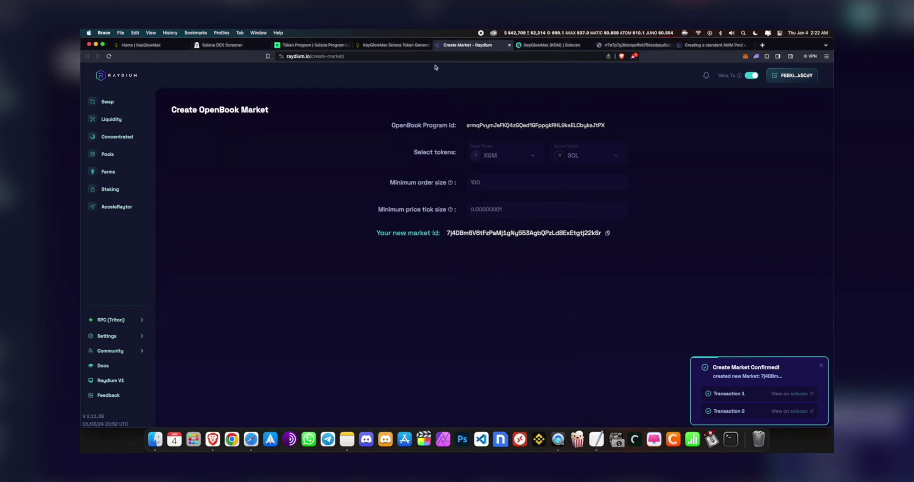
# Start a Raydium liquidity pool from the KeyGlowMax token generator page and import the copied OpenBook market id
pyautogui.click(410, 45)
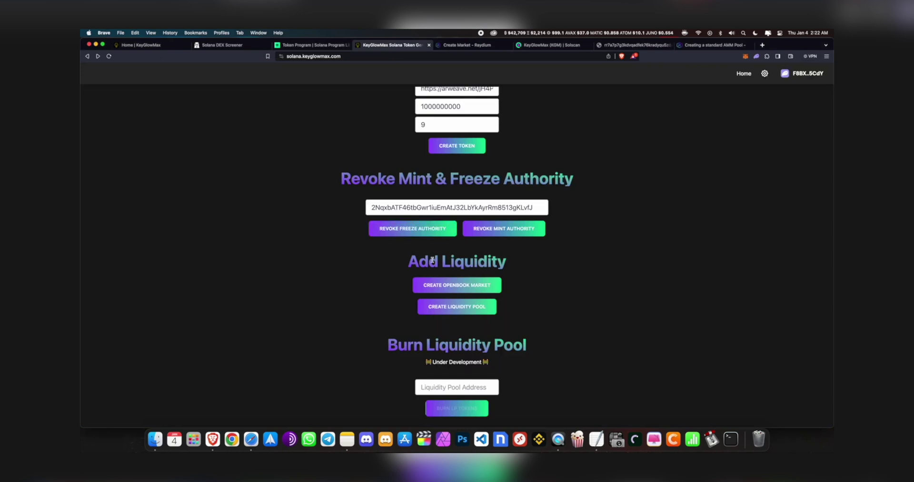
pyautogui.scroll(-2, 476, 305)
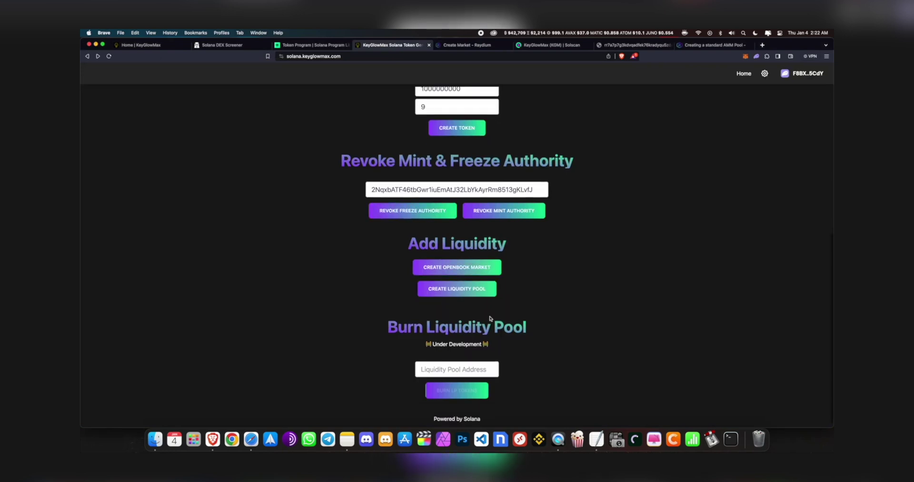
pyautogui.click(458, 290)
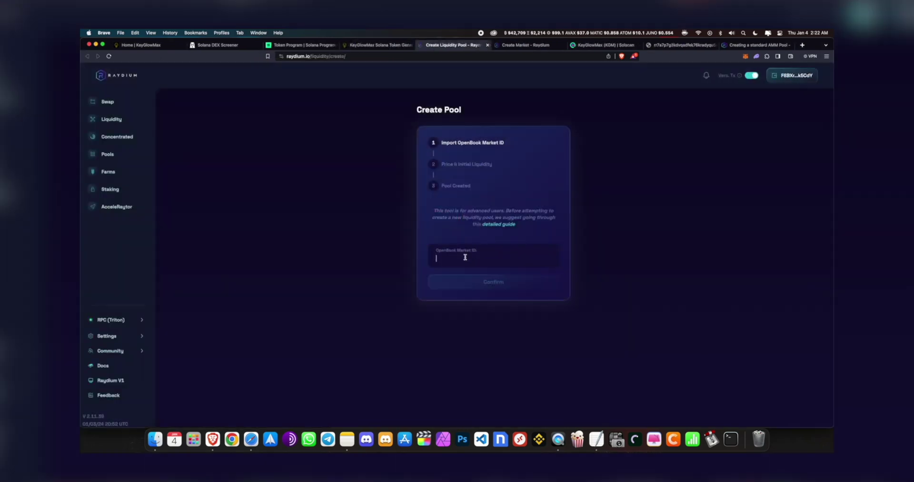
pyautogui.rightClick(465, 257)
pyautogui.click(470, 303)
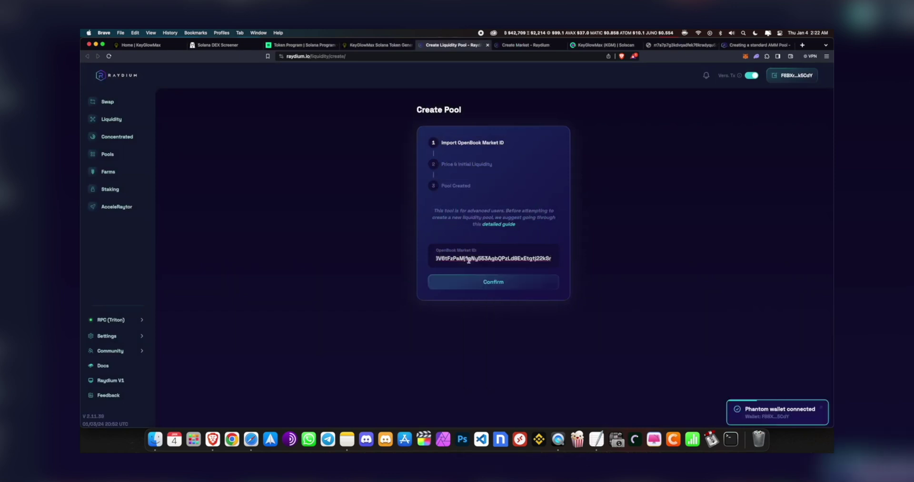
pyautogui.click(497, 281)
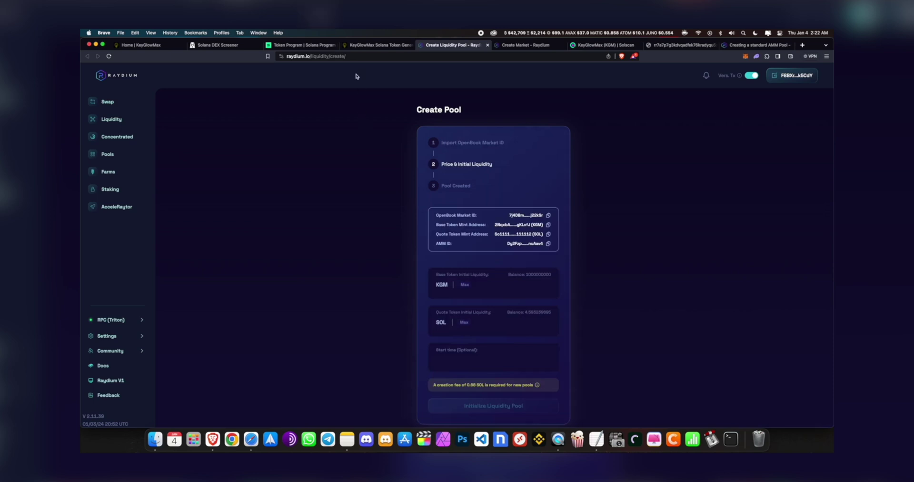
pyautogui.click(383, 45)
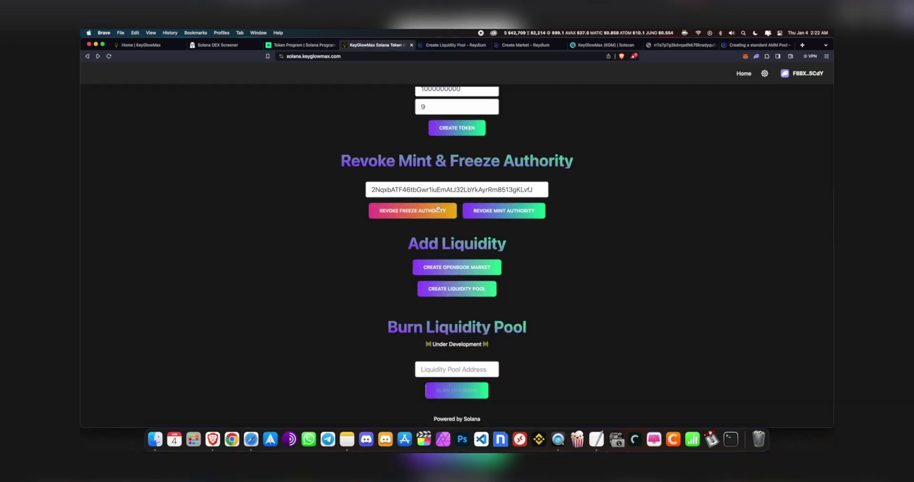
pyautogui.click(452, 46)
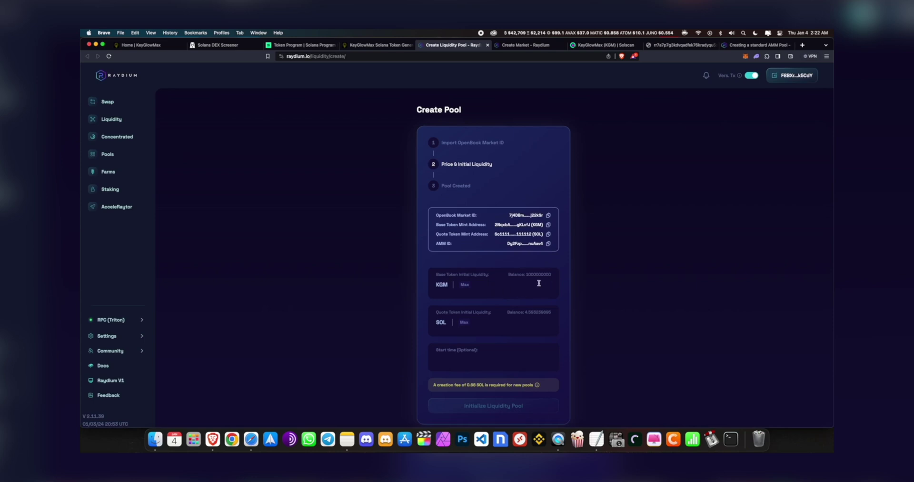
pyautogui.click(465, 286)
pyautogui.click(558, 328)
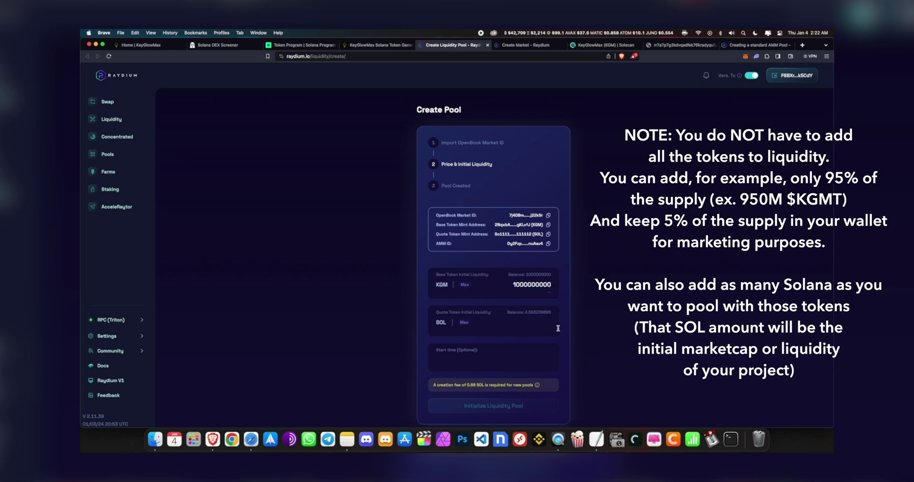
pyautogui.write('3')
pyautogui.moveTo(484, 274); pyautogui.dragTo(461, 275)
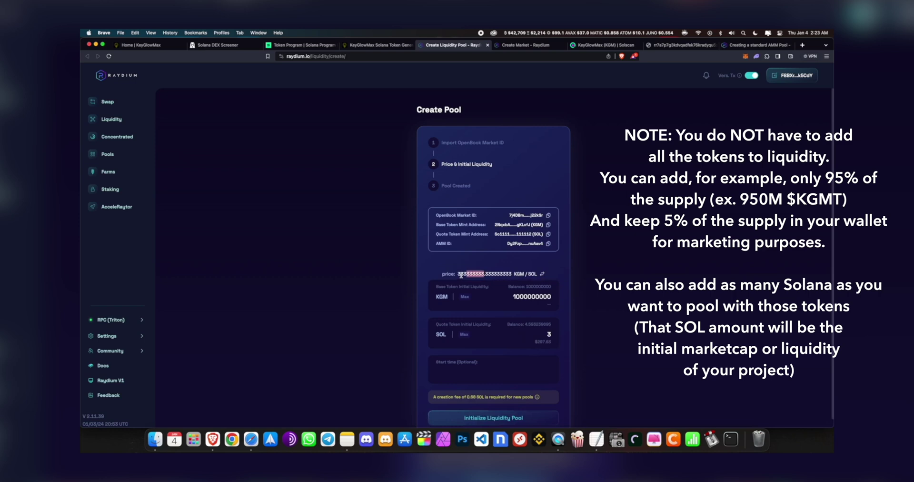
pyautogui.click(461, 274)
# Check the pool creation fee note, initialize the KGM/SOL liquidity pool and confirm its transaction in the Phantom wallet
pyautogui.scroll(-1, 488, 358)
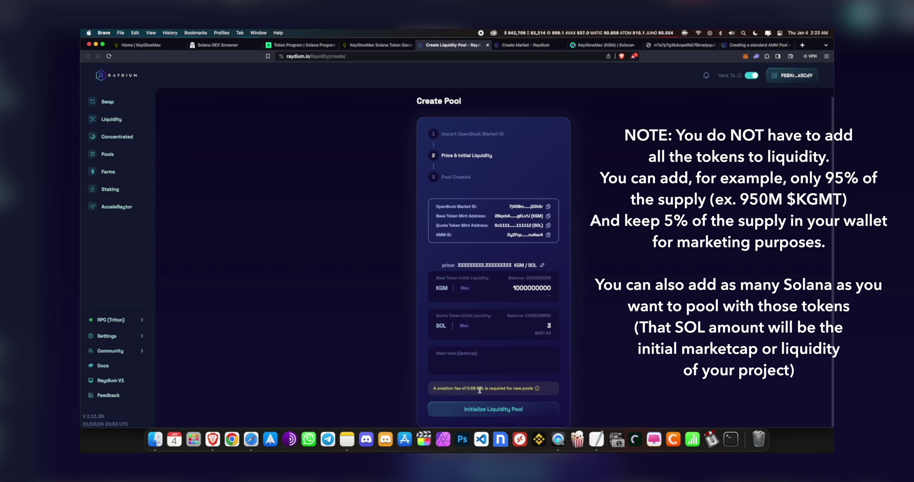
pyautogui.moveTo(537, 389)
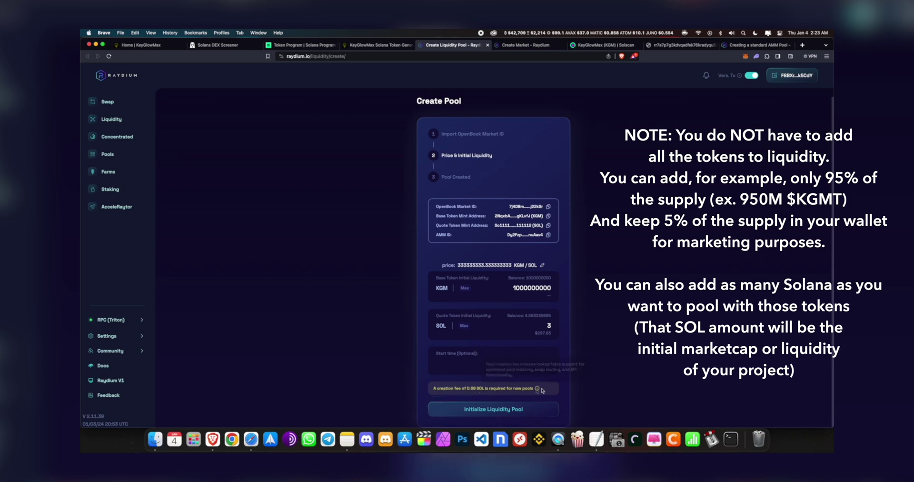
pyautogui.click(501, 409)
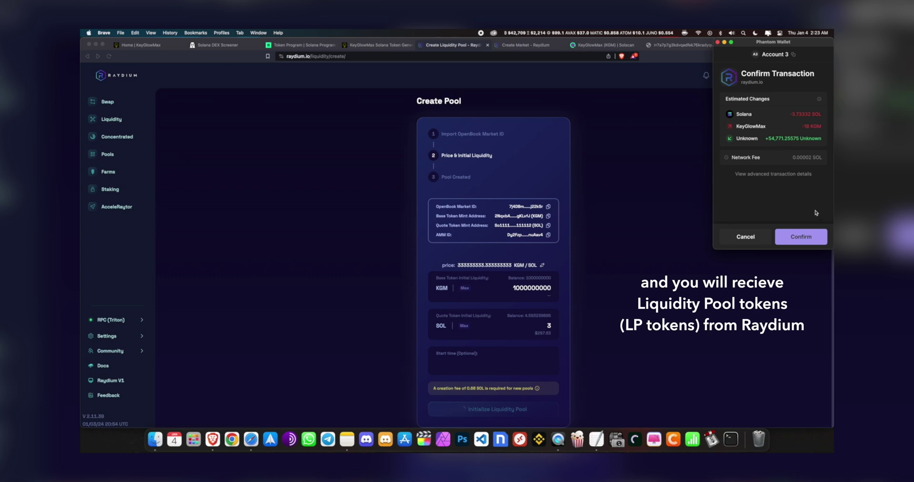
pyautogui.click(798, 237)
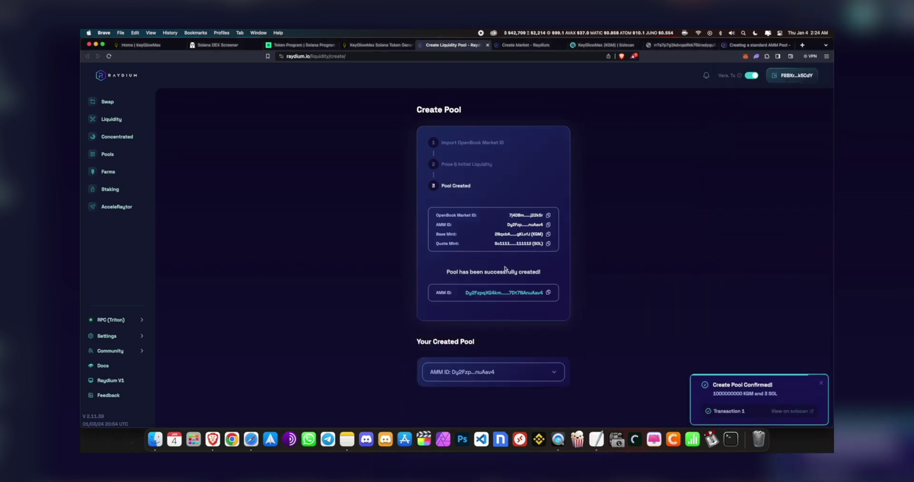
# Copy the created pool's AMM ID into the TextEdit document below the market id and return to the browser
pyautogui.click(548, 293)
pyautogui.click(597, 438)
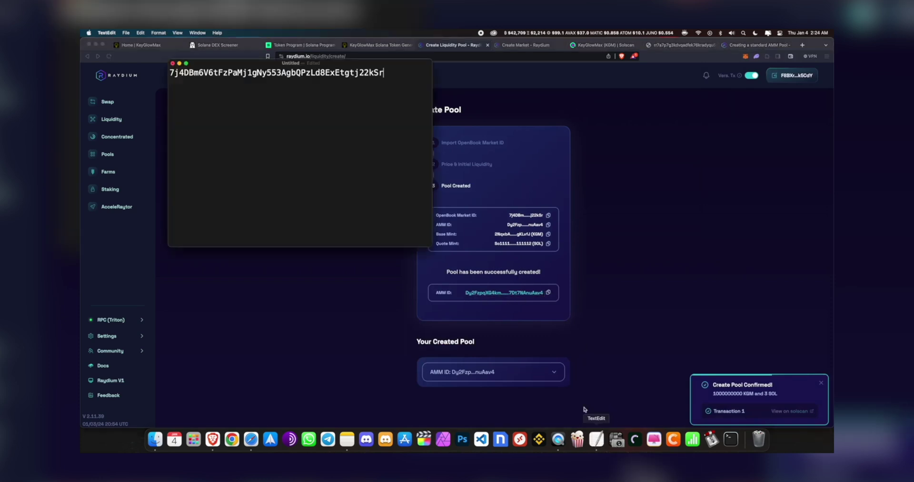
pyautogui.press('super+v')
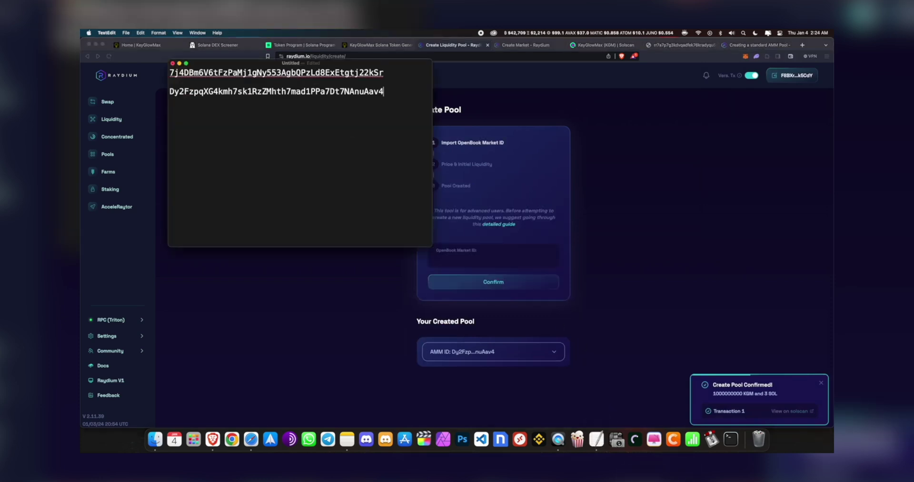
pyautogui.click(673, 226)
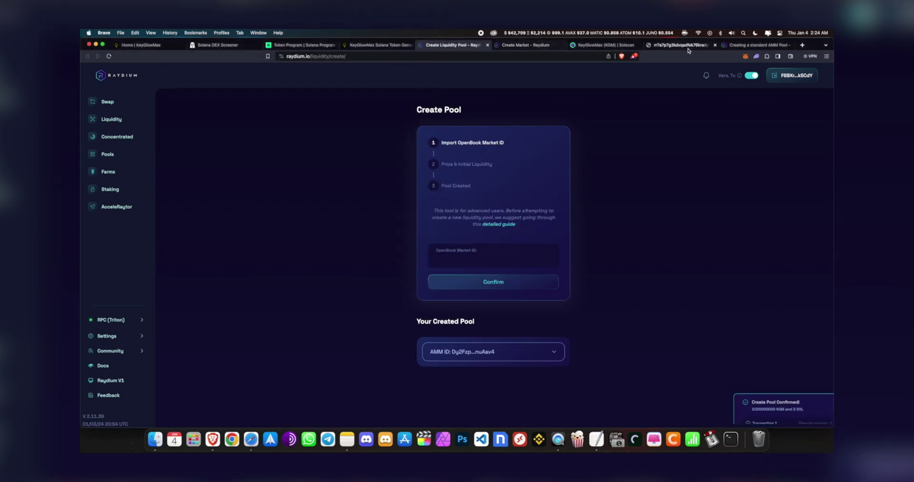
# Open dexscreener.com in a new browser tab
pyautogui.click(803, 46)
pyautogui.write('dexscreener.com')
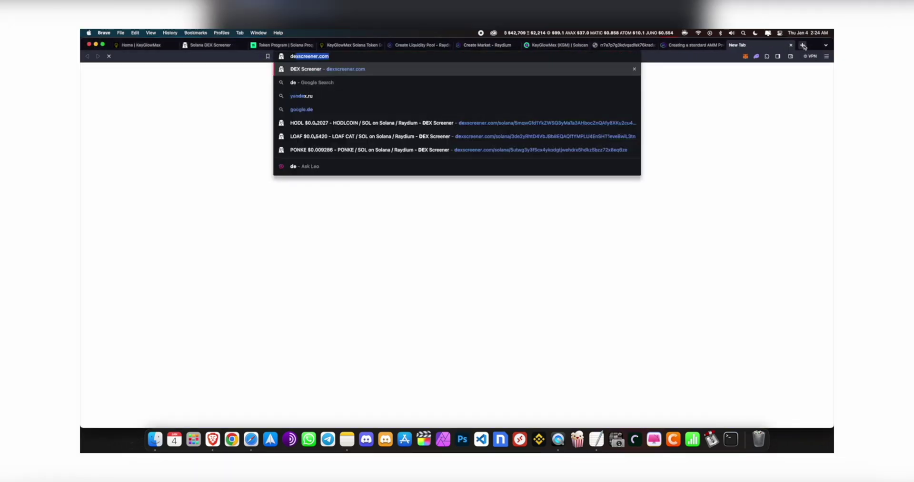
pyautogui.press('Return')
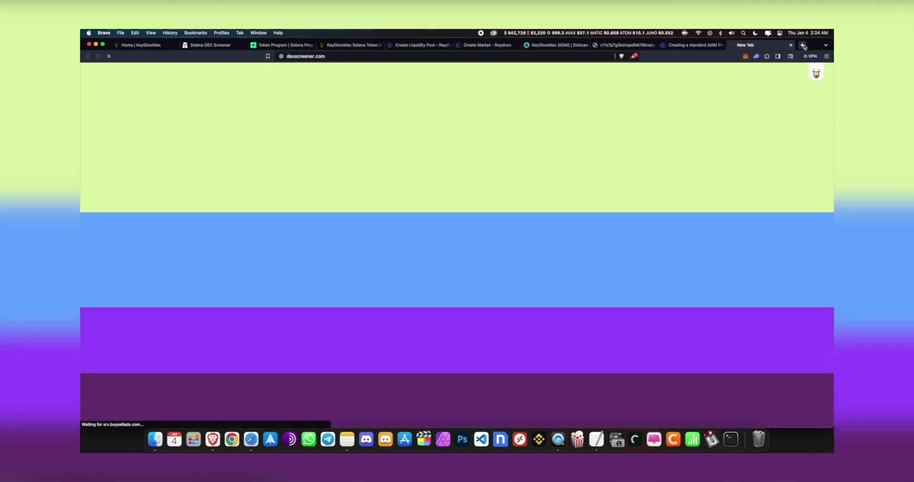
# Copy the KeyGlowMax token address from Solscan, search for it on DEX Screener and view the KGM/SOL pair's transactions
pyautogui.click(555, 45)
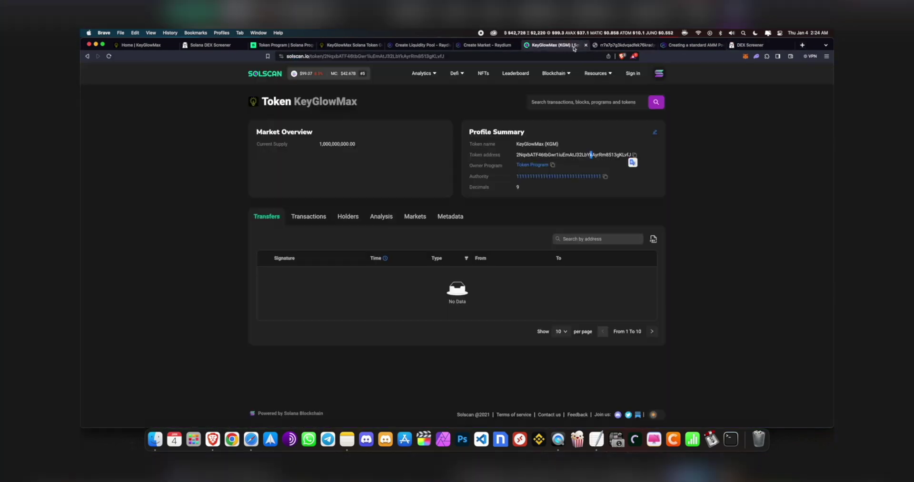
pyautogui.click(635, 154)
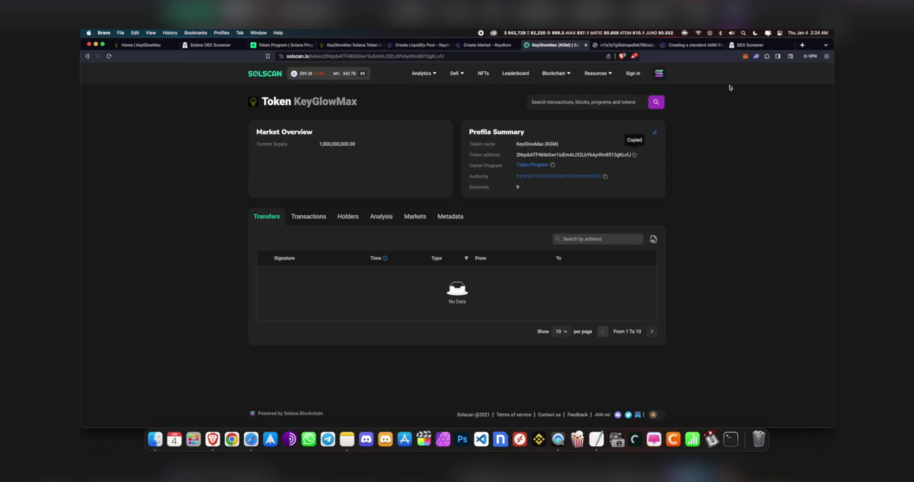
pyautogui.click(751, 45)
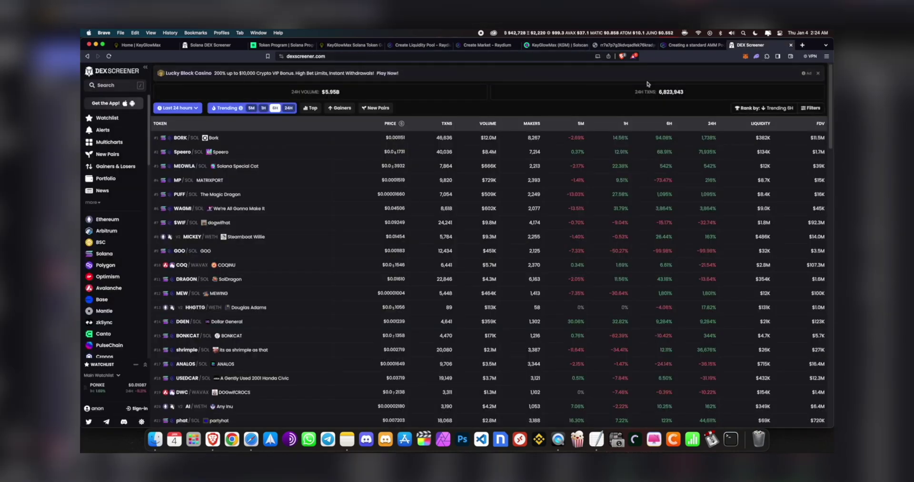
pyautogui.click(125, 86)
pyautogui.press('super+v')
pyautogui.press('Return')
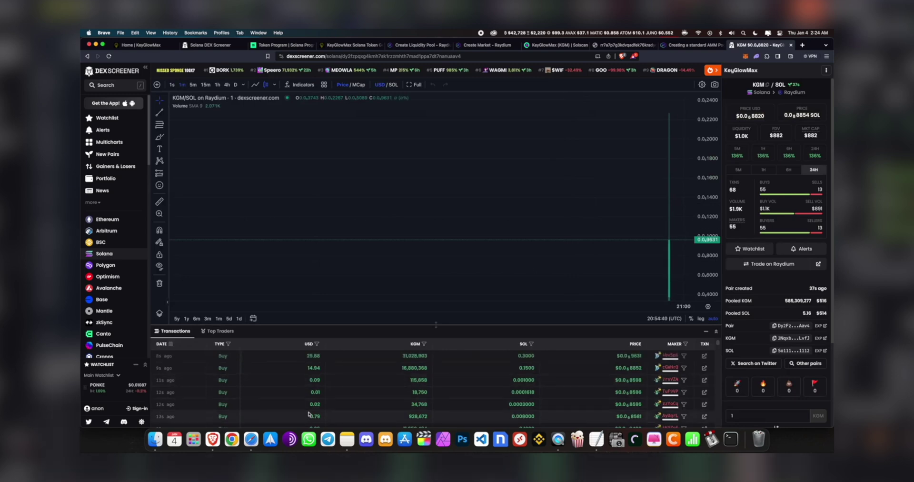
pyautogui.scroll(-5, 314, 400)
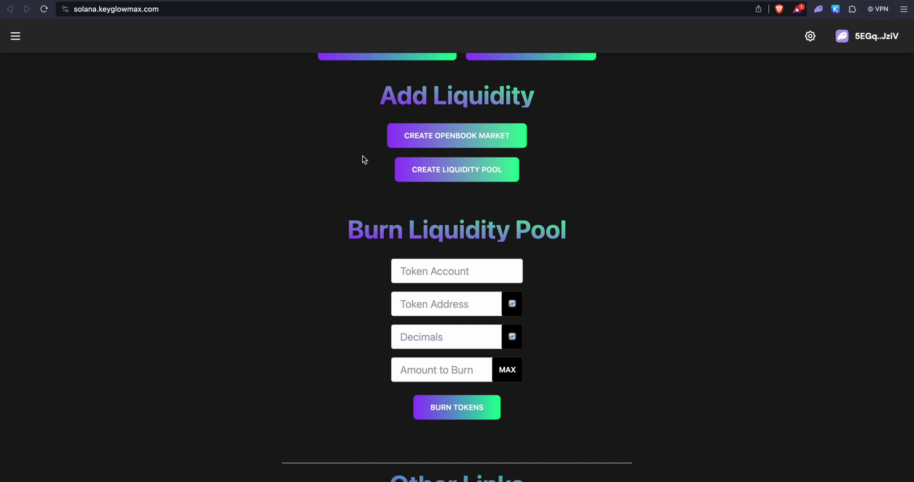
pyautogui.moveTo(347, 229)
pyautogui.mouseDown()
pyautogui.moveTo(572, 230)
pyautogui.moveTo(347, 231)
pyautogui.mouseUp()
pyautogui.click(572, 230)
pyautogui.click(347, 231)
pyautogui.click(818, 9)
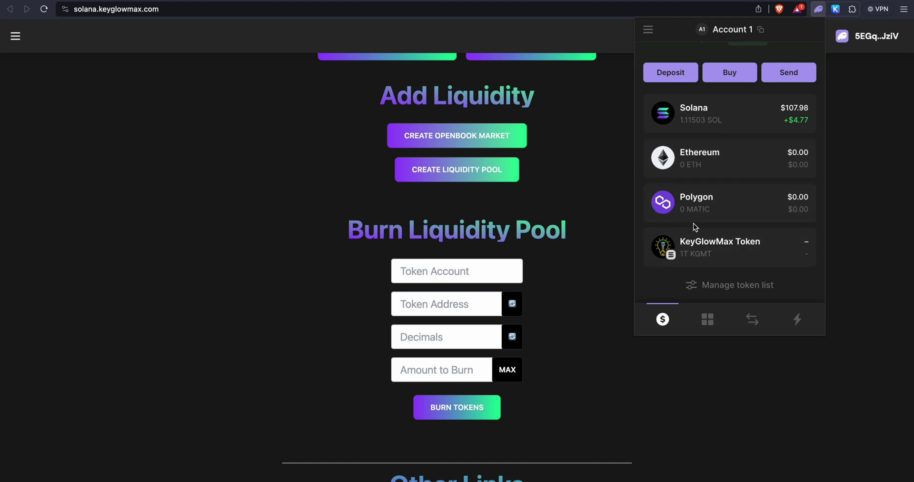
pyautogui.click(697, 240)
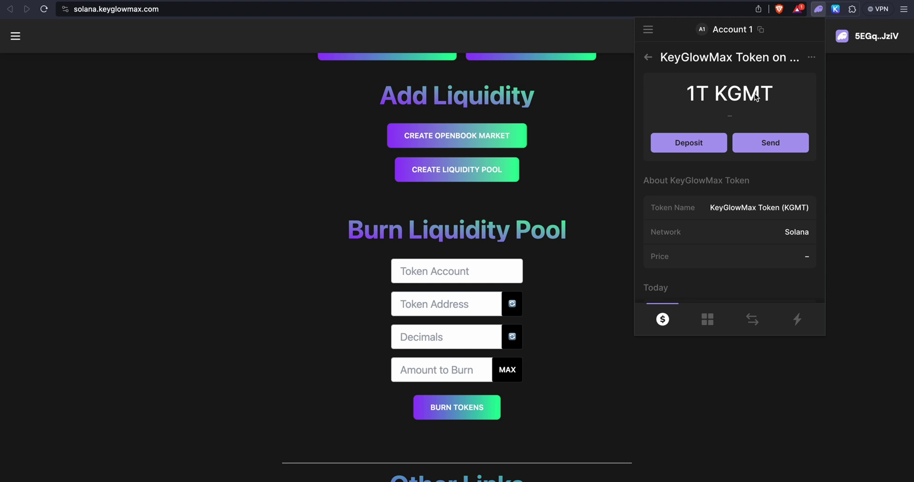
pyautogui.click(812, 57)
pyautogui.click(777, 84)
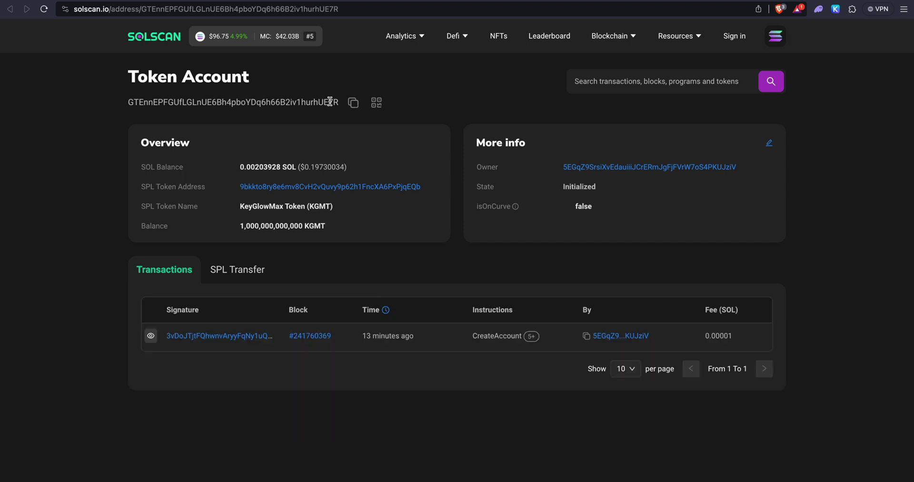
pyautogui.click(353, 103)
# Paste the copied token account into the Burn Liquidity Pool form and fetch its token address and decimals
pyautogui.hotkey('ctrl', 'Tab')
pyautogui.click(416, 272)
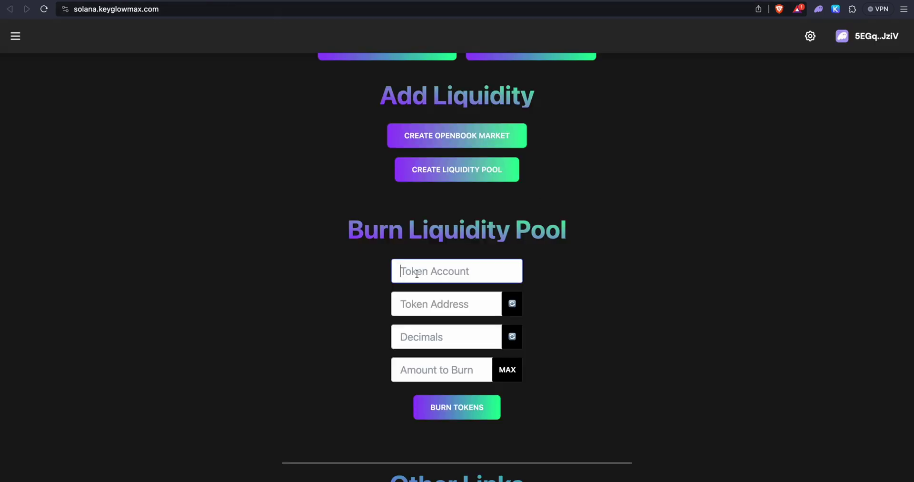
pyautogui.rightClick(416, 273)
pyautogui.click(453, 348)
pyautogui.scroll(-1, 453, 348)
pyautogui.click(513, 273)
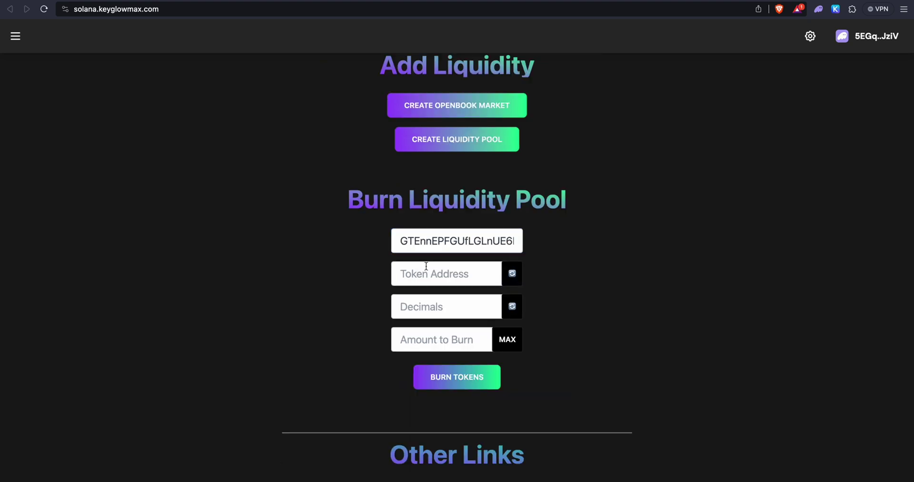
pyautogui.click(513, 274)
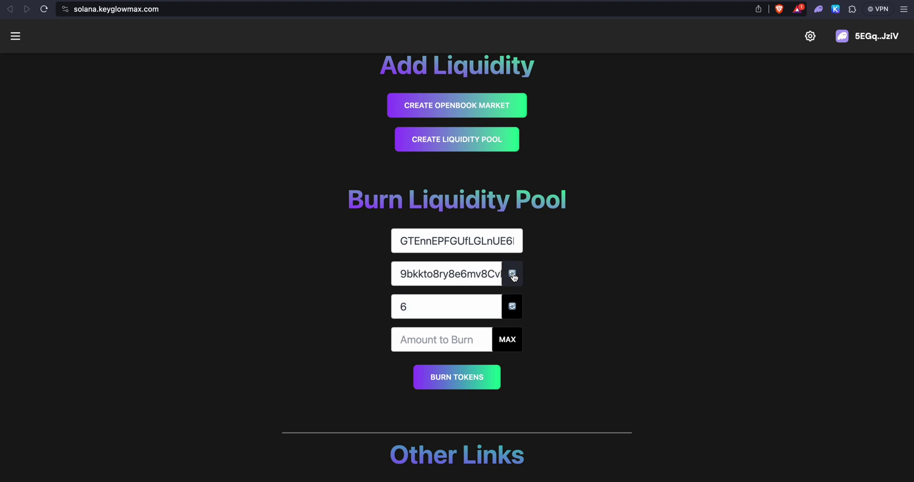
pyautogui.scroll(-1, 513, 274)
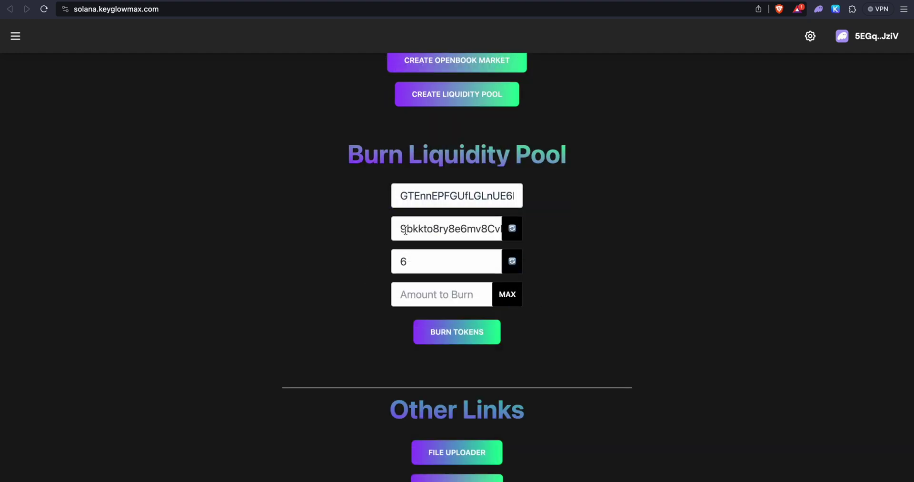
pyautogui.click(420, 251)
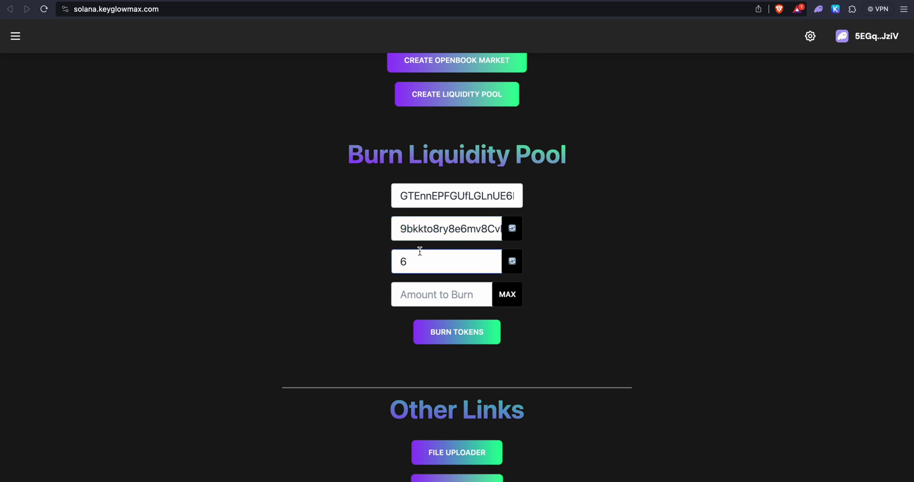
pyautogui.click(505, 297)
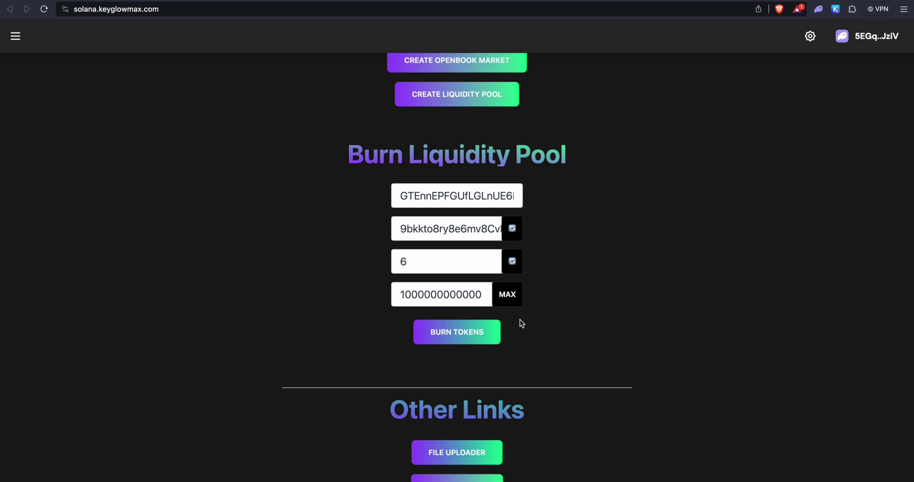
# Set the amount to burn to 500, burn the tokens and confirm the transaction in the Phantom wallet
pyautogui.click(485, 294)
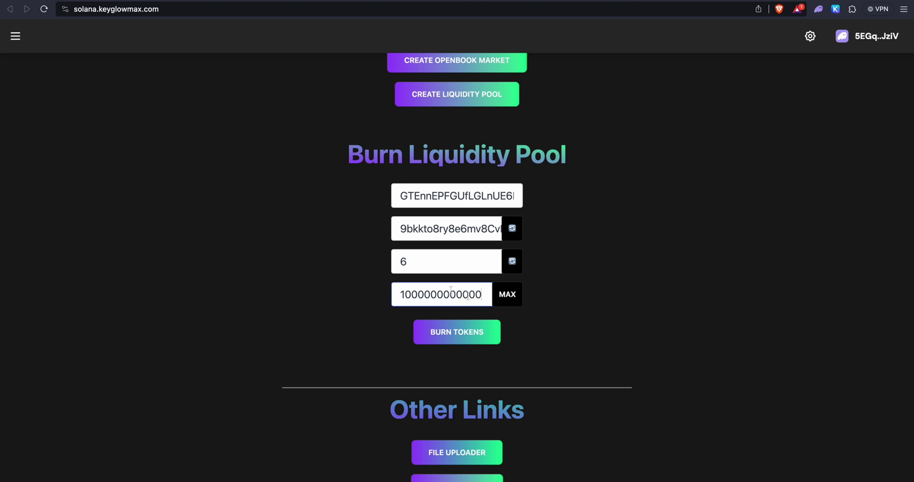
pyautogui.moveTo(482, 294); pyautogui.dragTo(390, 295)
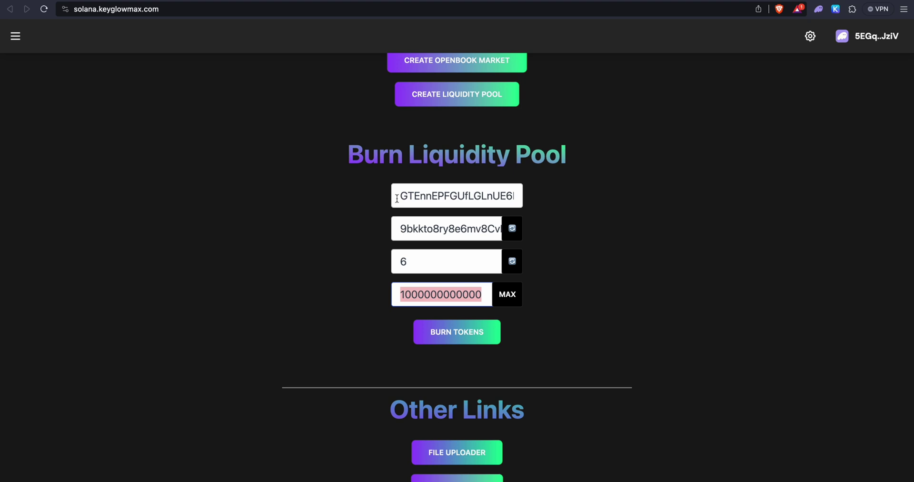
pyautogui.press('BackSpace')
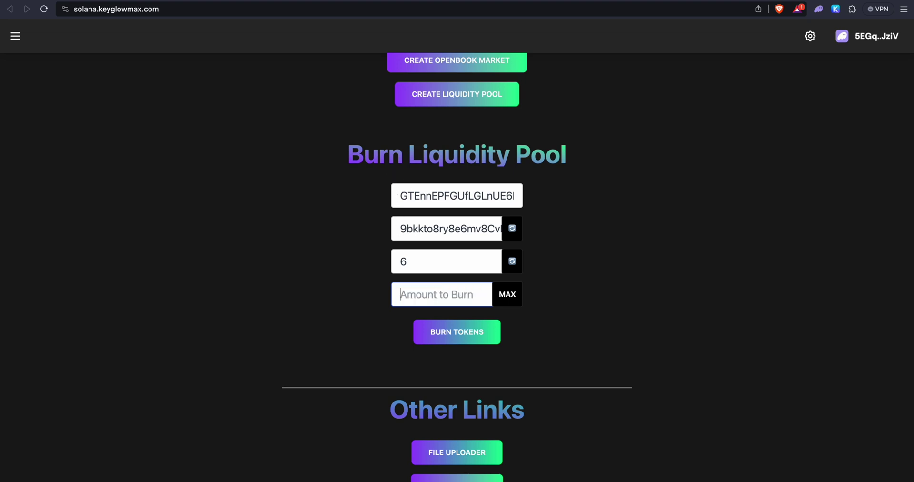
pyautogui.write('500')
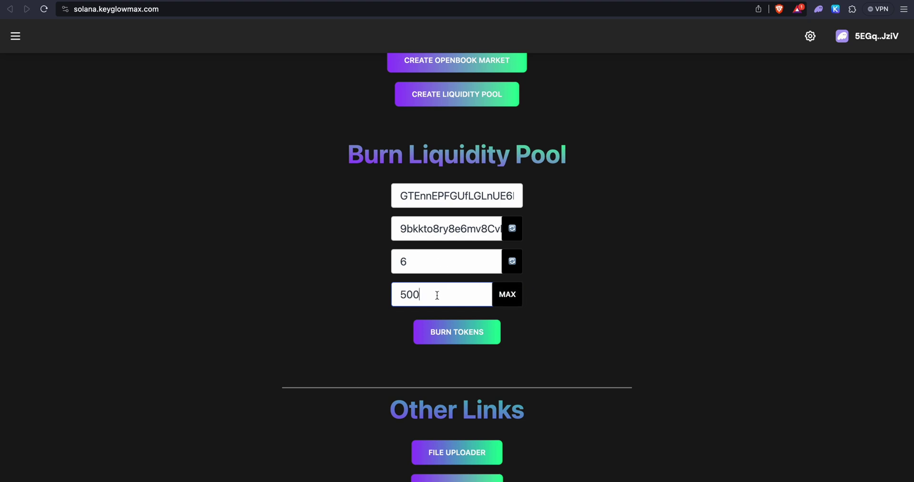
pyautogui.click(453, 341)
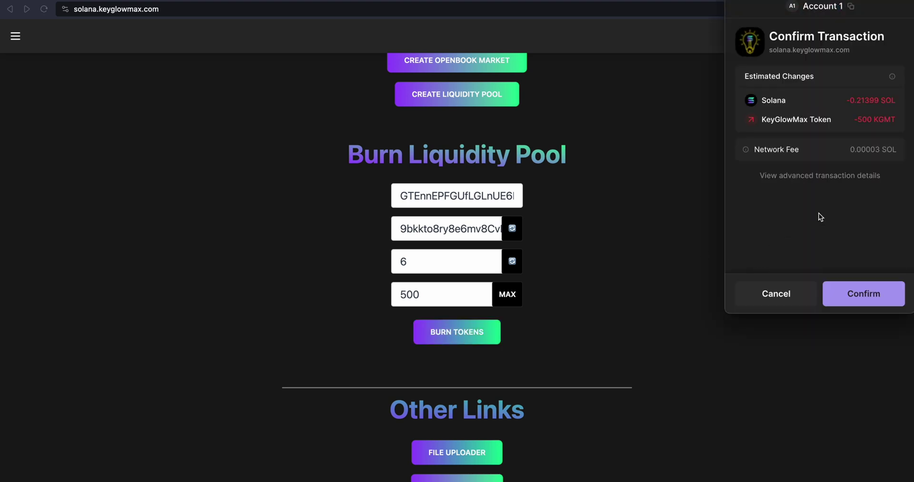
pyautogui.click(867, 291)
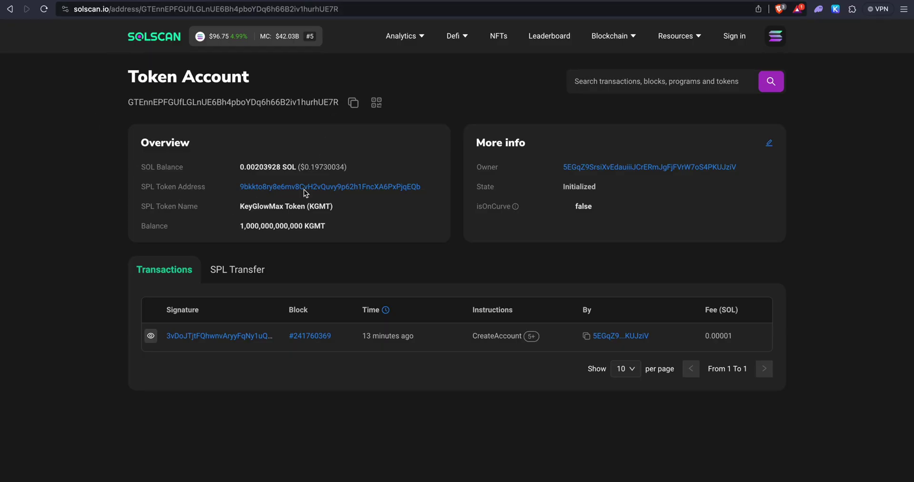
# Reload the token account on Solscan, open its newest transaction and check the main actions and the page's address
pyautogui.click(44, 9)
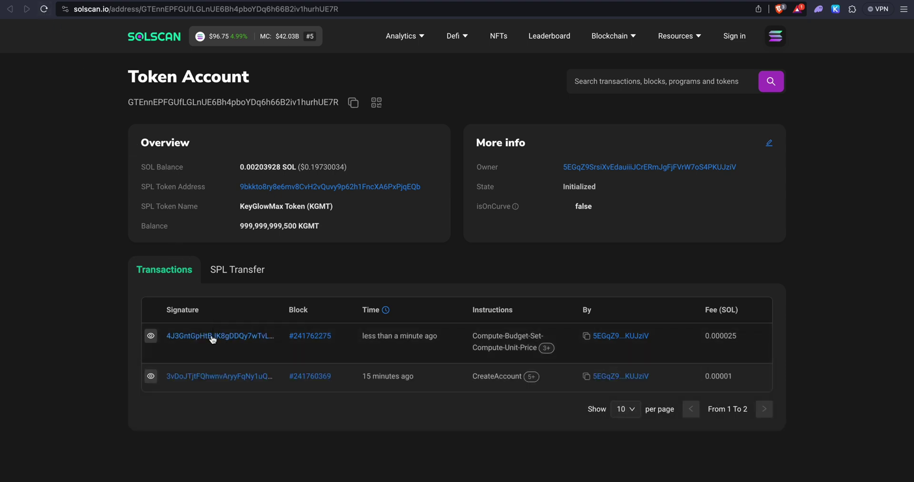
pyautogui.click(213, 338)
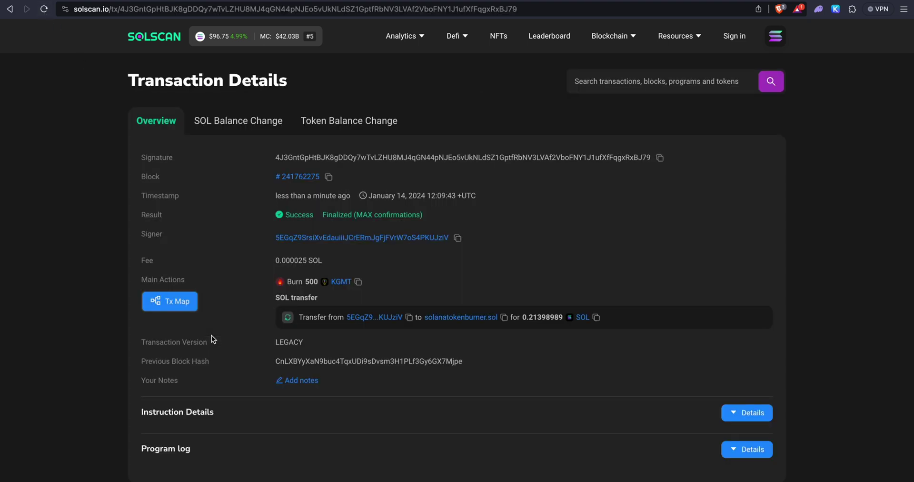
pyautogui.moveTo(150, 280); pyautogui.dragTo(190, 281)
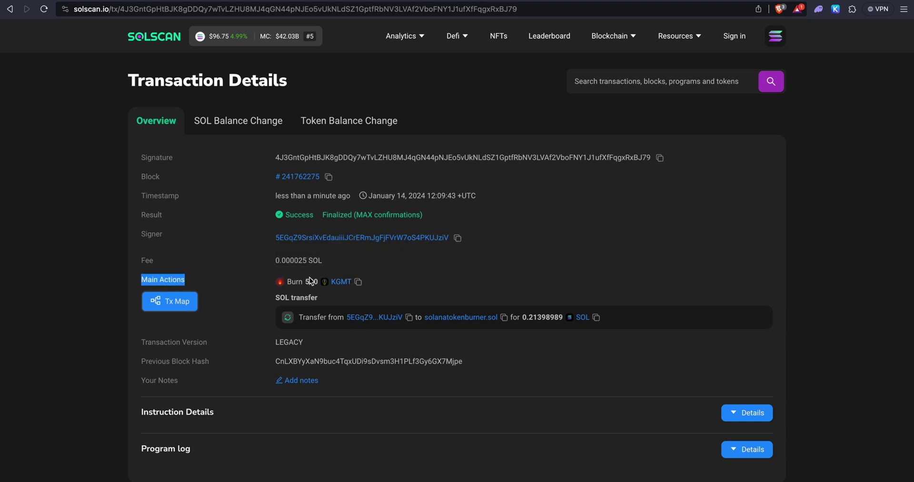
pyautogui.click(338, 9)
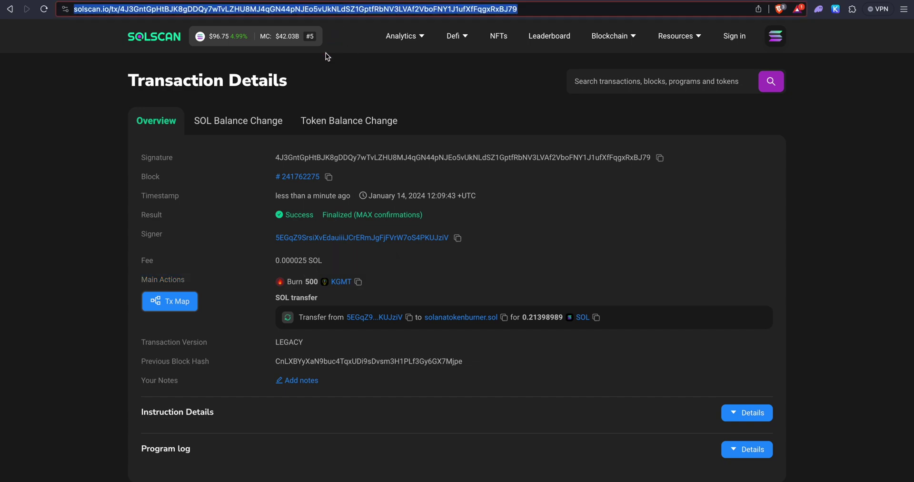
# Return to the KeyGlowMax Solana tools, go to the main KeyGlowMax website and open its token launch checklist
pyautogui.hotkey('ctrl', 'Tab')
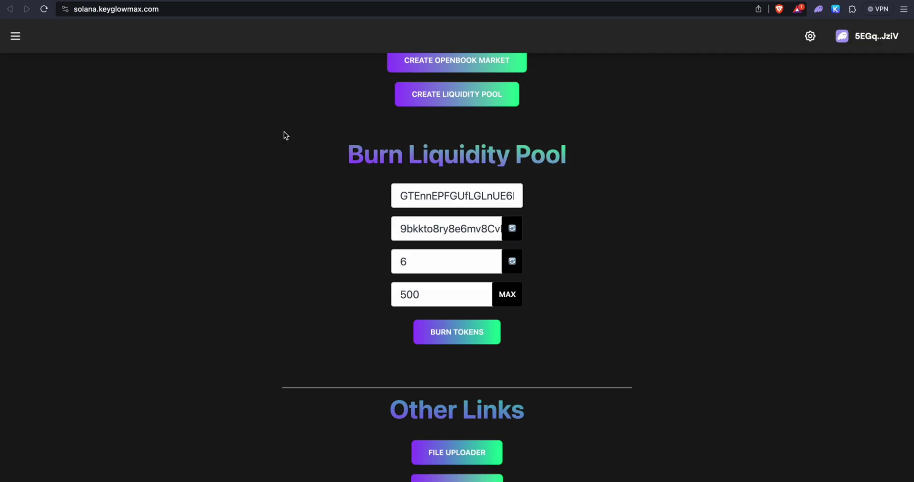
pyautogui.click(15, 36)
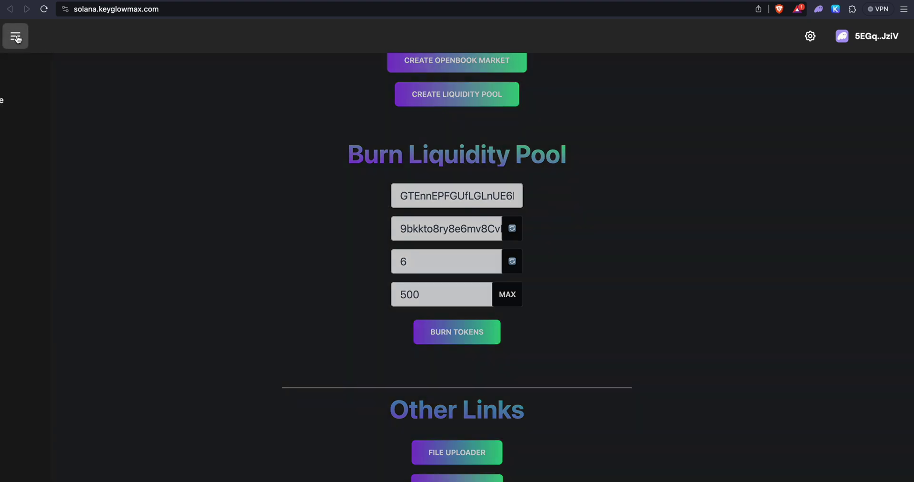
pyautogui.click(47, 257)
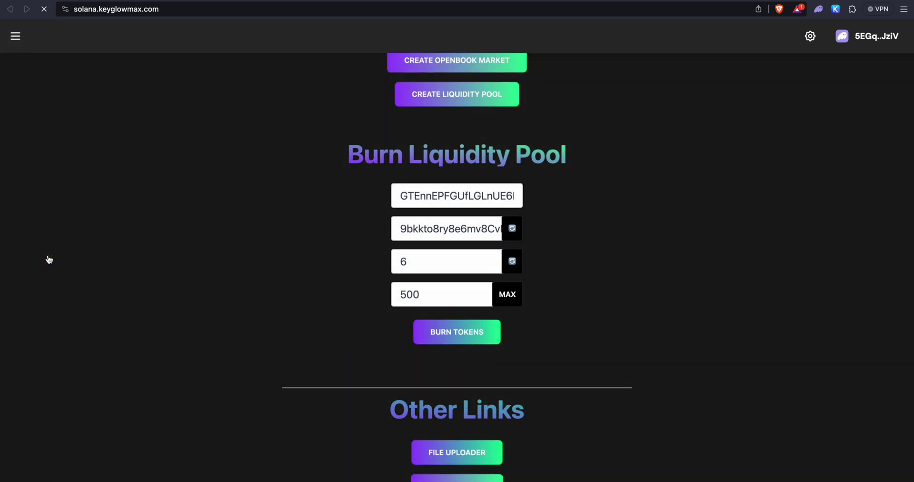
pyautogui.scroll(-1, 339, 207)
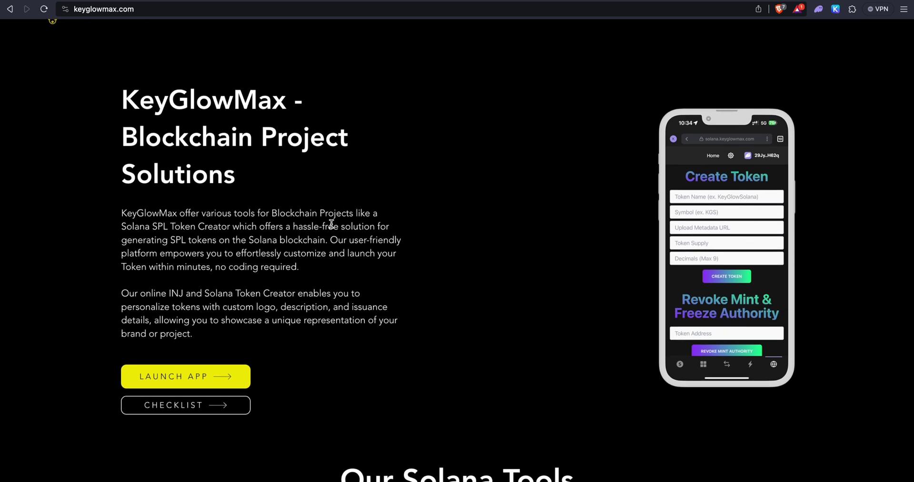
pyautogui.scroll(1, 228, 405)
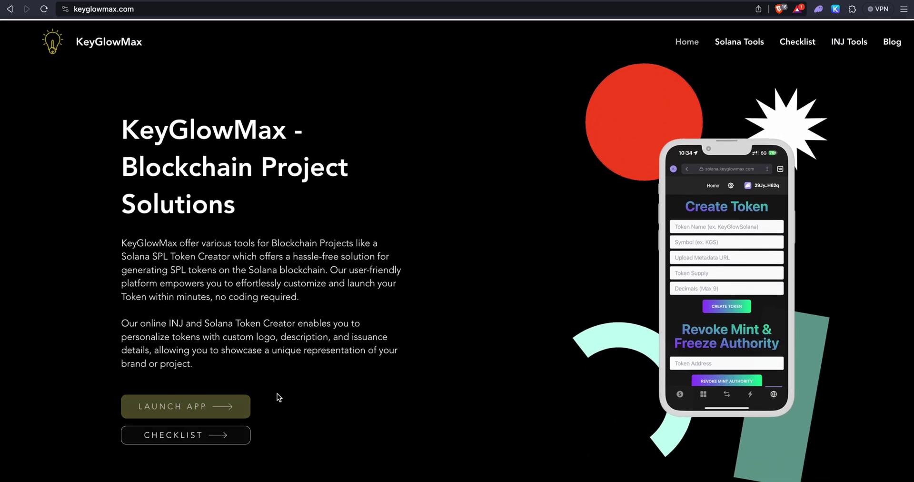
pyautogui.click(797, 43)
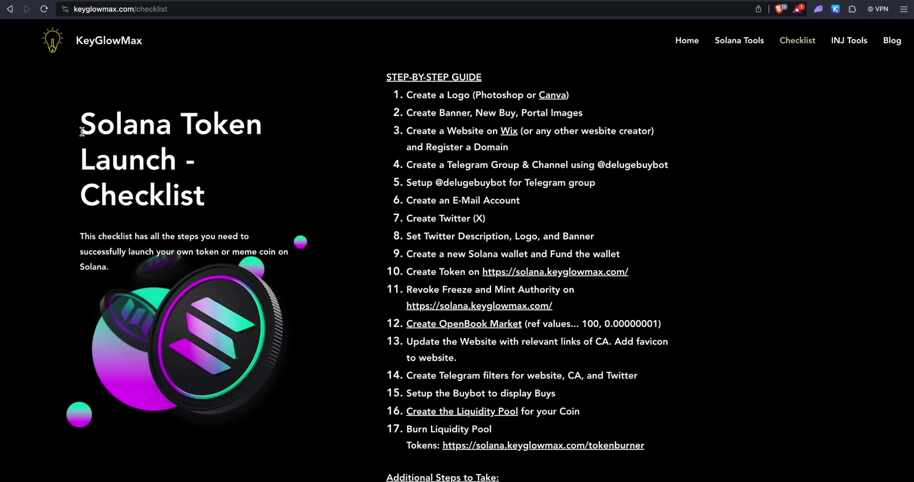
# Read checklist items 1 to 9, from the logo and banner images to the social accounts and the funded Solana wallet
pyautogui.moveTo(81, 128); pyautogui.dragTo(263, 125)
pyautogui.click(132, 167)
pyautogui.moveTo(413, 113); pyautogui.dragTo(533, 105)
pyautogui.scroll(-1, 529, 112)
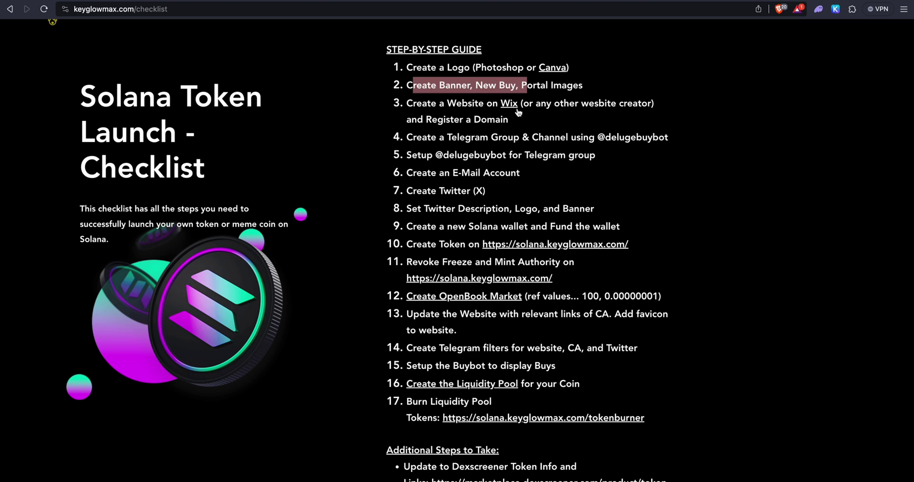
pyautogui.scroll(-1, 512, 110)
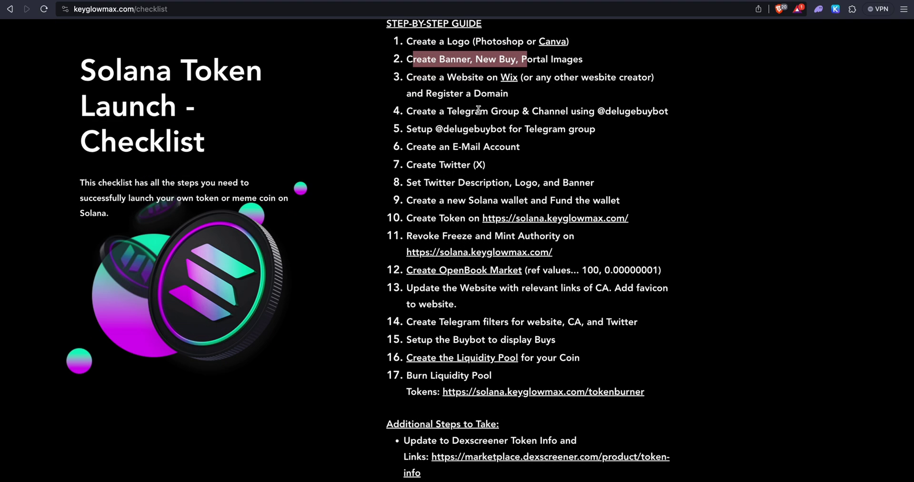
pyautogui.moveTo(408, 128); pyautogui.dragTo(573, 125)
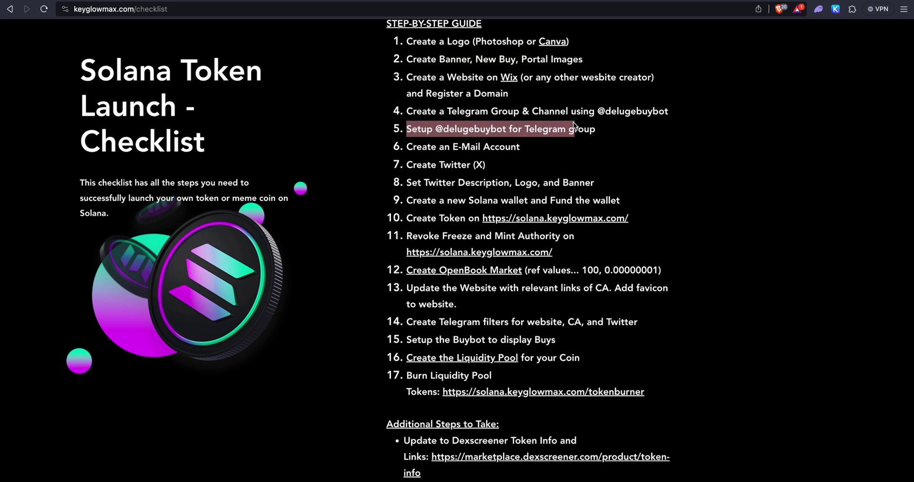
pyautogui.click(558, 152)
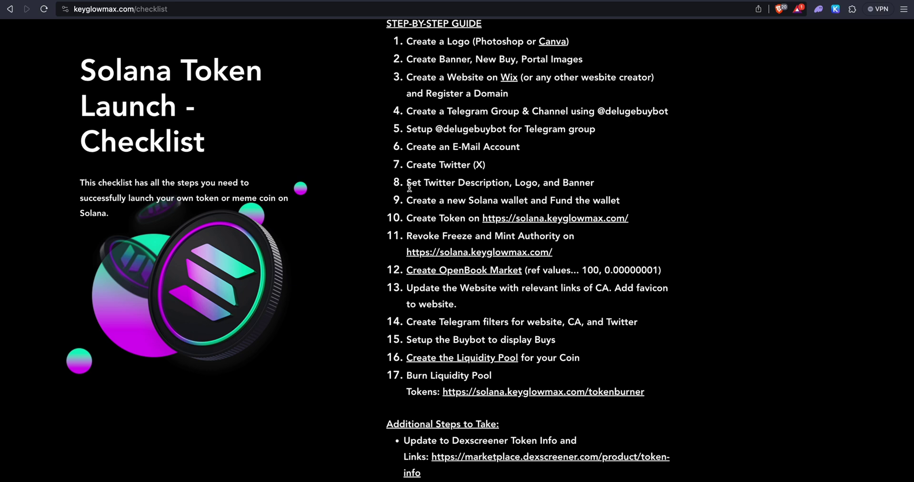
pyautogui.moveTo(409, 187); pyautogui.dragTo(589, 185)
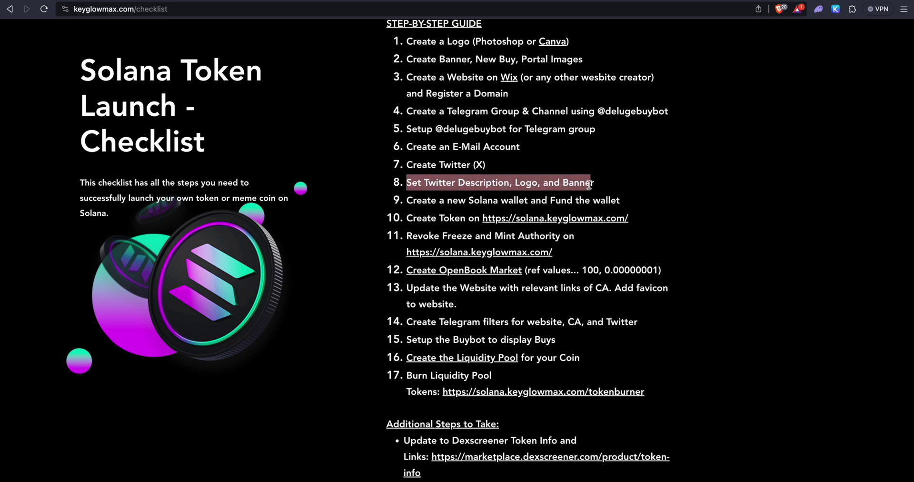
pyautogui.scroll(-3, 589, 185)
pyautogui.moveTo(439, 136); pyautogui.dragTo(608, 135)
pyautogui.click(608, 135)
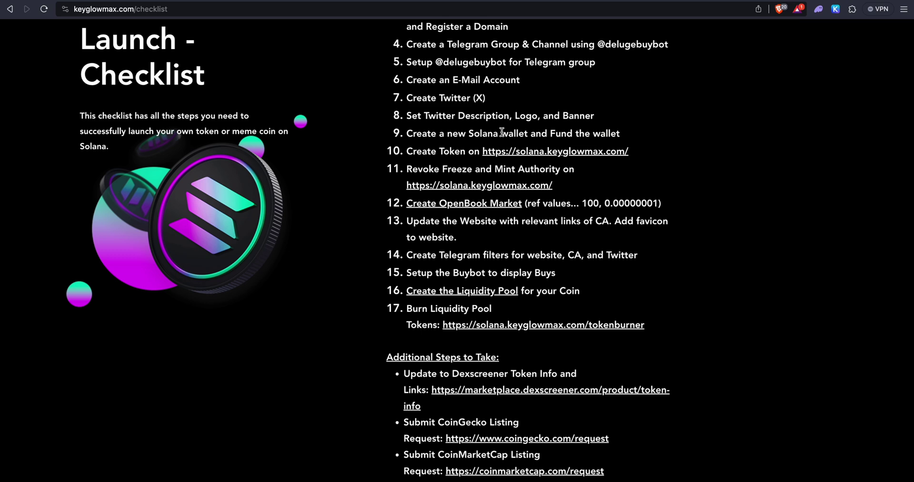
# Read checklist items 10 to 15, covering token creation, authority revocation, OpenBook market, website update, Telegram filters and buybot setup
pyautogui.scroll(-1, 547, 134)
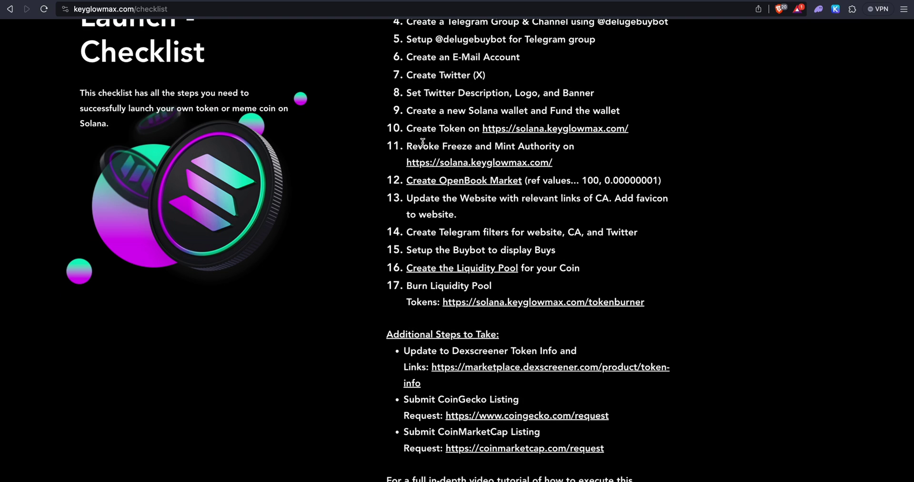
pyautogui.moveTo(423, 146); pyautogui.dragTo(552, 146)
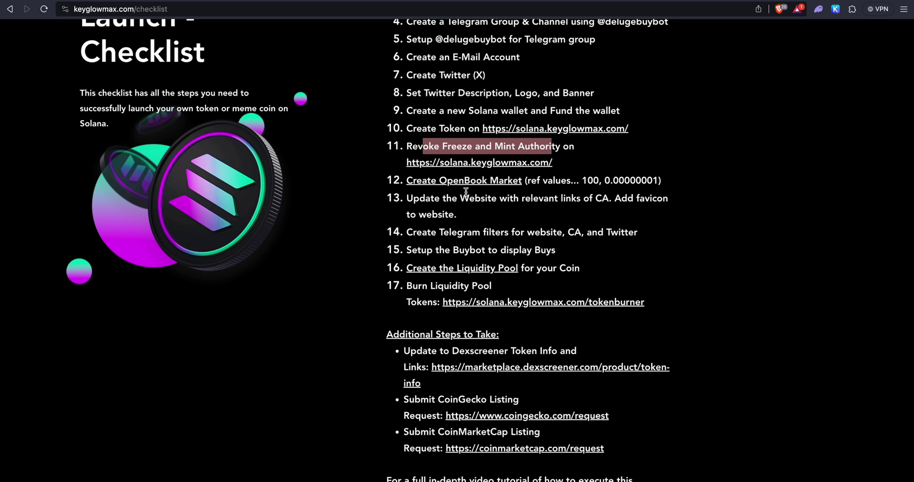
pyautogui.scroll(-1, 528, 179)
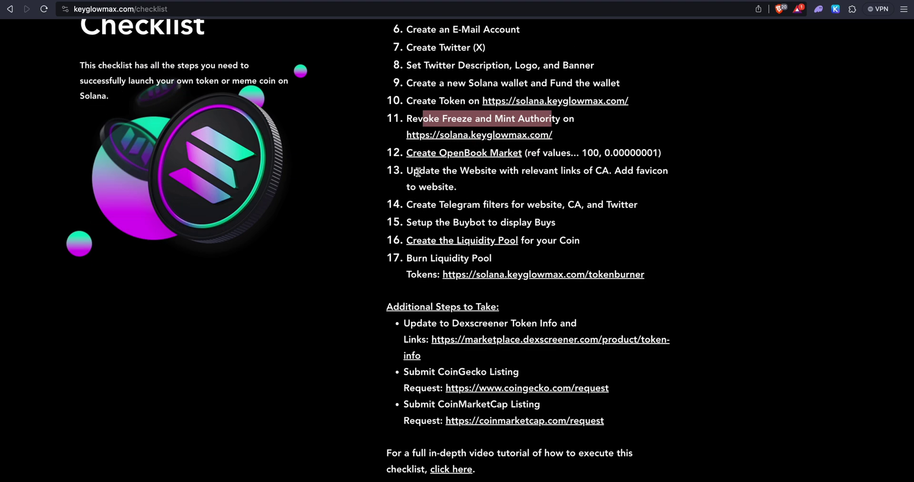
pyautogui.moveTo(413, 170); pyautogui.dragTo(501, 173)
pyautogui.click(546, 172)
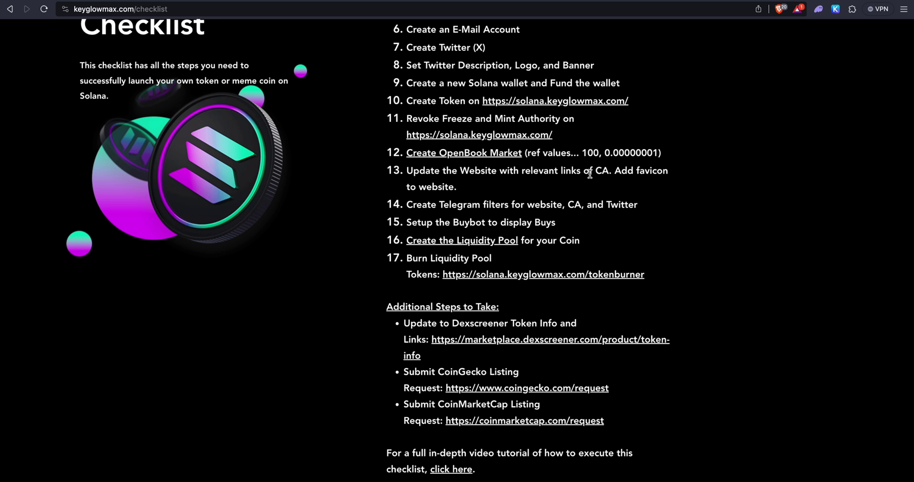
pyautogui.moveTo(614, 171); pyautogui.dragTo(662, 171)
pyautogui.moveTo(413, 204); pyautogui.dragTo(473, 205)
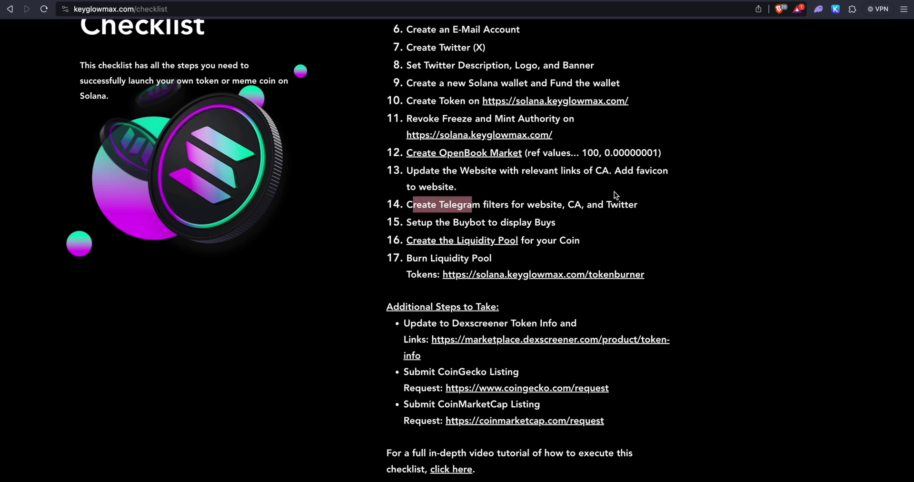
pyautogui.moveTo(406, 222); pyautogui.dragTo(530, 223)
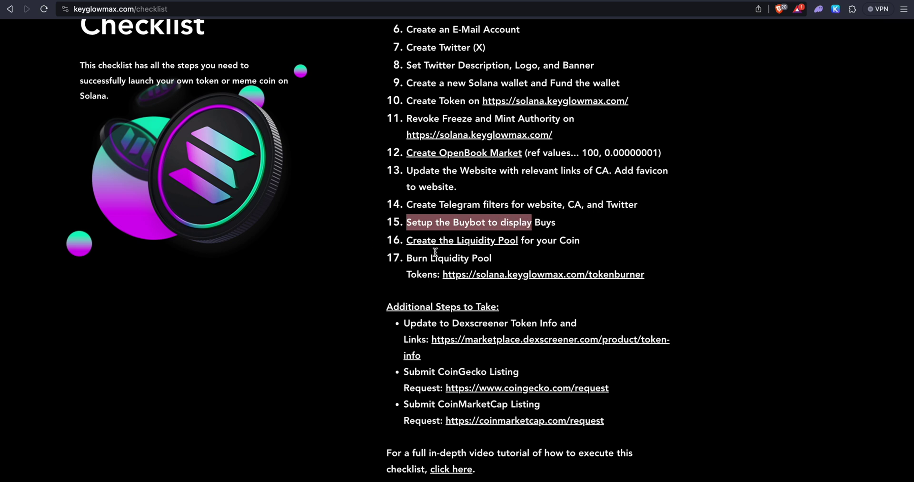
# Review the liquidity pool items and the additional listing steps, and return to the start of the checklist
pyautogui.scroll(-1, 512, 261)
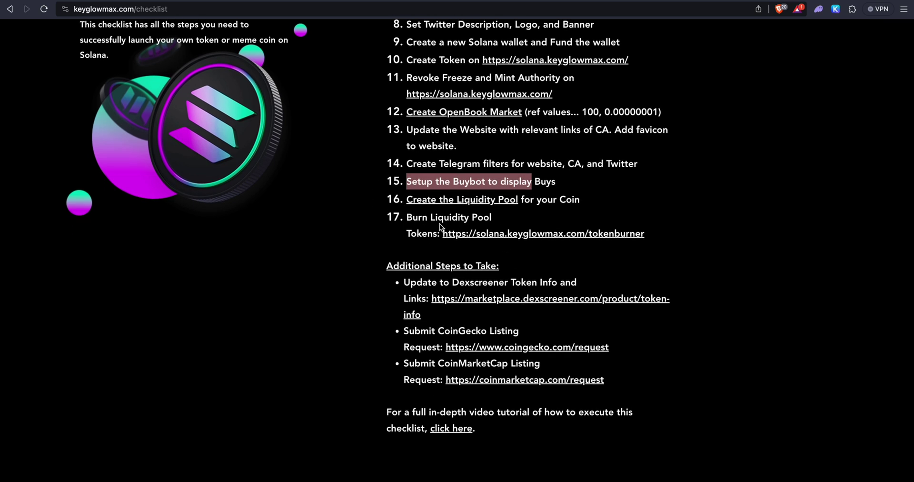
pyautogui.scroll(-2, 439, 224)
pyautogui.scroll(3, 439, 227)
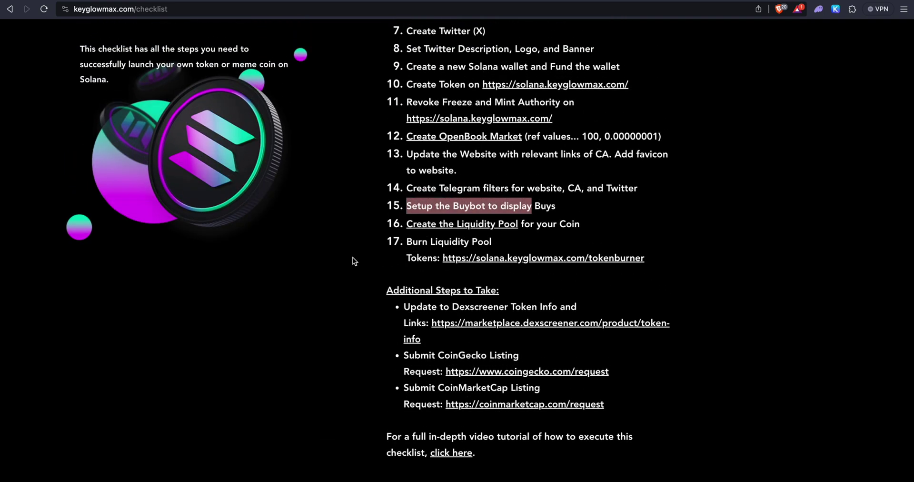
pyautogui.click(381, 280)
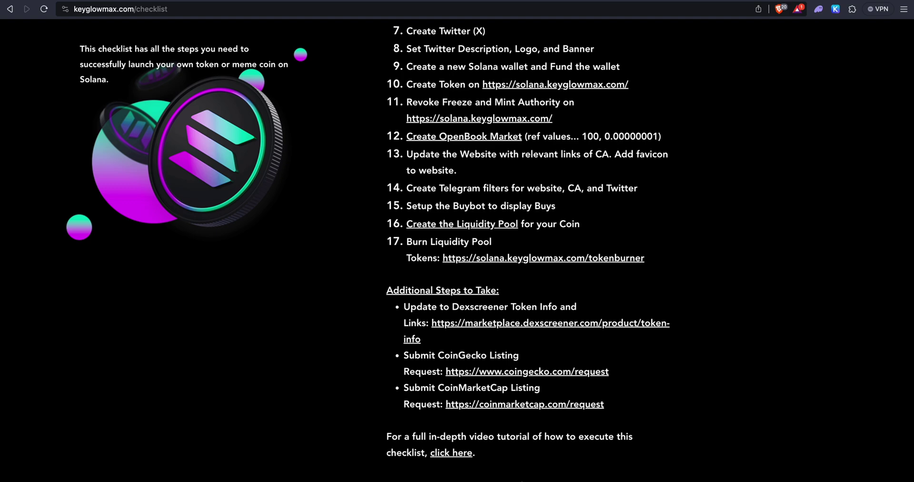
pyautogui.scroll(3, 341, 288)
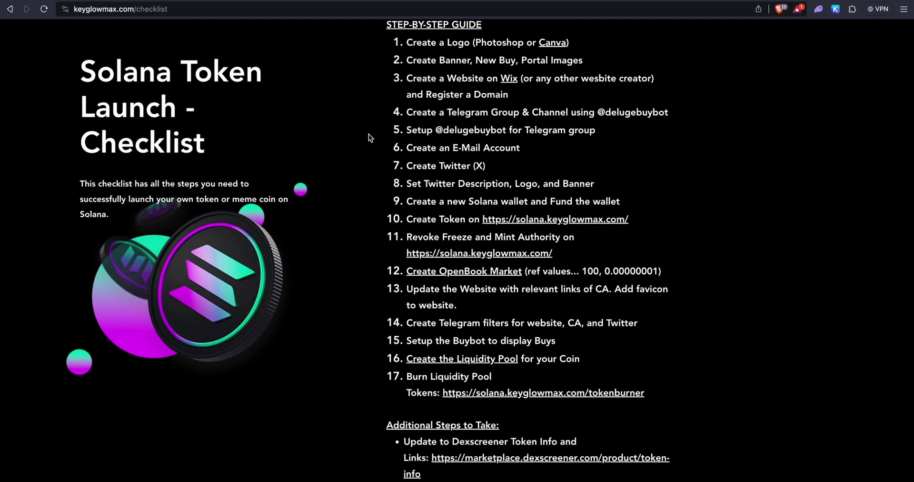
pyautogui.scroll(-1, 376, 314)
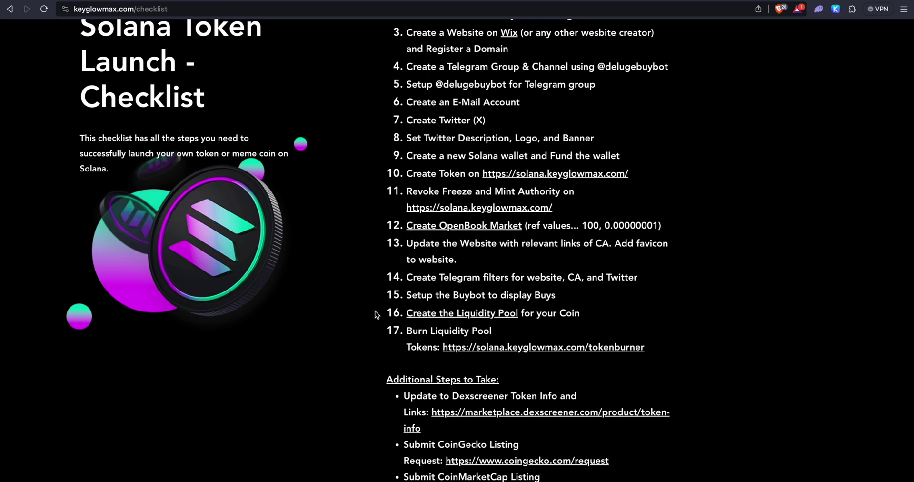
pyautogui.scroll(2, 376, 314)
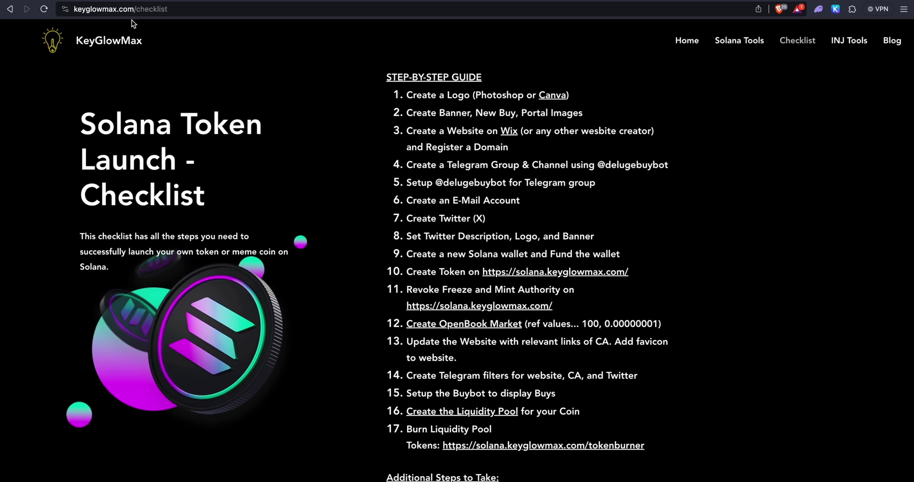